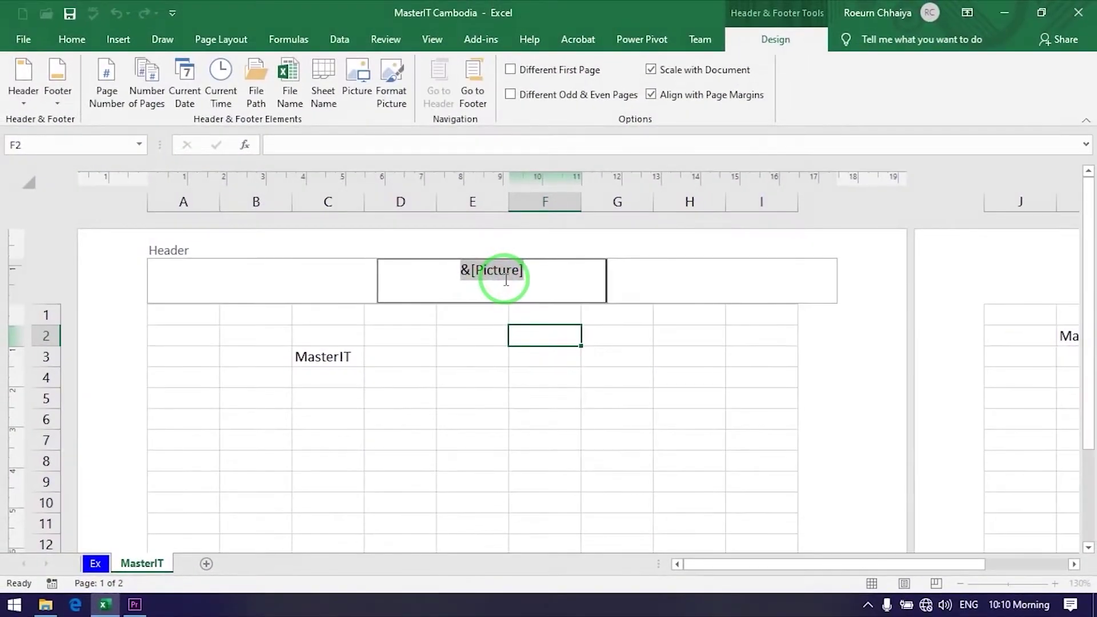
Place the cursor in the MasterIT sheet's left header text 'Microsoft Excel 2019', after checking the Ex sheet example
left_click(315, 298)
left_click(94, 563)
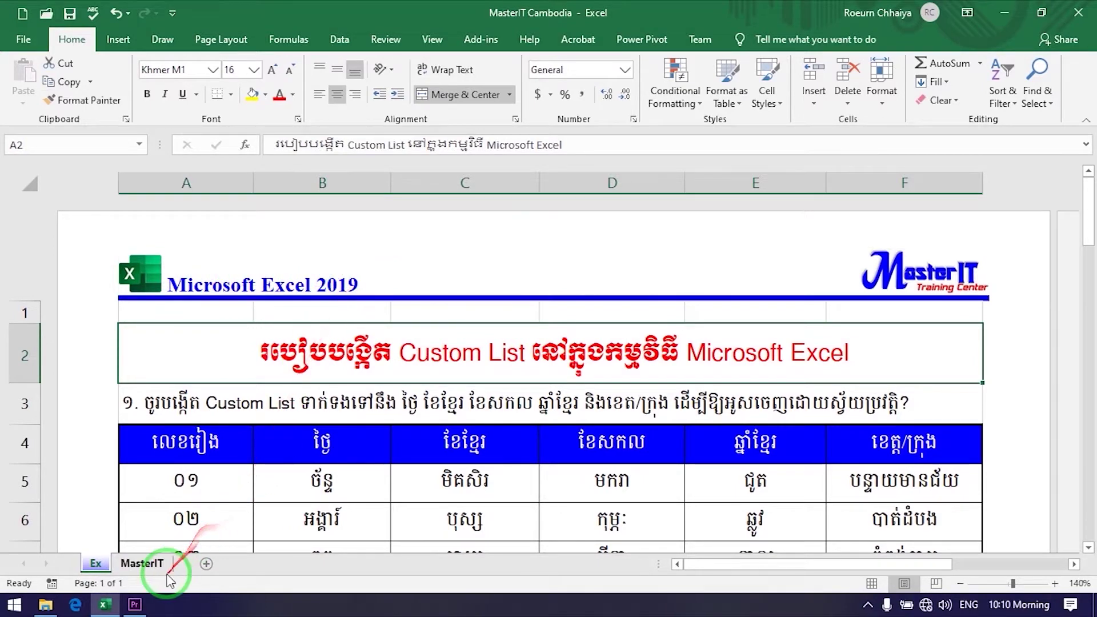
left_click(143, 563)
left_click(242, 276)
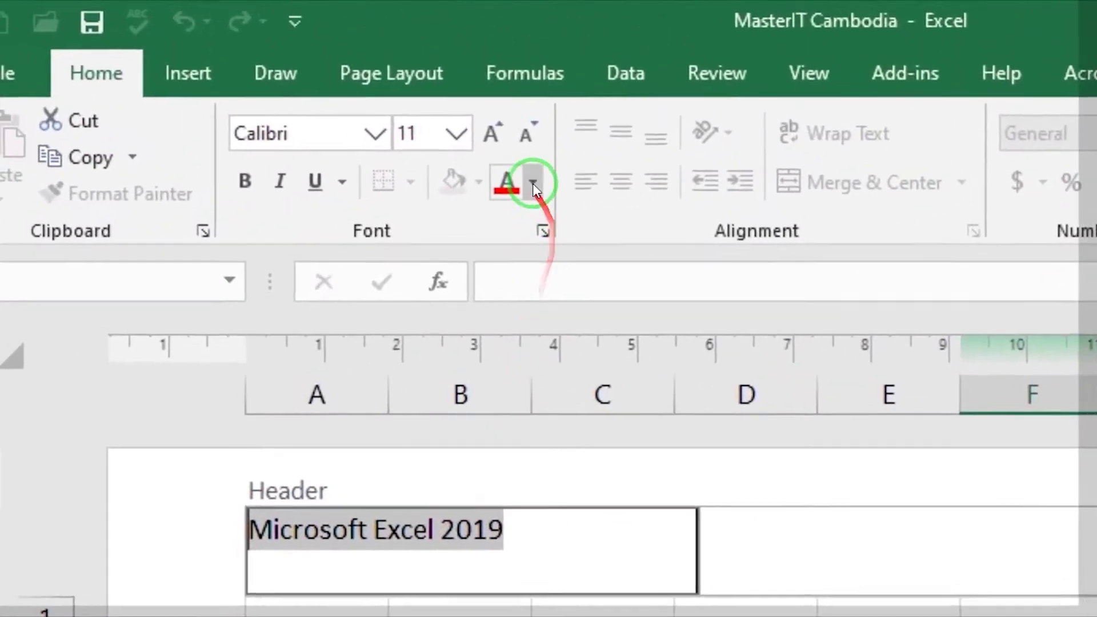
Format the left header text 'Microsoft Excel 2019' as bold, blue Times New Roman
left_click(292, 94)
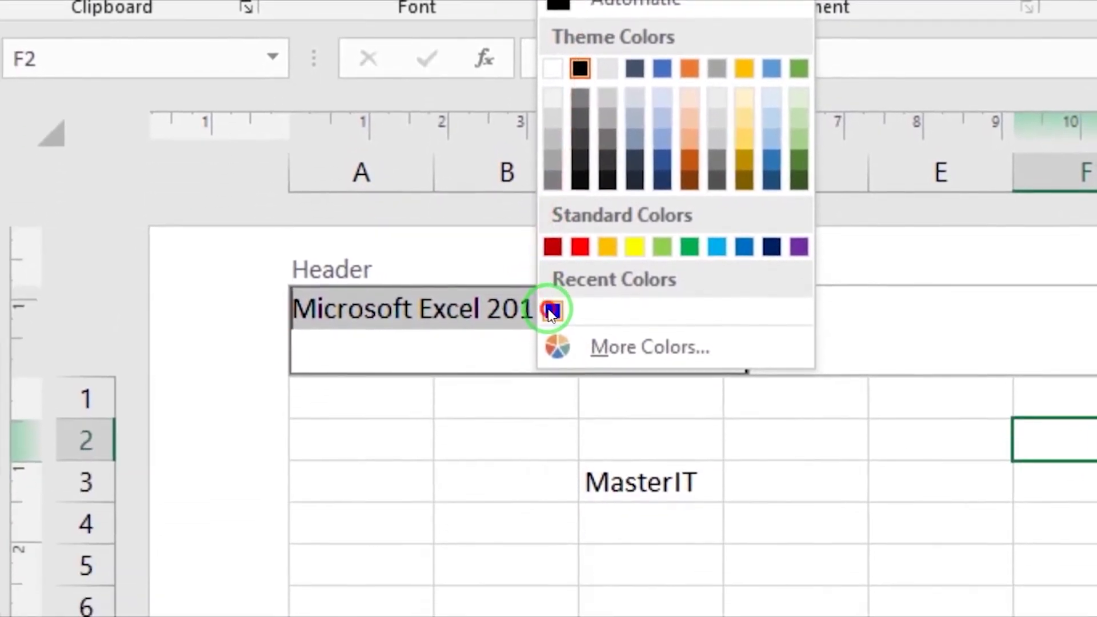
left_click(523, 509)
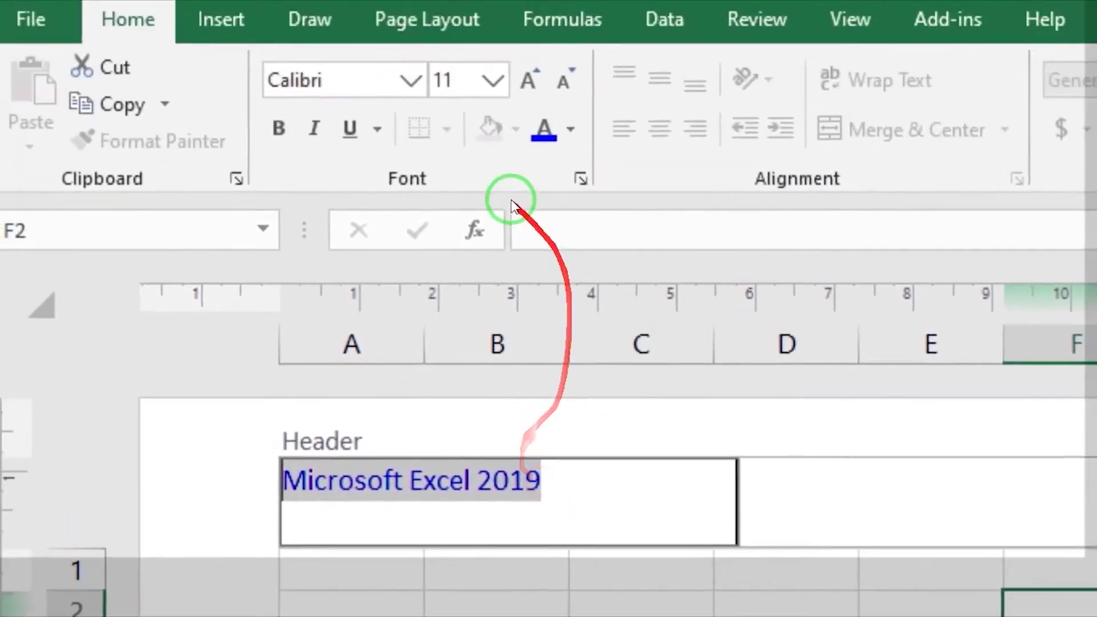
left_click(296, 194)
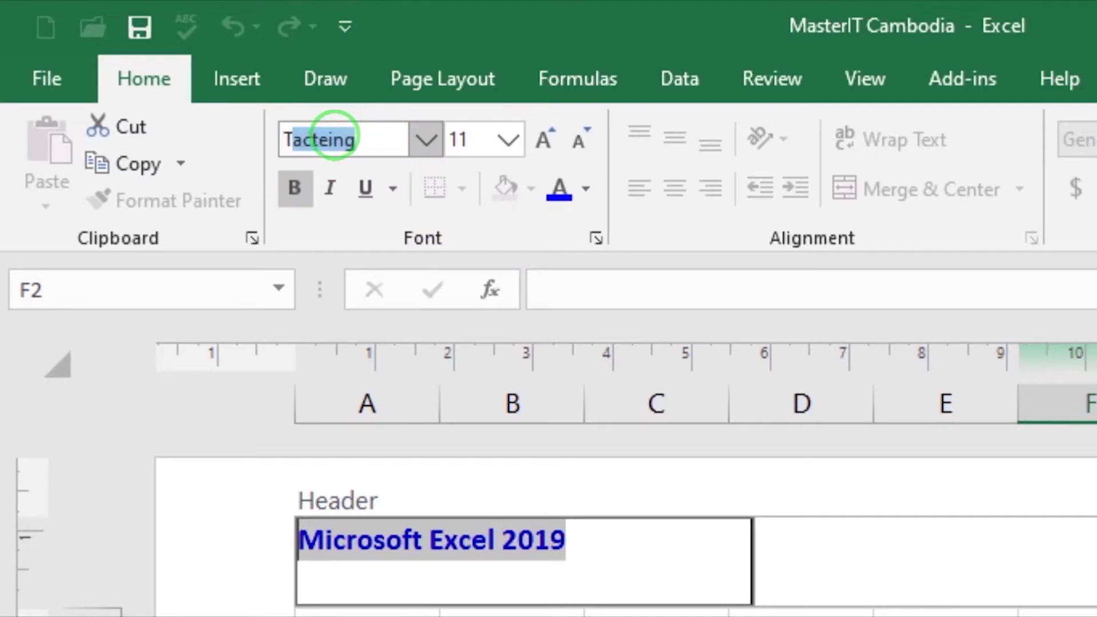
type("es New Roman")
key("Return")
left_click(152, 268)
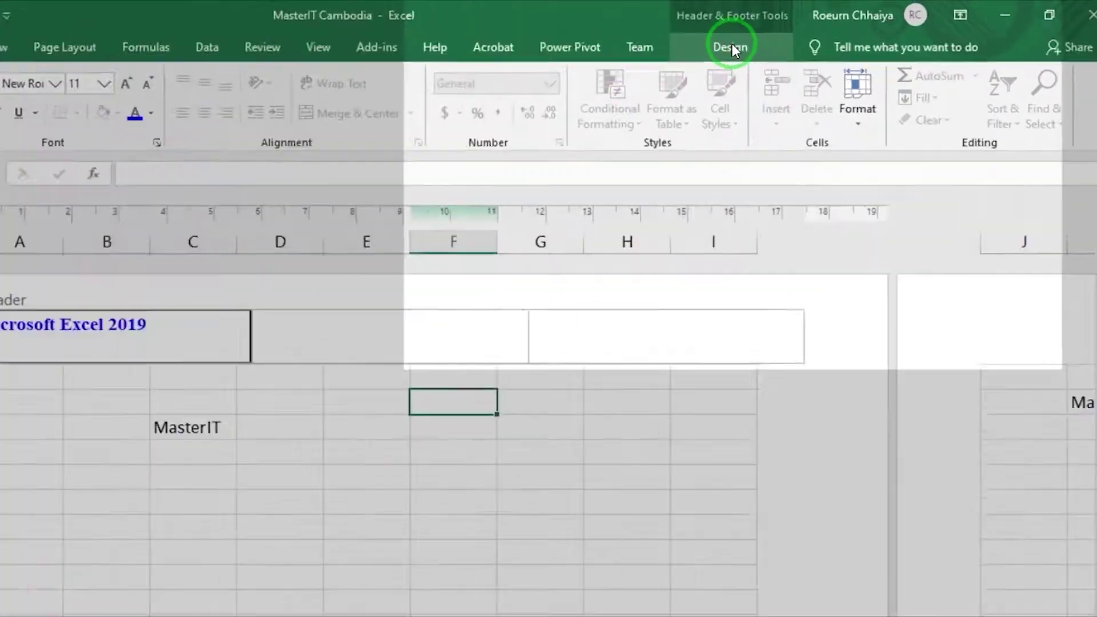
Insert the Microsoft-Excel-16.24-icon picture from the Desktop into the left header section
left_click(774, 54)
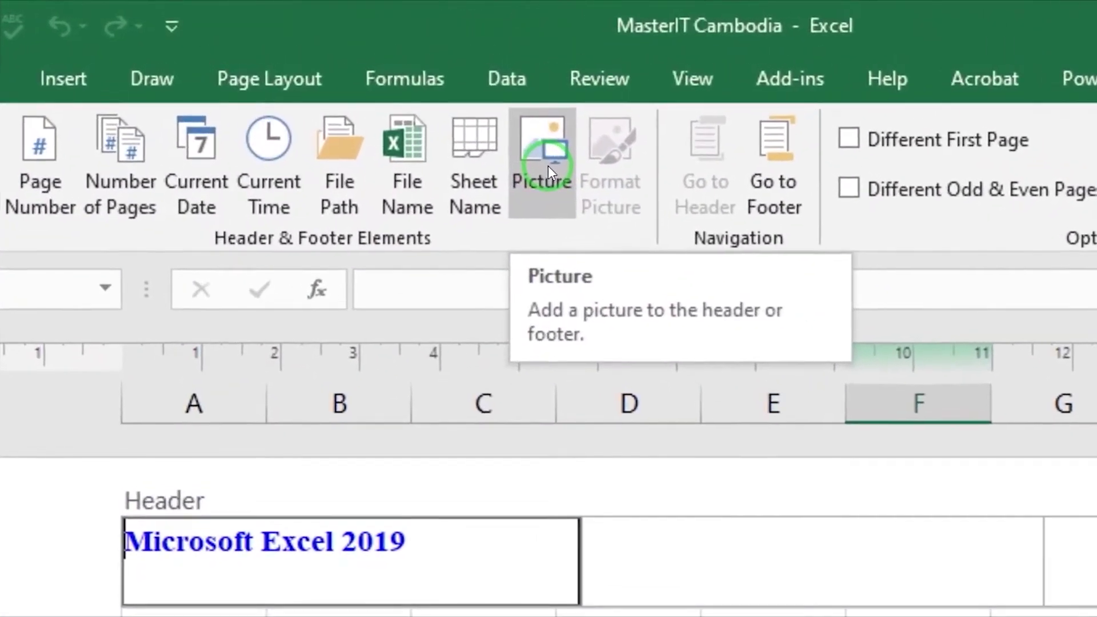
left_click(540, 162)
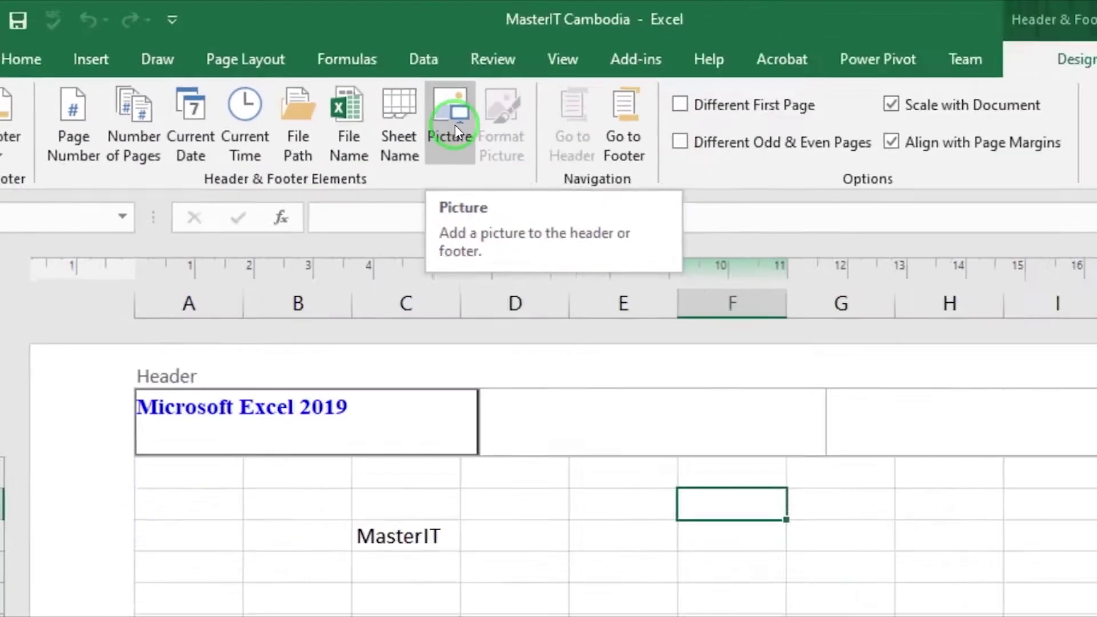
left_click(546, 338)
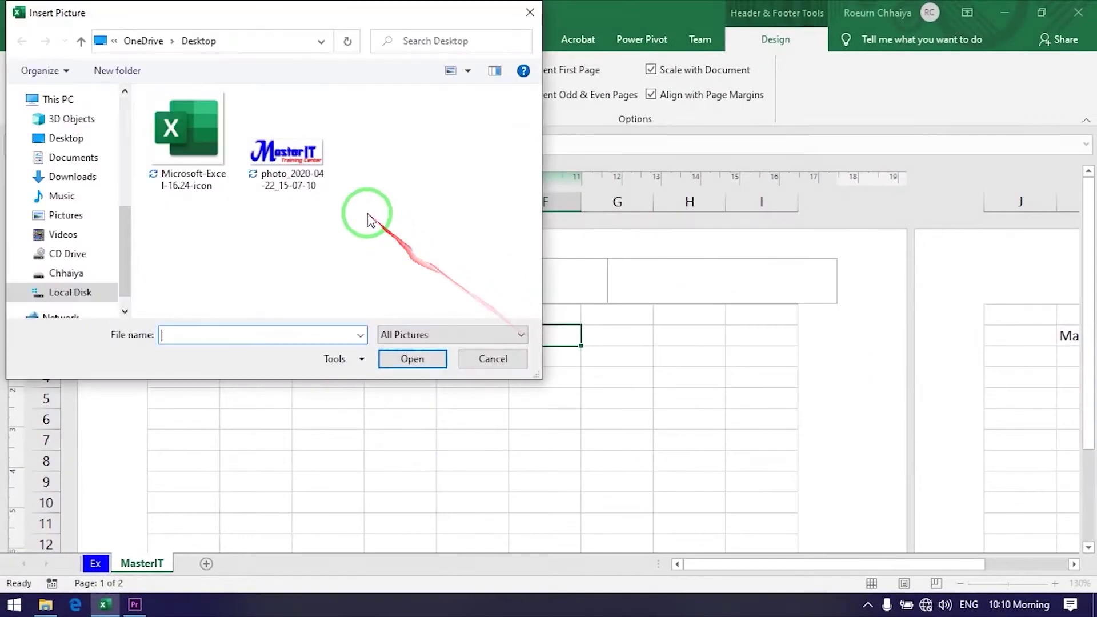
left_click(68, 137)
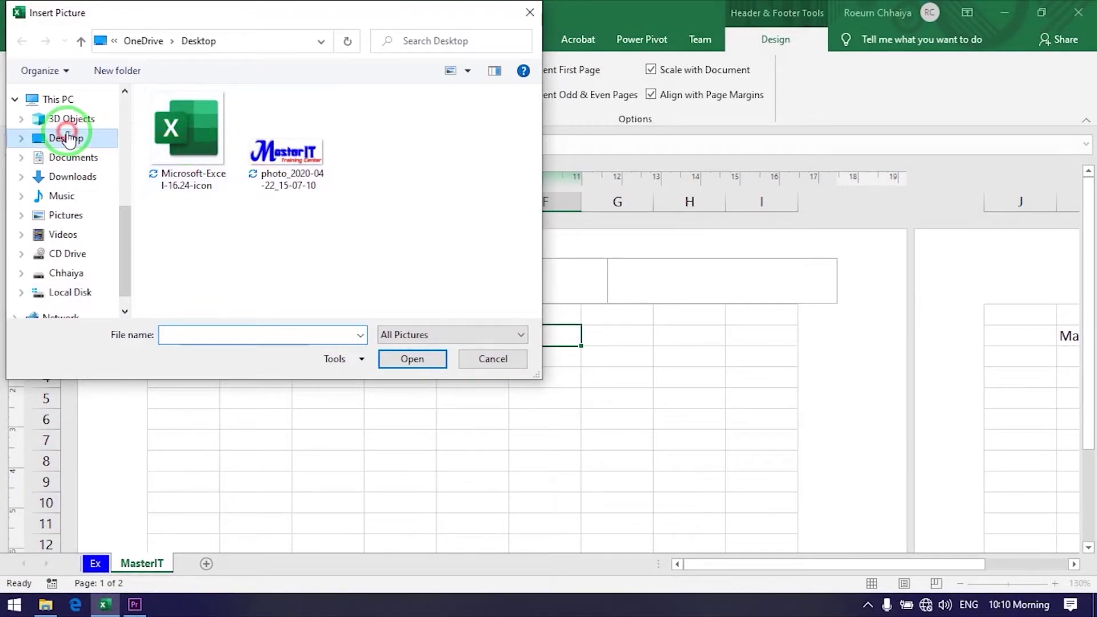
left_click(190, 128)
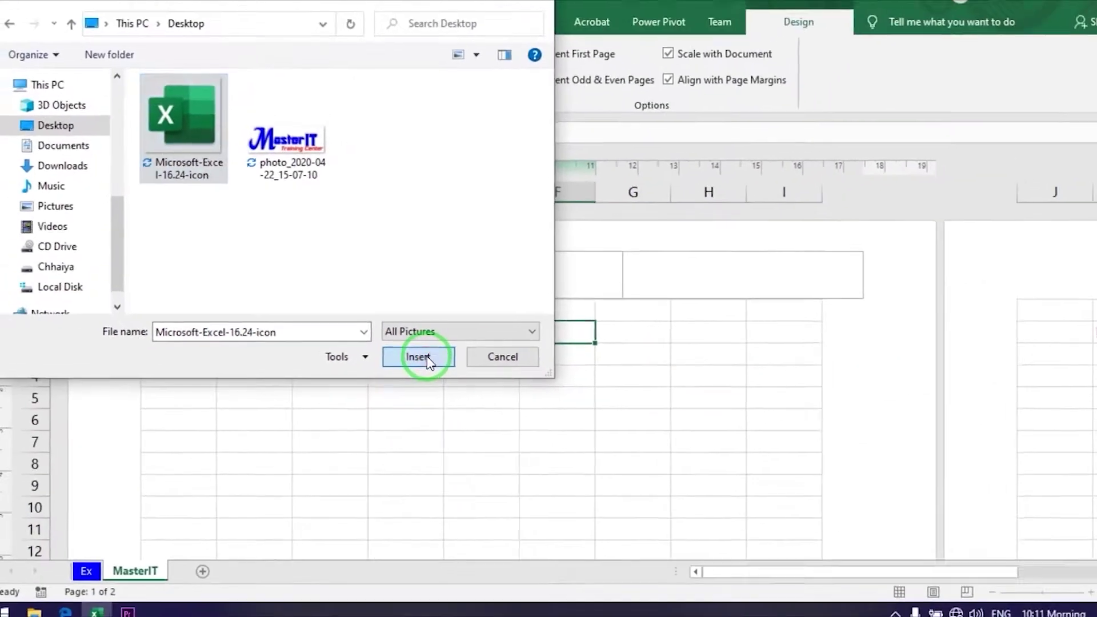
left_click(420, 357)
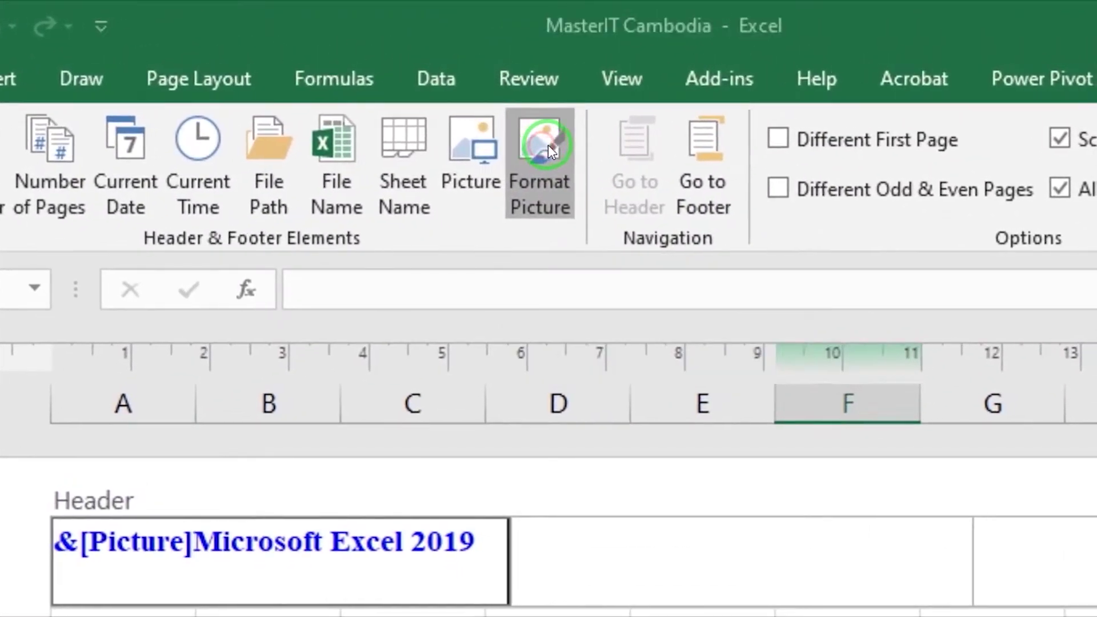
Resize the header's Excel icon picture to 1 cm tall
left_click(548, 145)
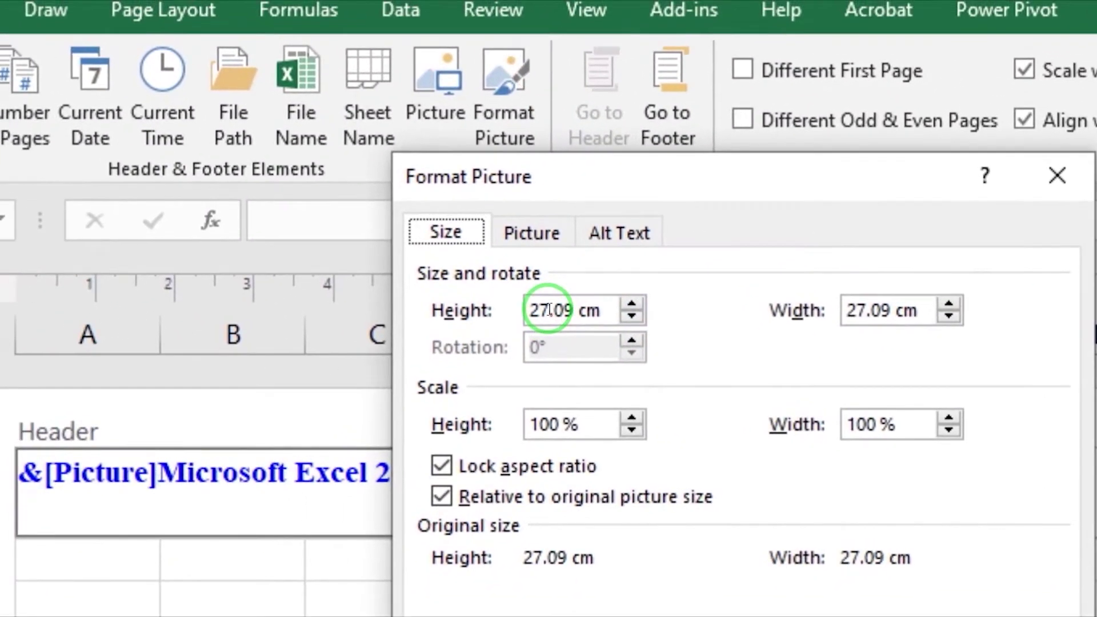
left_click(547, 310)
key("BackSpace")
key("BackSpace")
type("1")
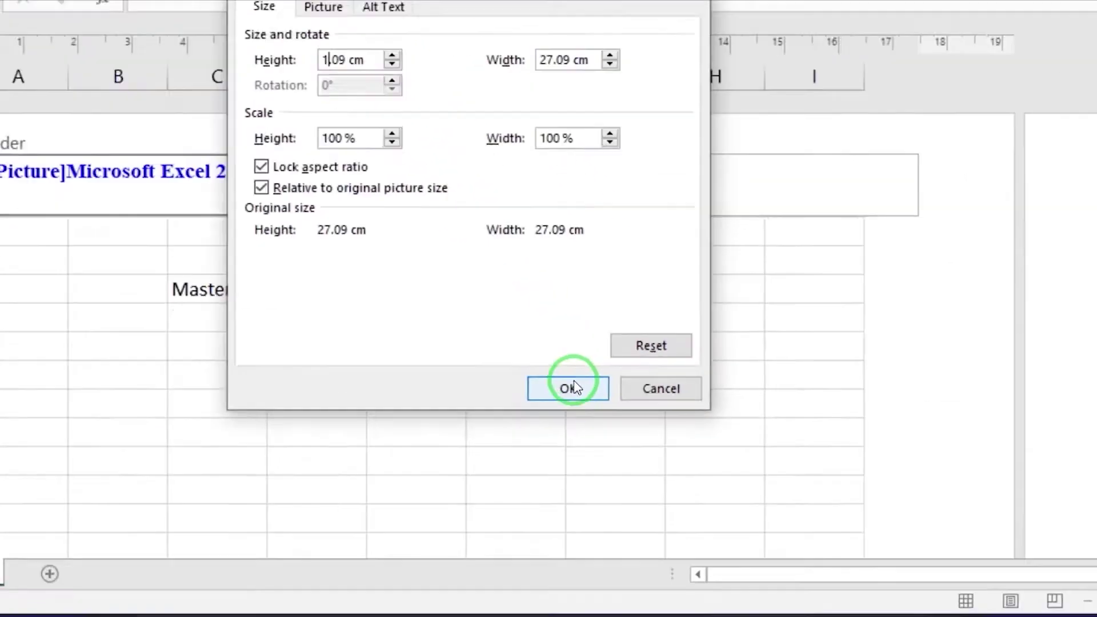
left_click(547, 314)
left_click(406, 351)
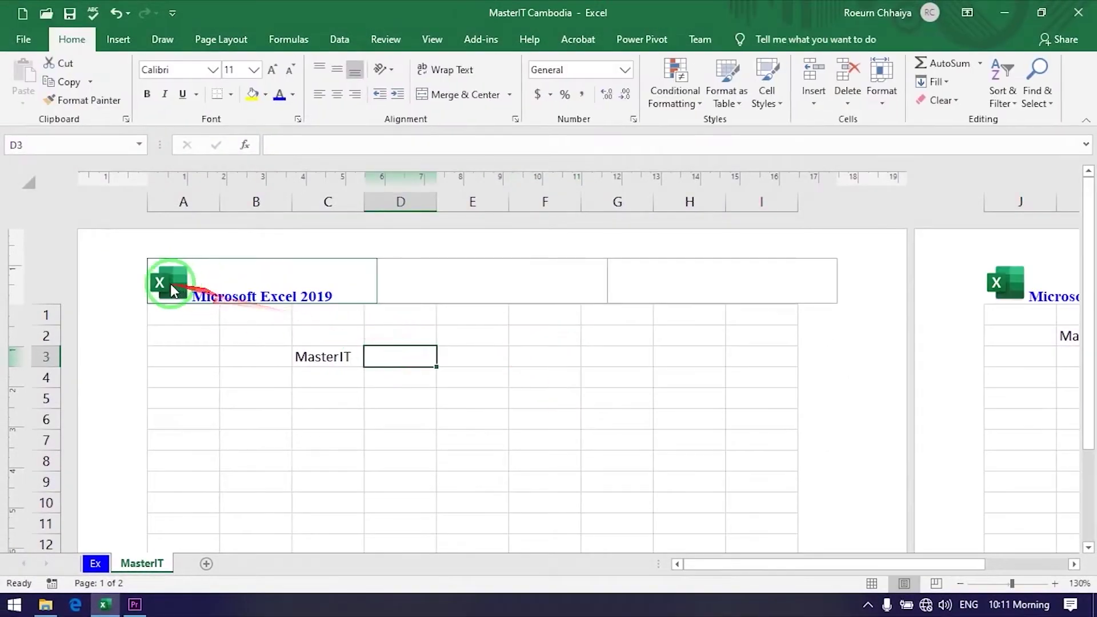
Select the MasterIT sheet's right header section, after checking the Ex sheet example
left_click(648, 277)
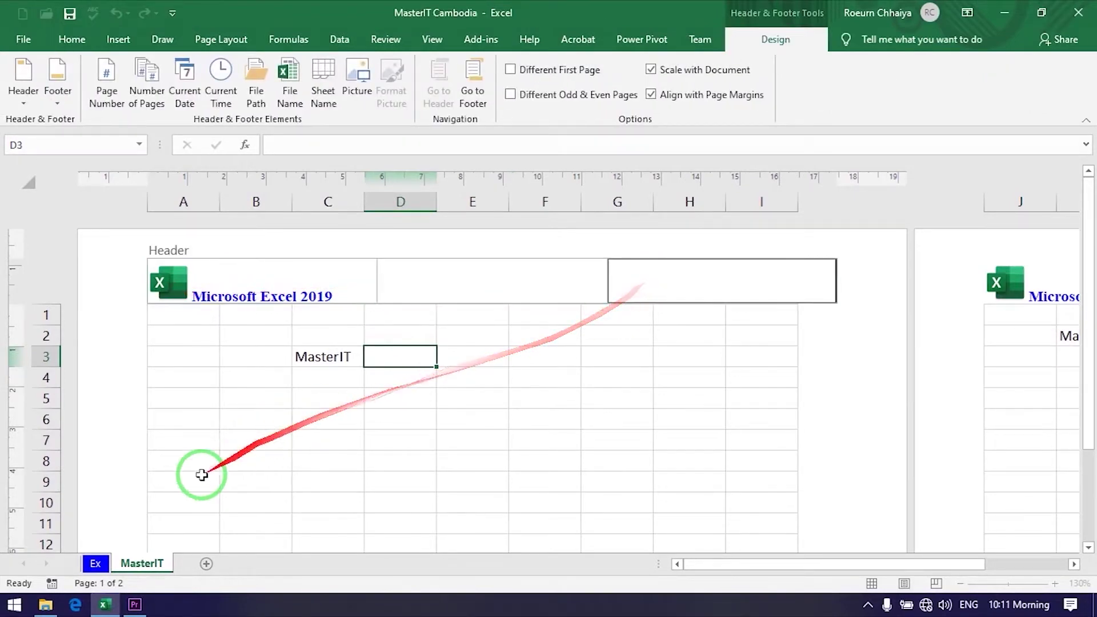
left_click(95, 565)
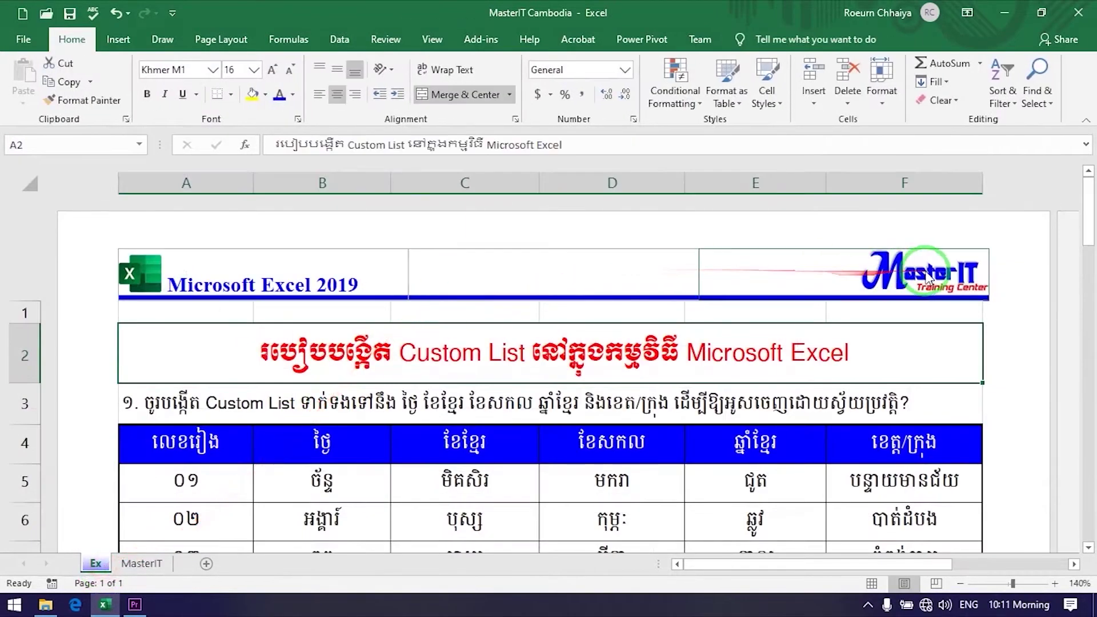
left_click(141, 563)
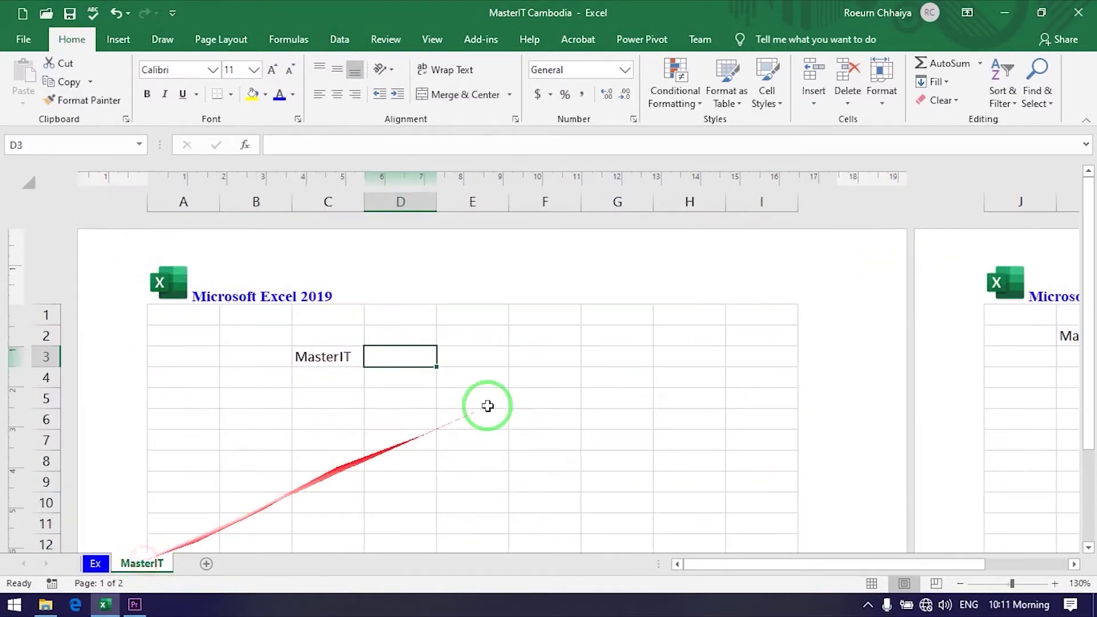
left_click(743, 279)
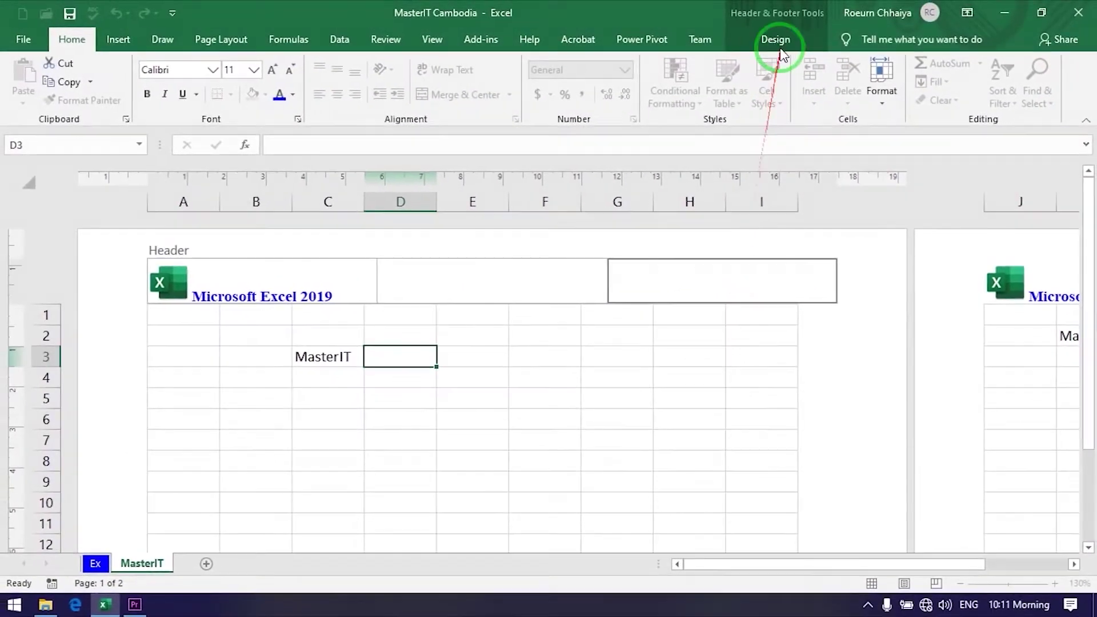
Insert the MasterIT logo picture from the computer into the right header section
left_click(773, 37)
left_click(363, 84)
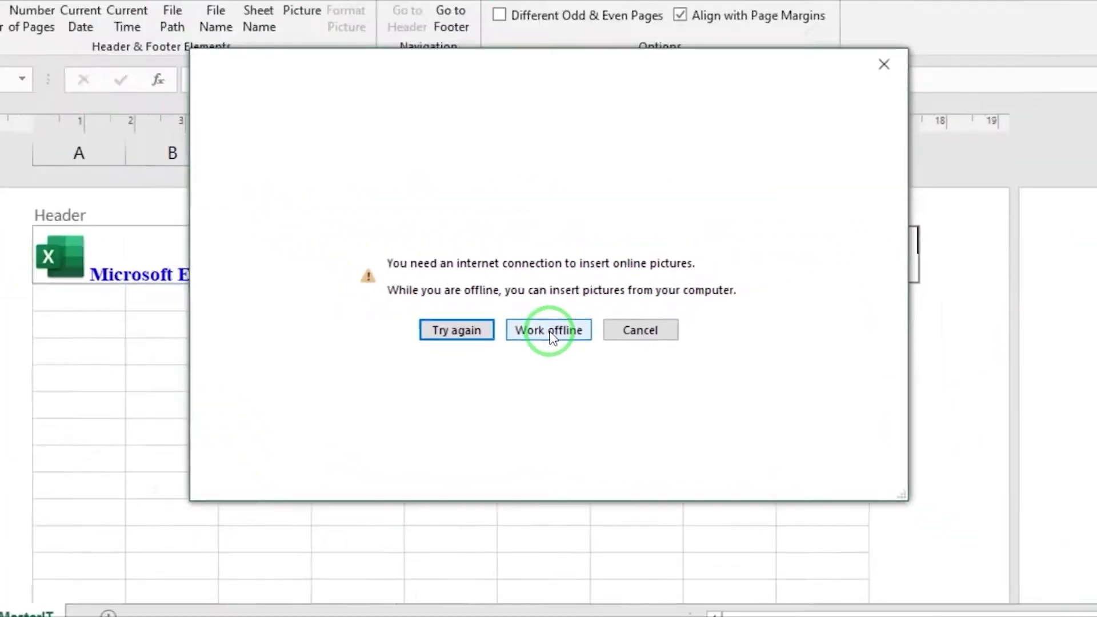
left_click(549, 340)
left_click(282, 157)
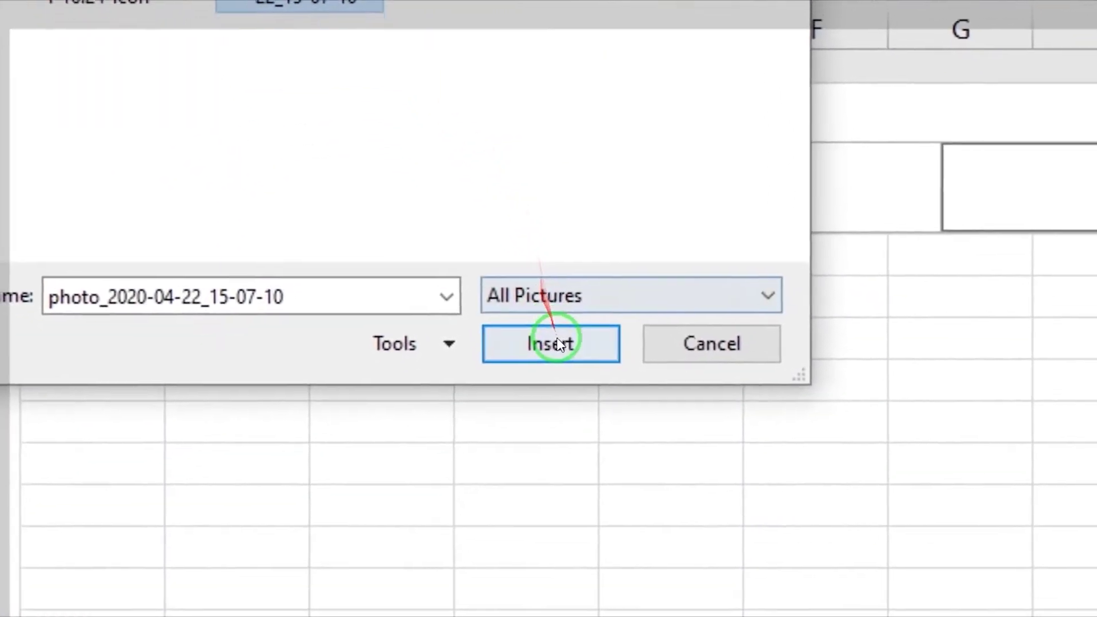
left_click(547, 314)
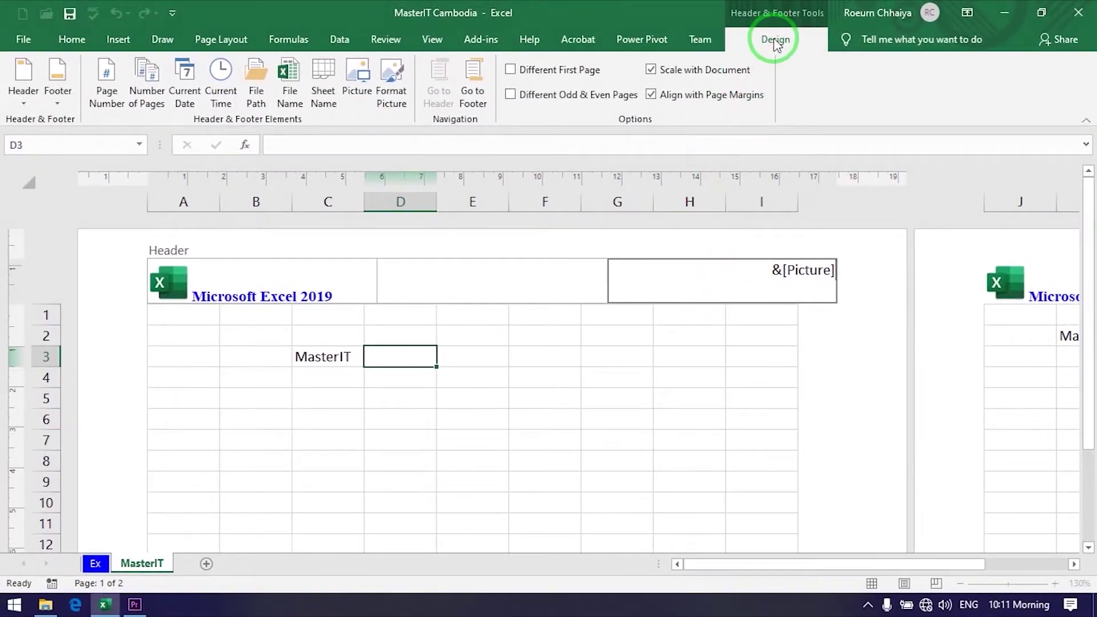
Set the MasterIT logo picture's height to 1 cm and finish editing the header
left_click(386, 106)
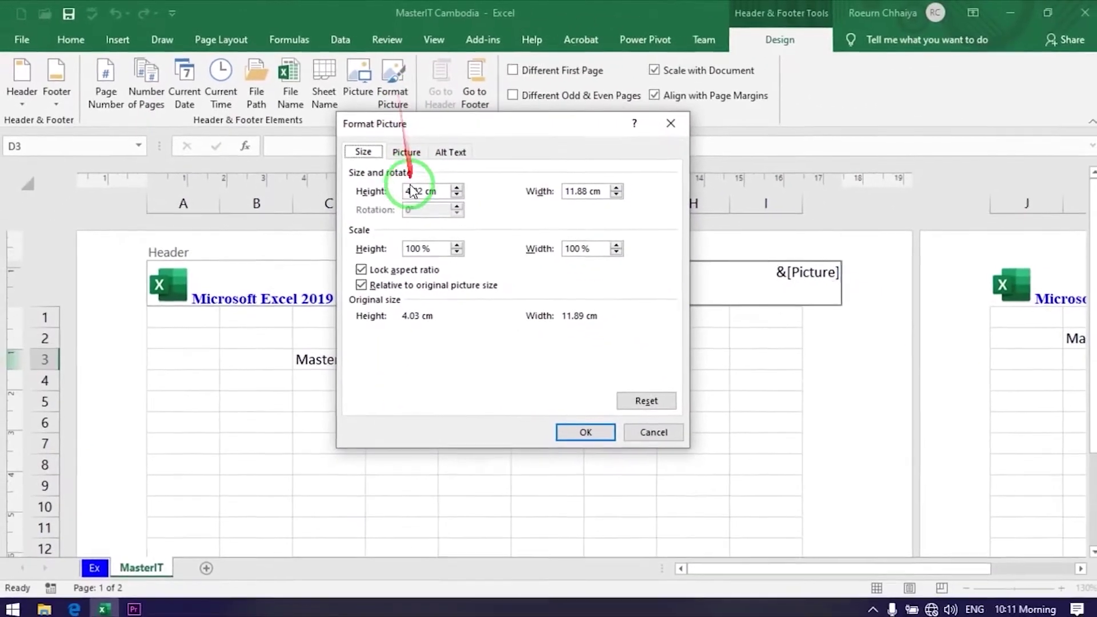
left_click(408, 190)
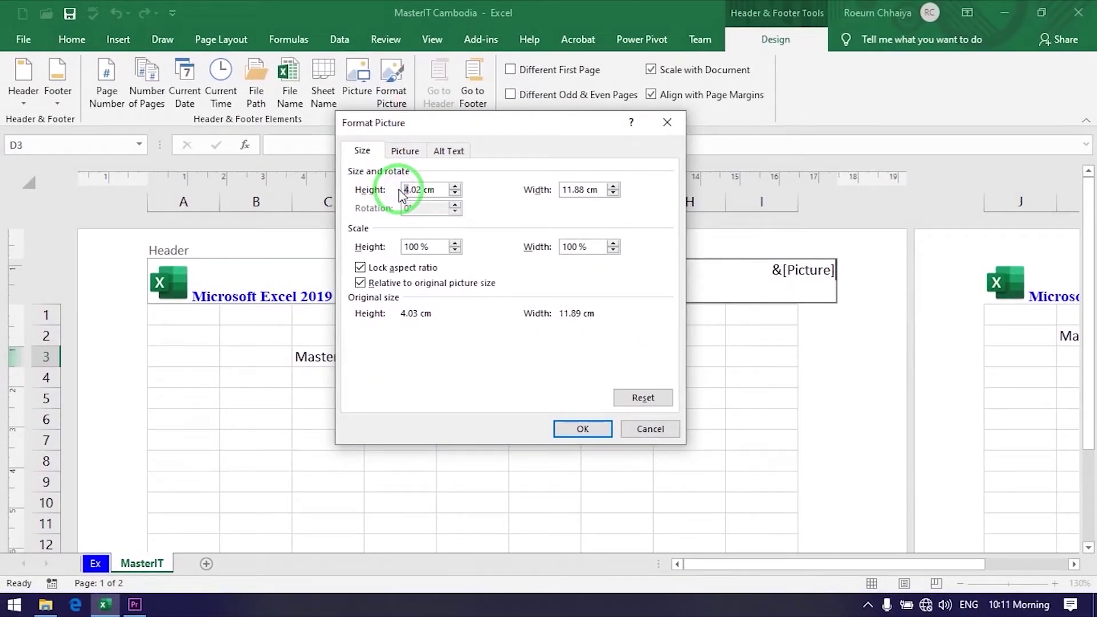
key("shift+Right")
type("1")
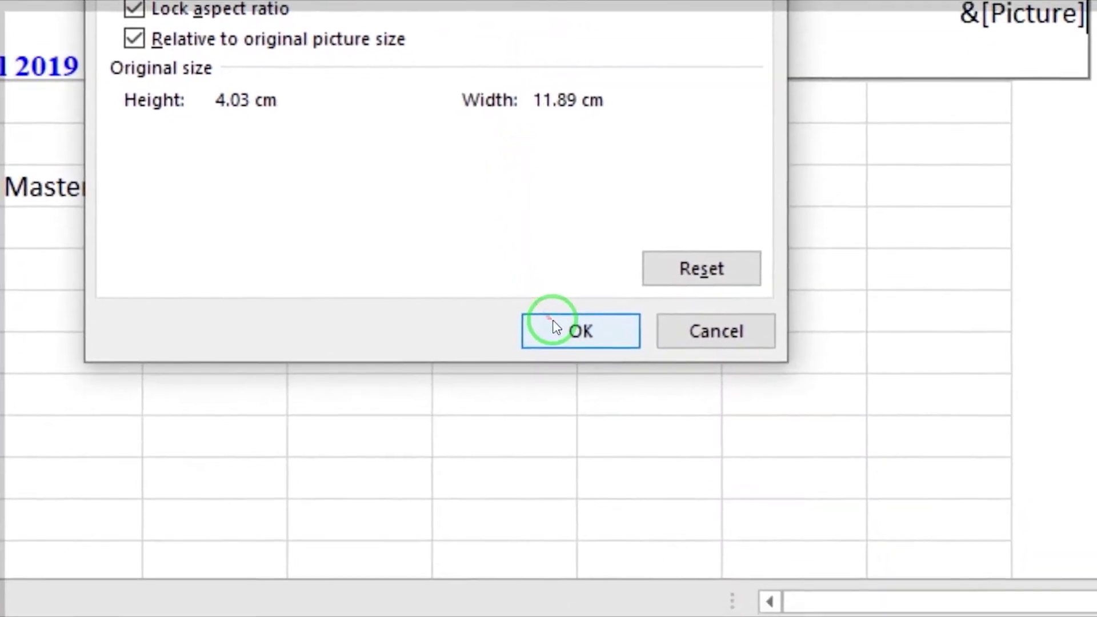
left_click(557, 323)
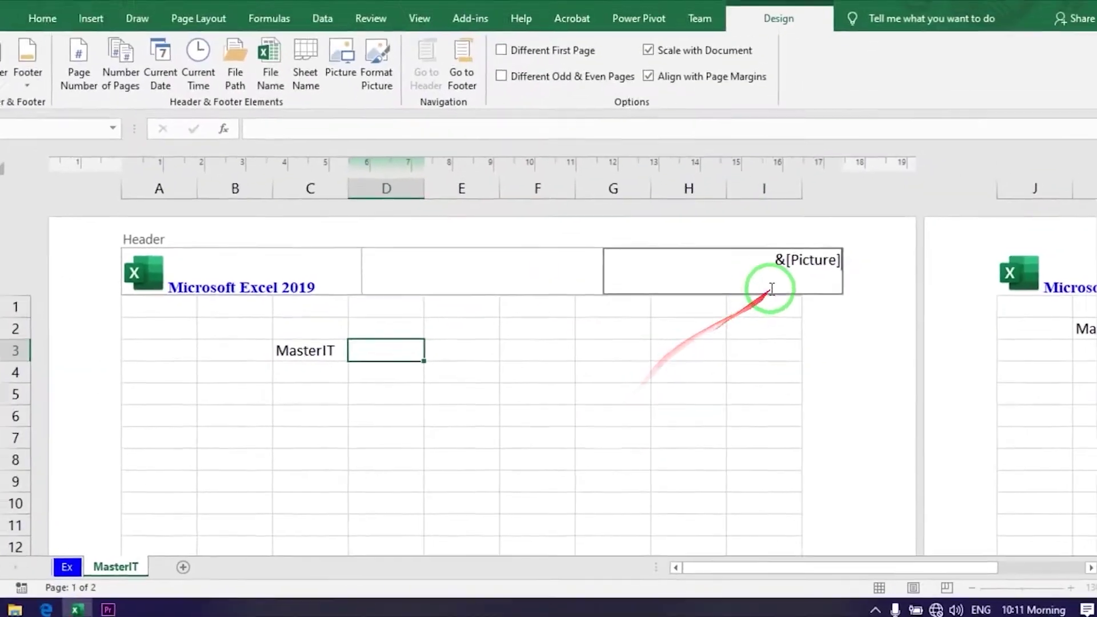
left_click(755, 315)
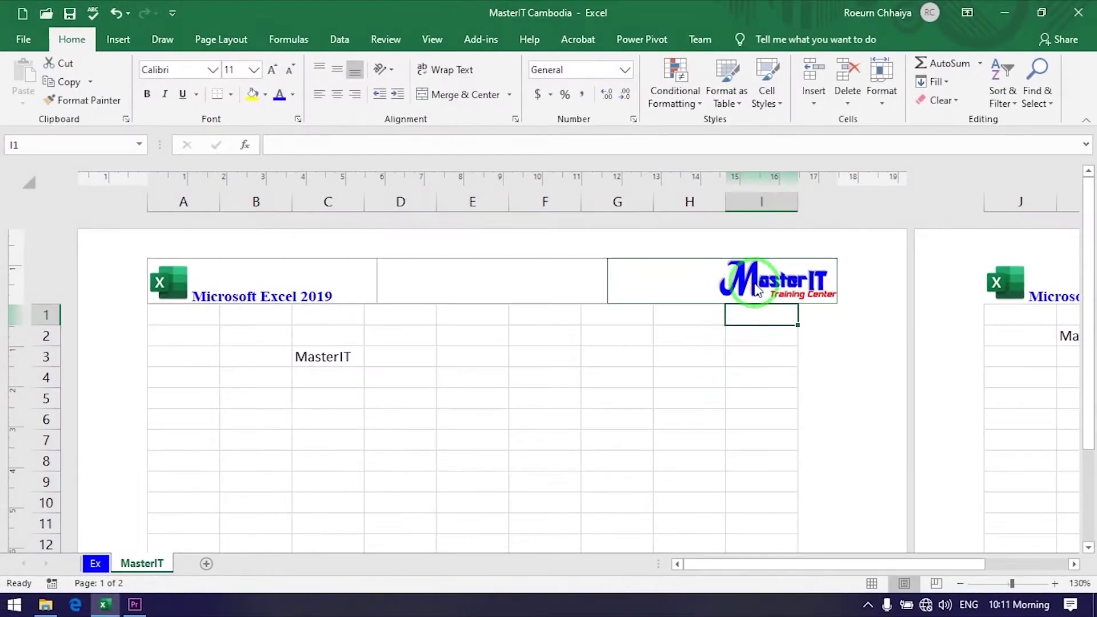
left_click(130, 566)
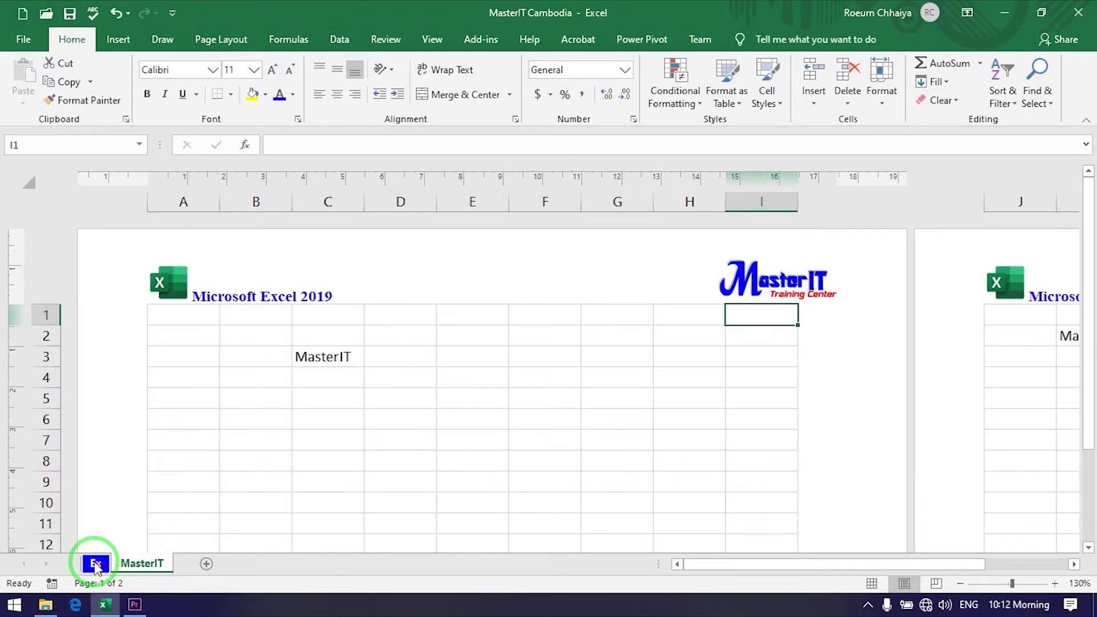
Show the Ex sheet with its Custom List table, then open the Windows Start menu
left_click(96, 566)
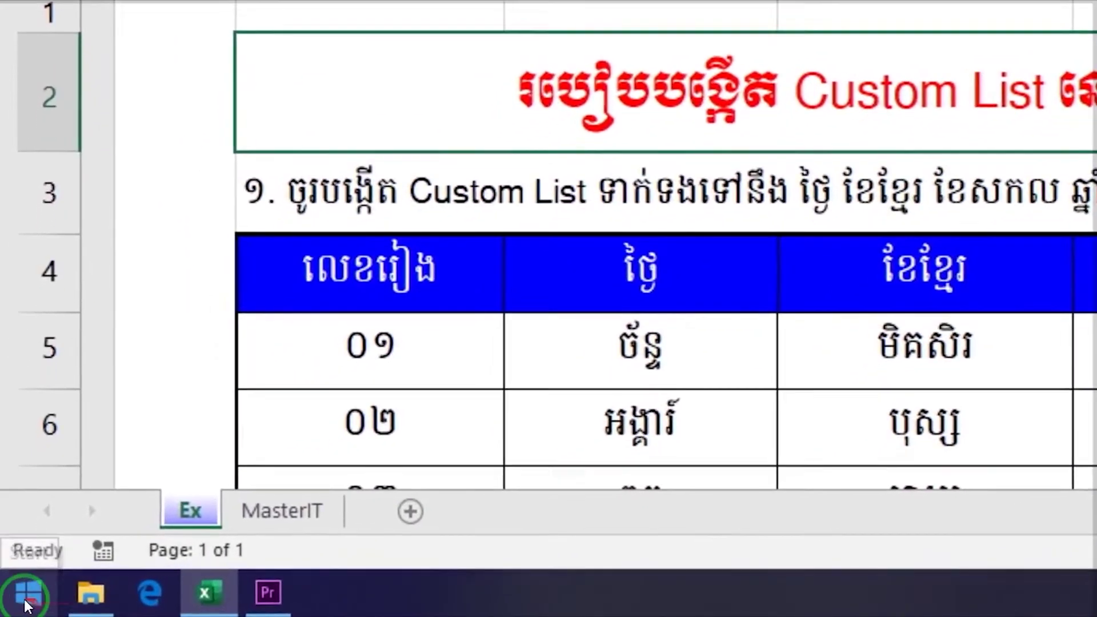
left_click(13, 605)
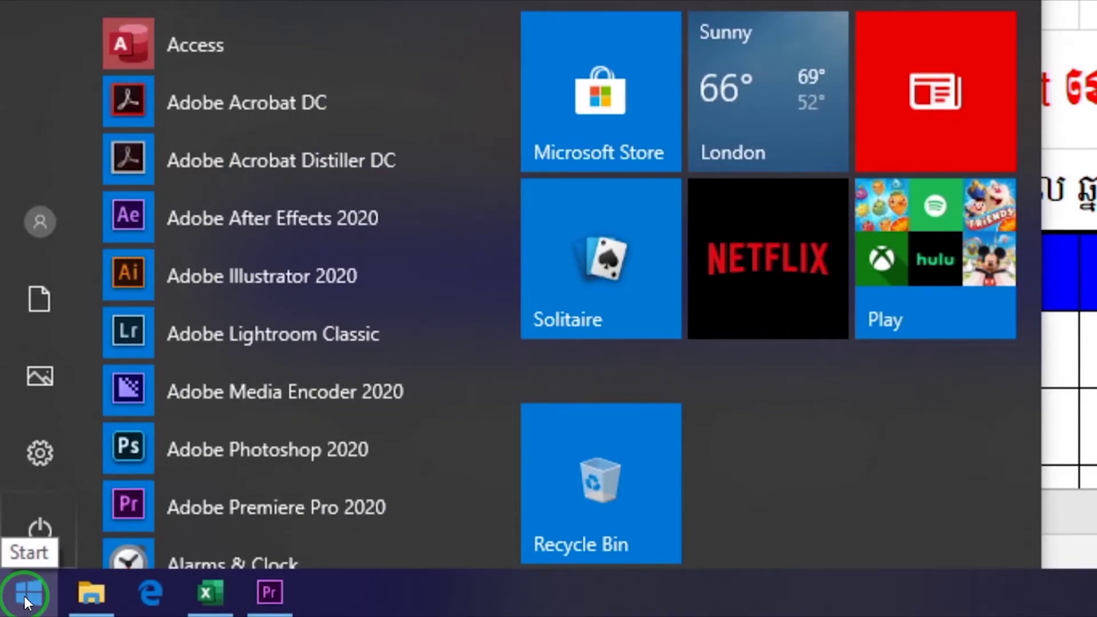
Search for 'Paint' in the Start menu and launch the Paint app
type("Pa")
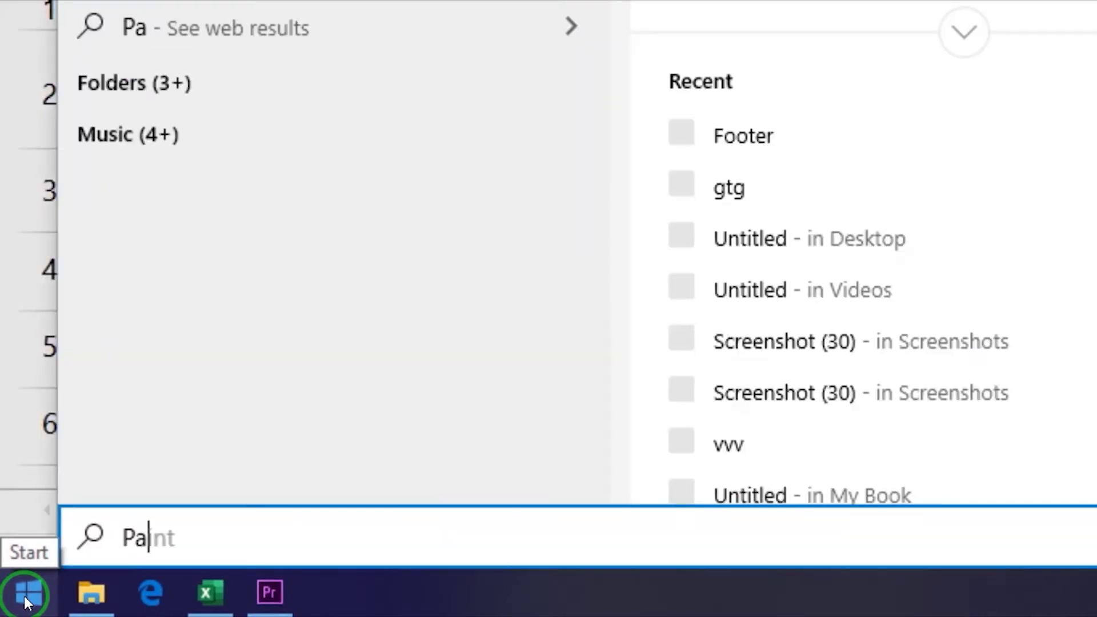
type("int")
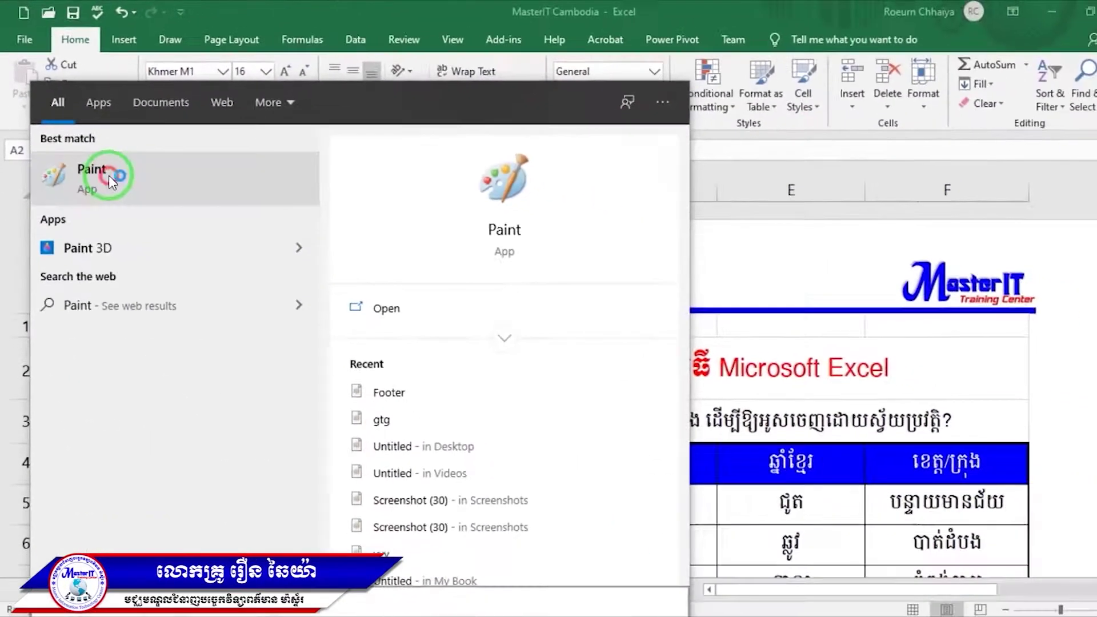
left_click(209, 309)
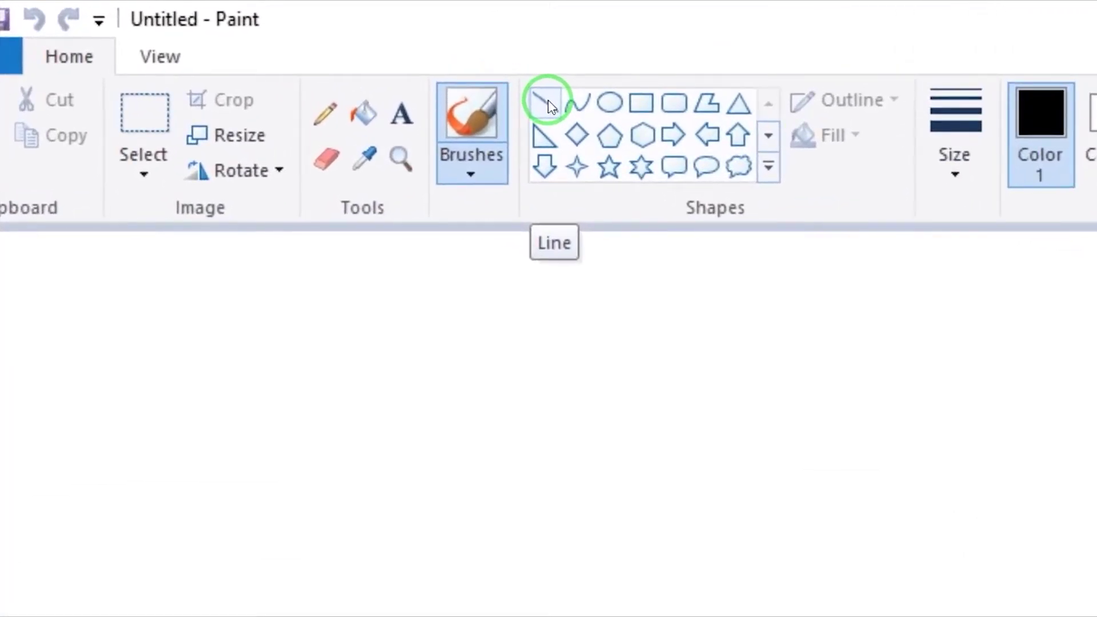
Draw a thick straight horizontal line across the full width of the Paint canvas
left_click(548, 100)
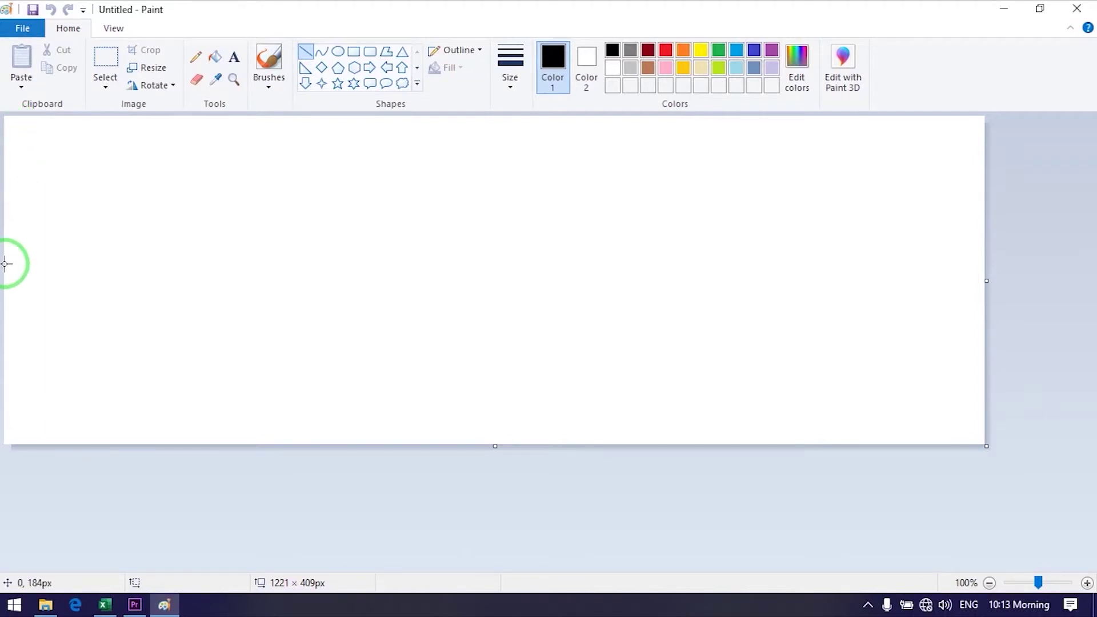
left_click_drag(366, 273, 549, 267)
left_click_drag(795, 275, 967, 281)
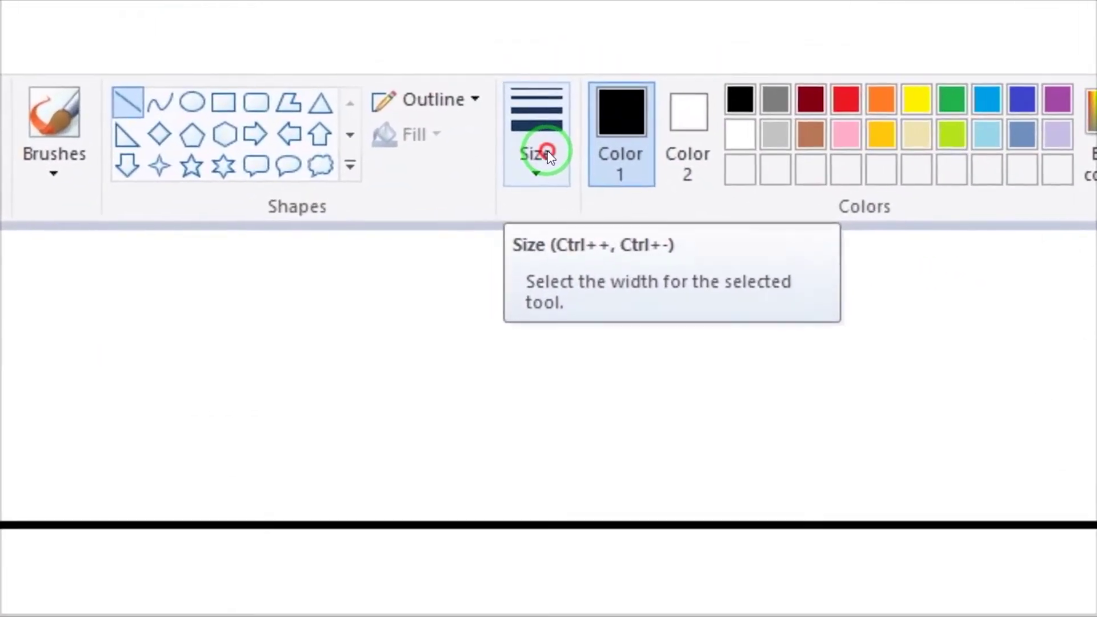
left_click(518, 81)
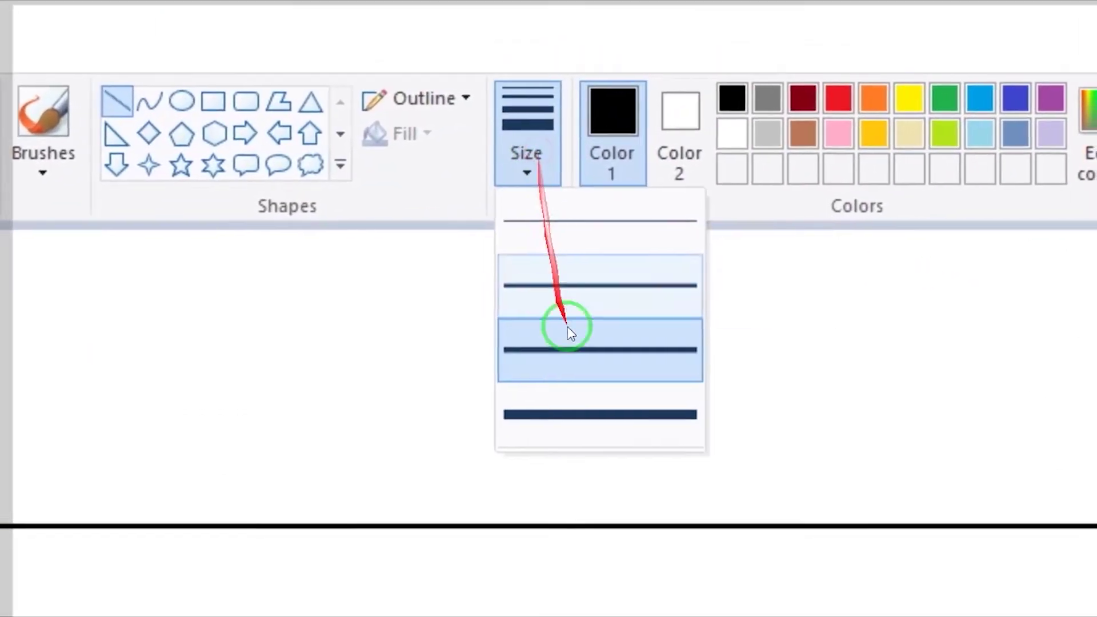
left_click(547, 308)
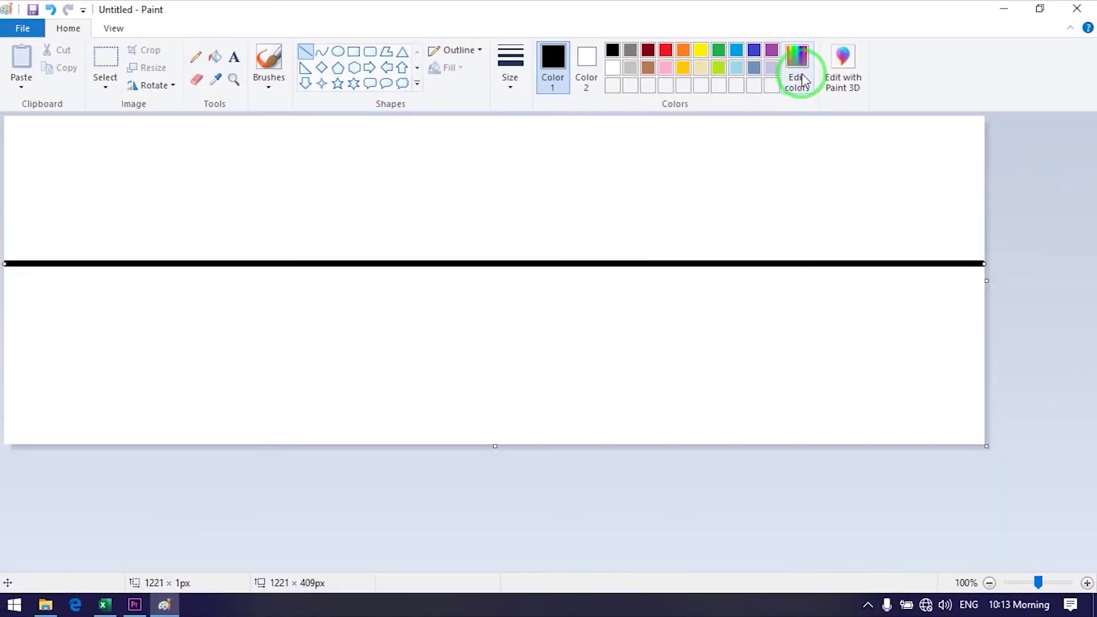
Recolour the line with a custom blue made in the Edit Colors dialog
left_click(665, 50)
left_click(682, 67)
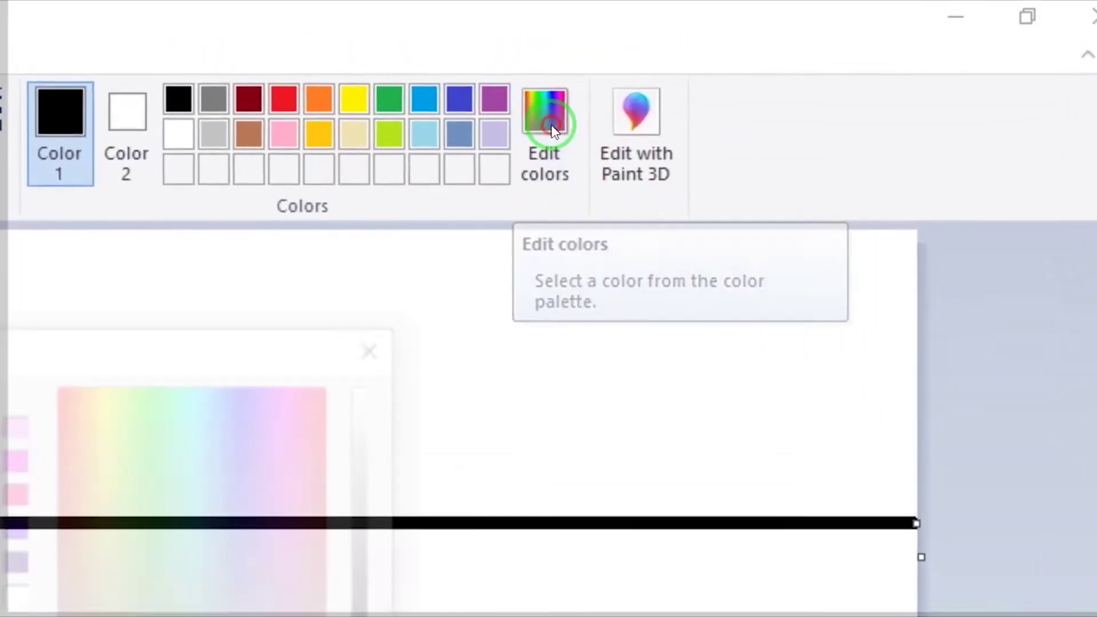
left_click(797, 57)
left_click(547, 310)
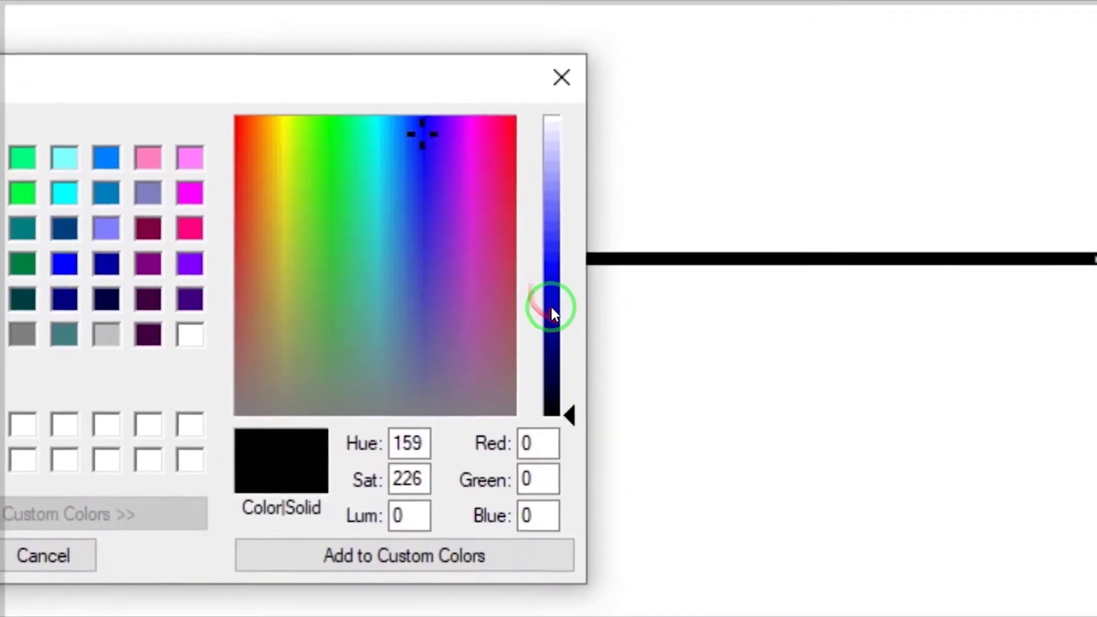
left_click(550, 312)
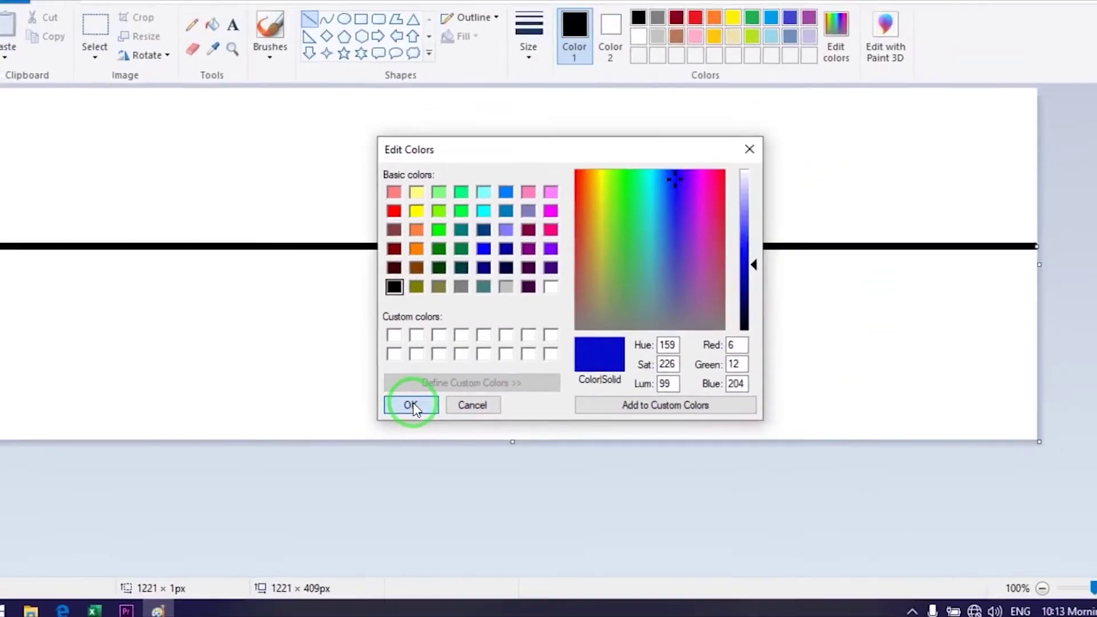
left_click(545, 313)
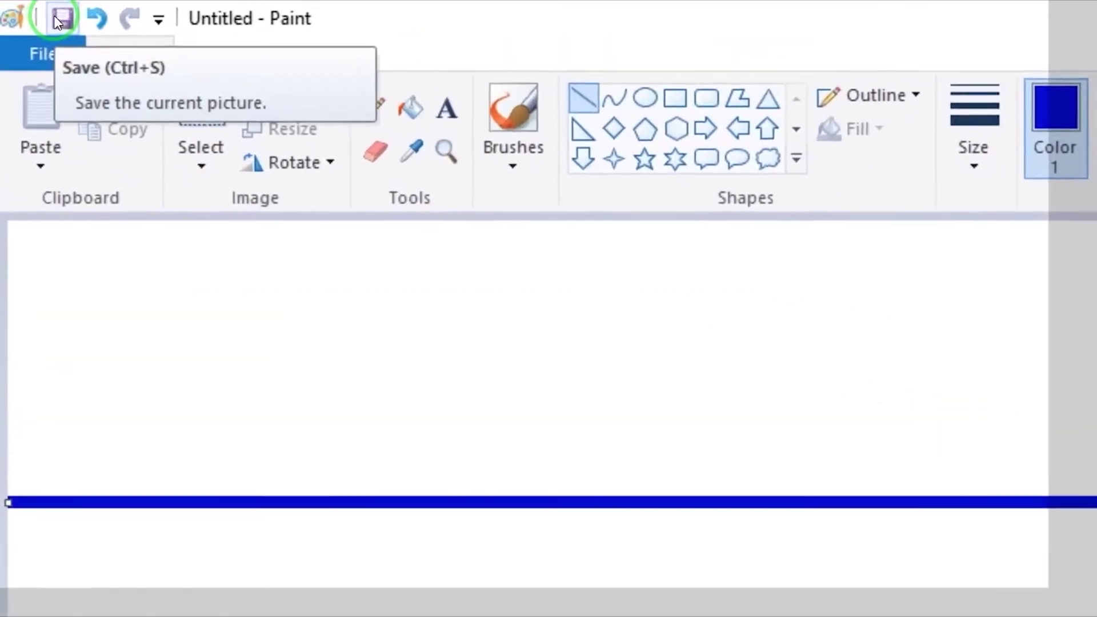
Save the line drawing to the Desktop as Header (PNG), then return to the Excel workbook
left_click(57, 16)
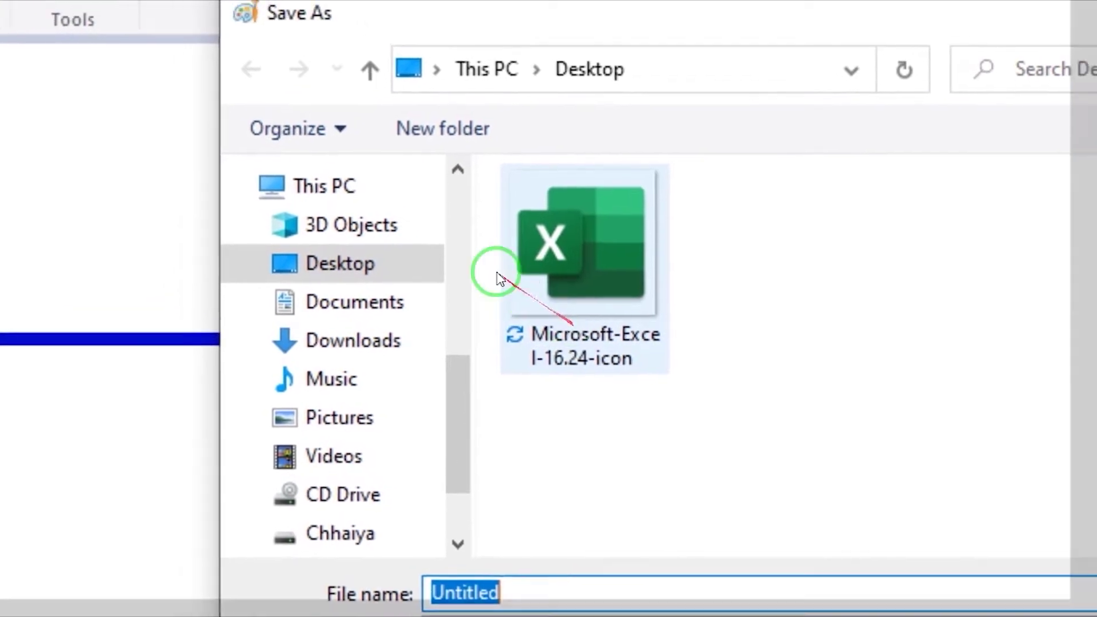
left_click(549, 403)
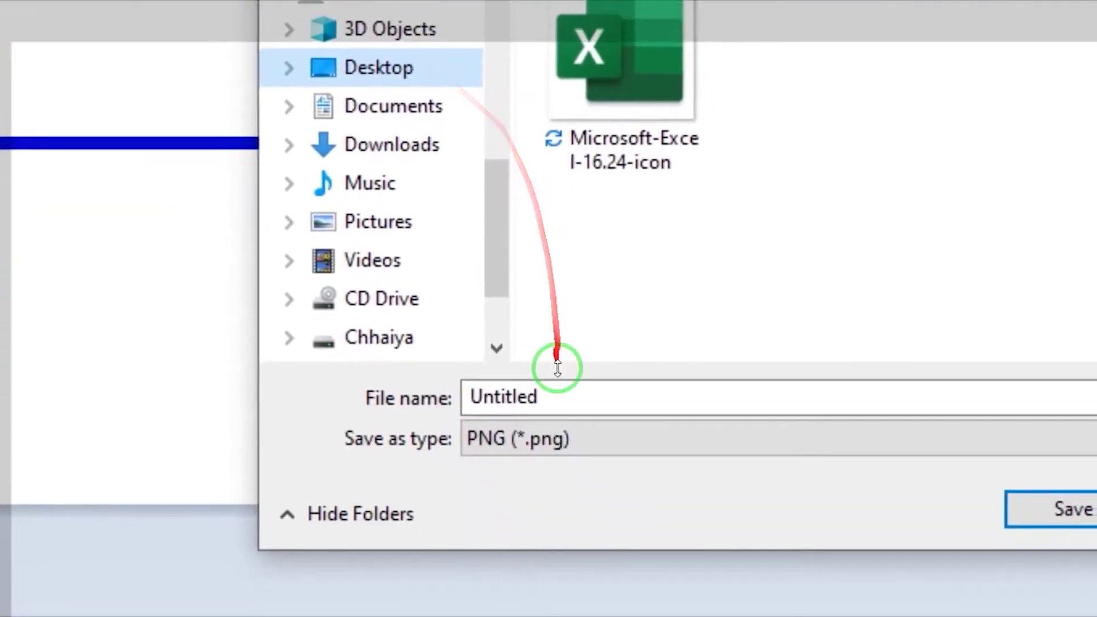
left_click(548, 310)
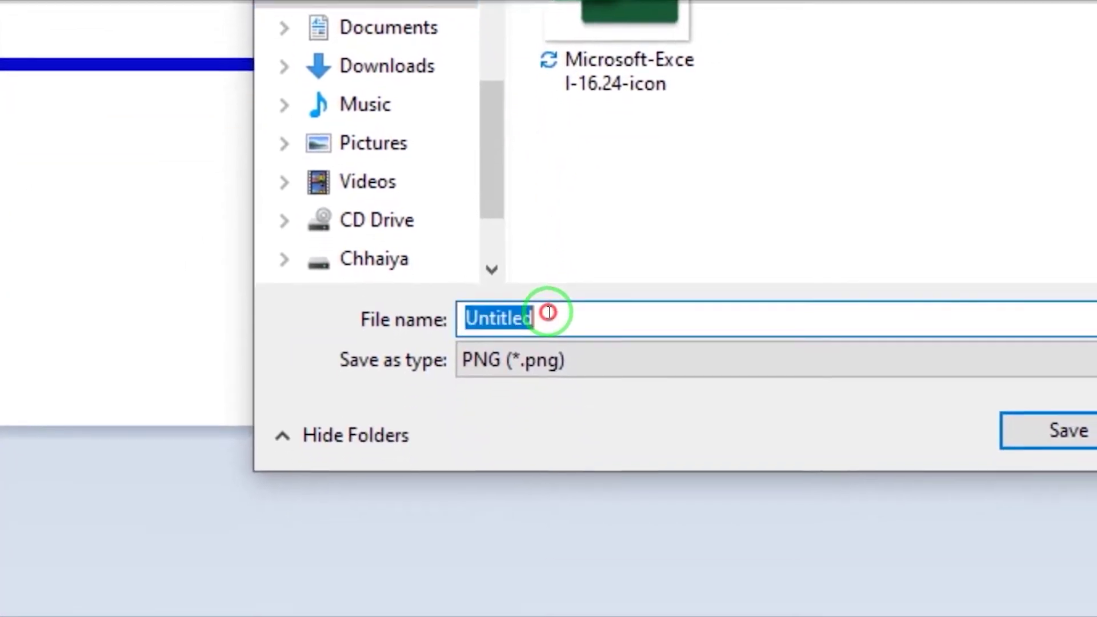
key("BackSpace")
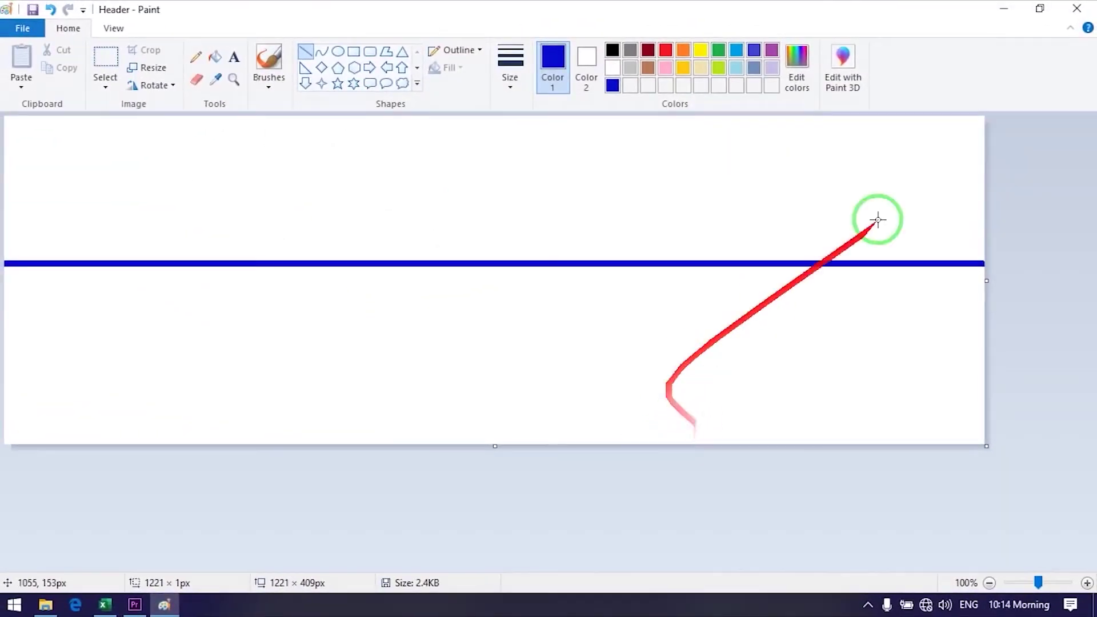
left_click(1008, 8)
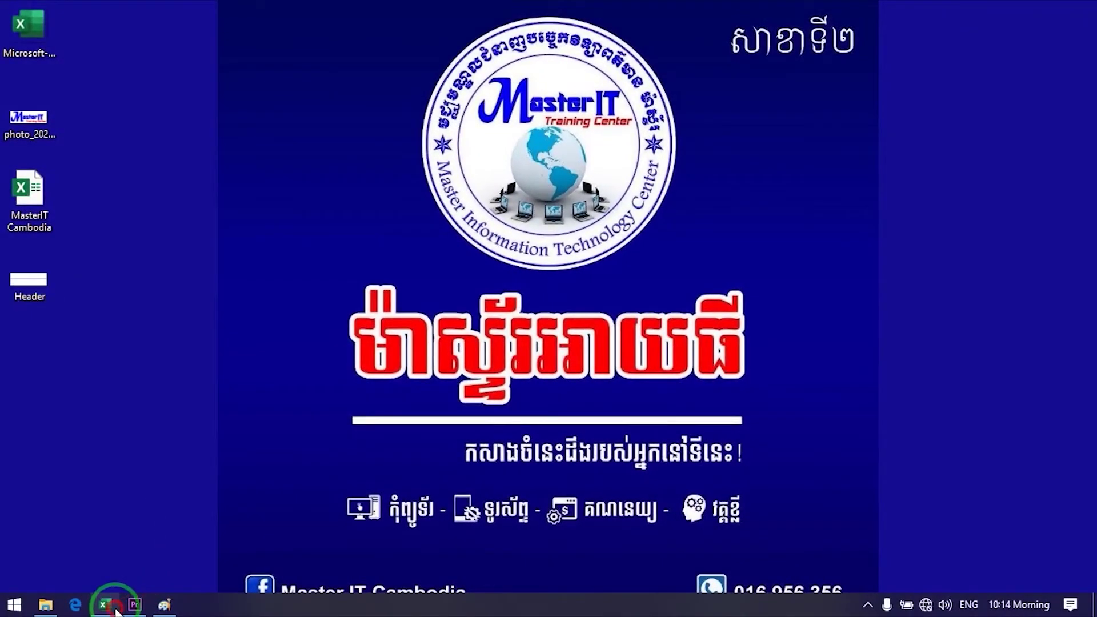
left_click(116, 609)
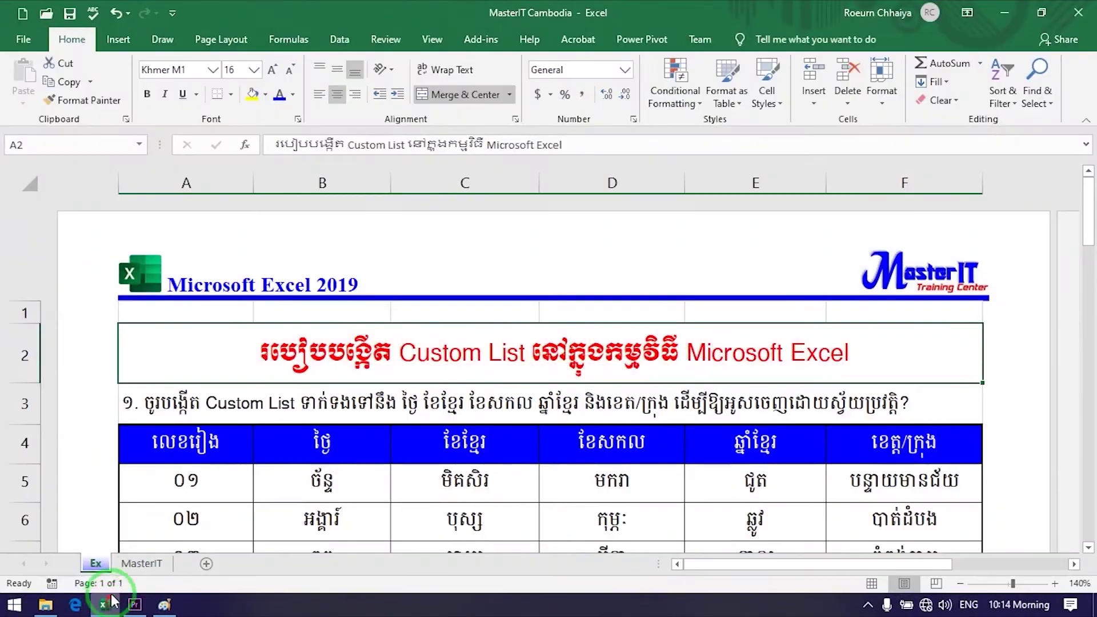
Insert the Desktop Header image into the MasterIT sheet's centre header section
left_click(141, 565)
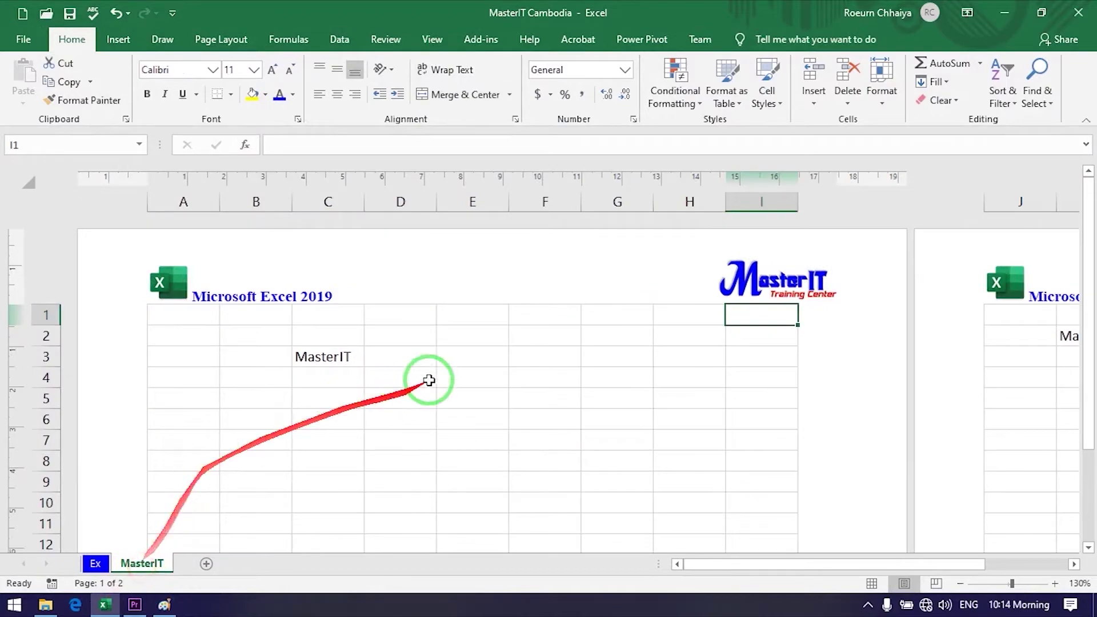
left_click(468, 286)
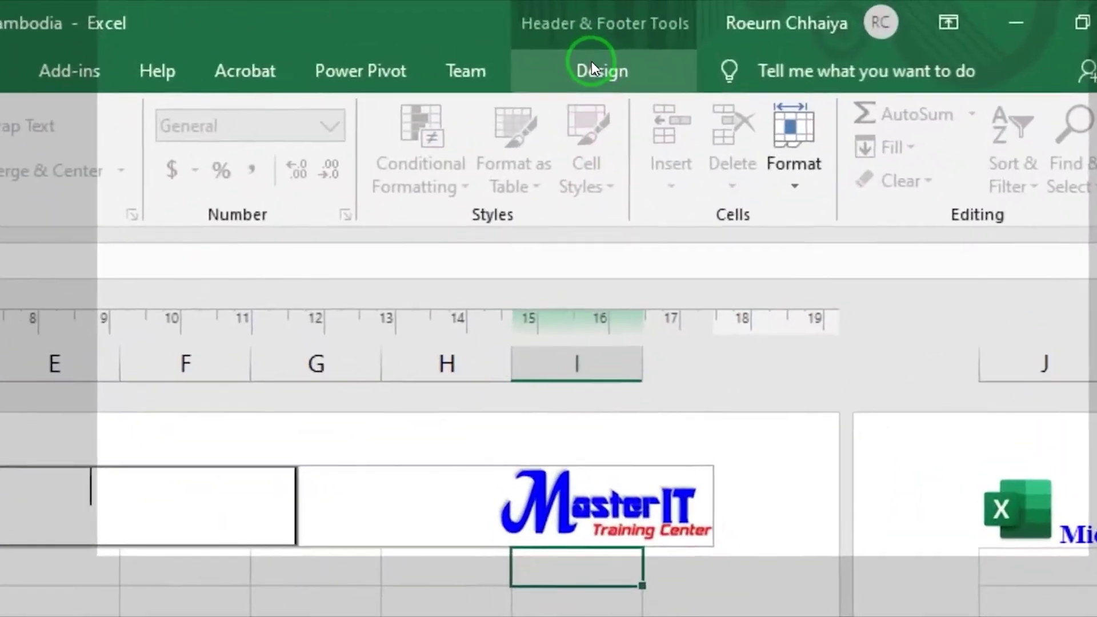
left_click(592, 66)
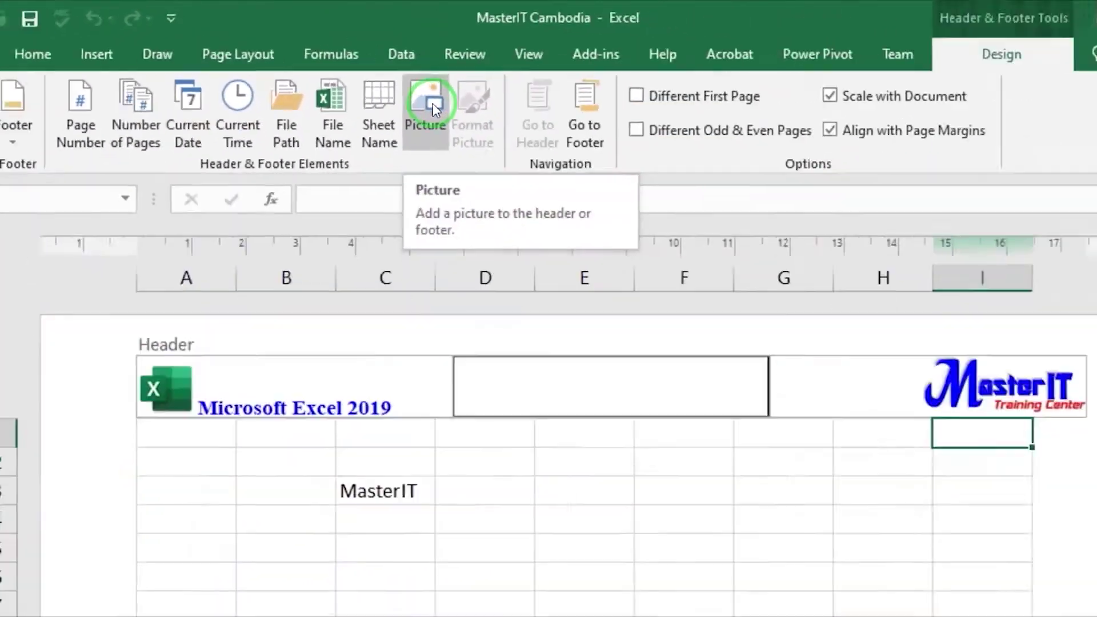
left_click(434, 107)
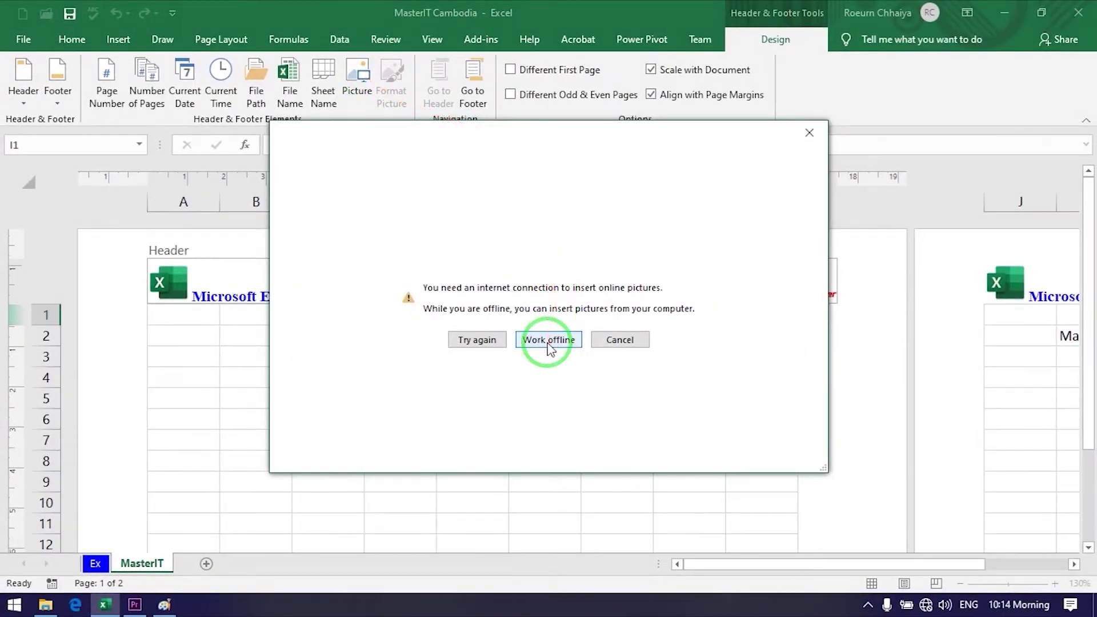
left_click(548, 343)
left_click(216, 182)
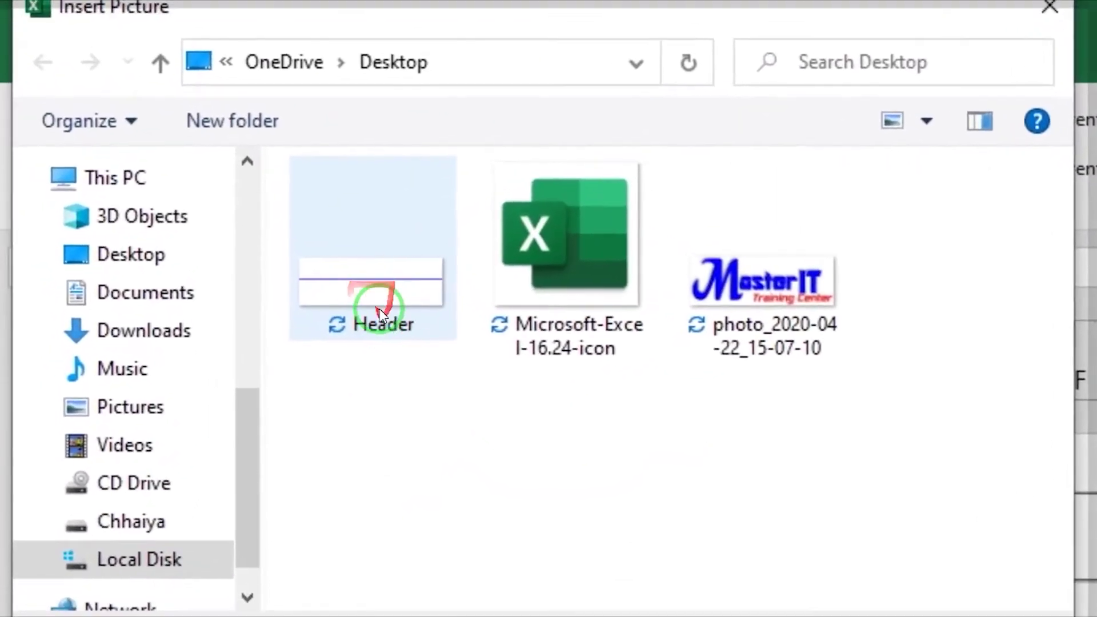
left_click(395, 298)
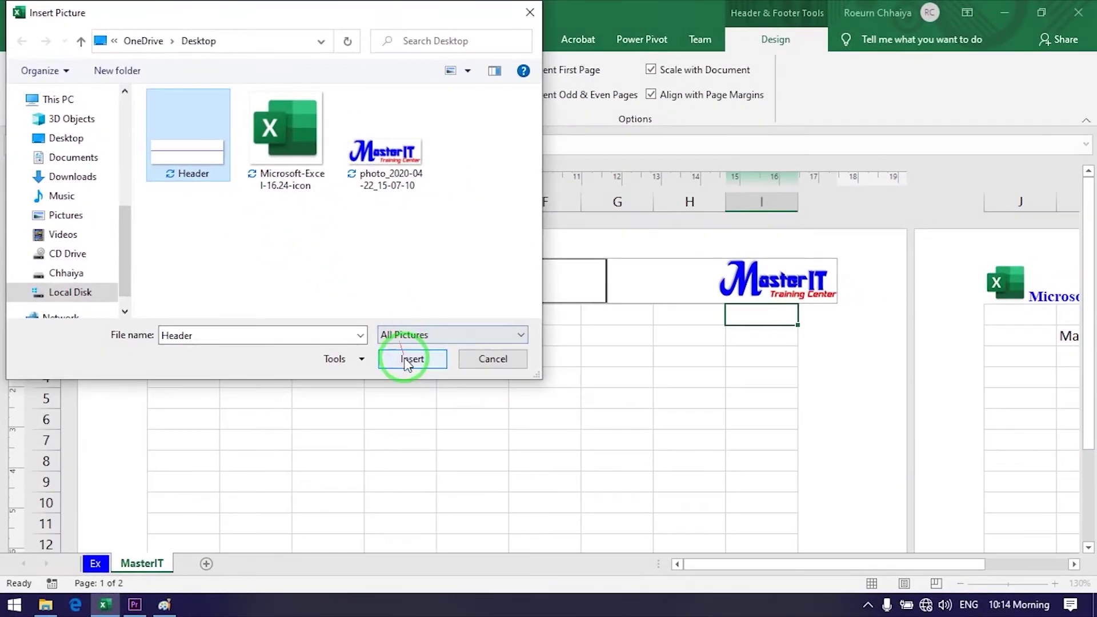
left_click(406, 360)
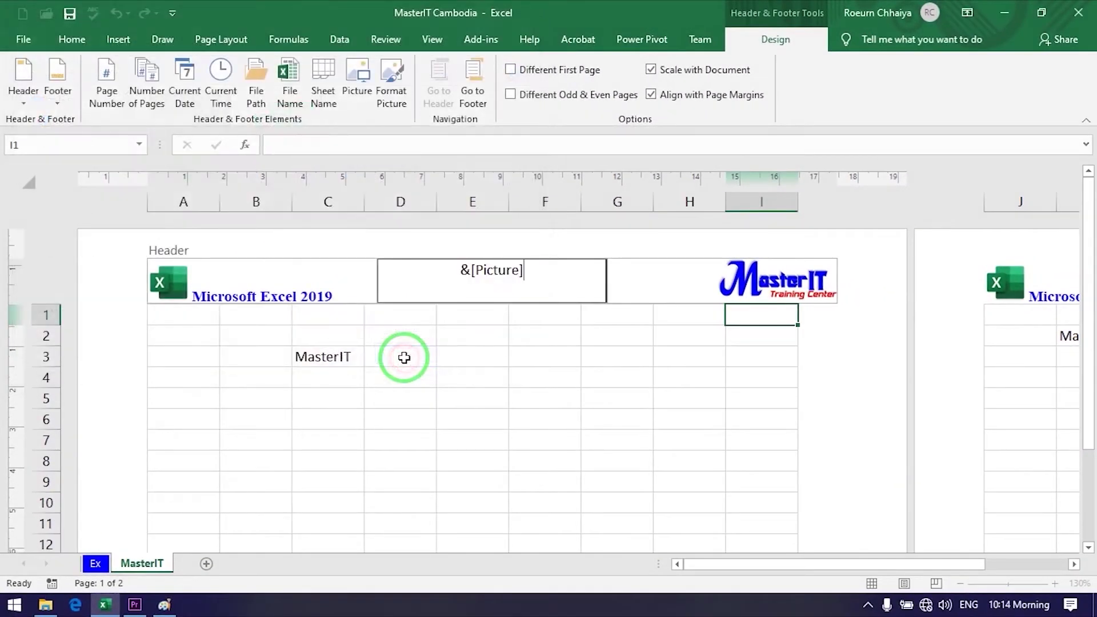
left_click(558, 325)
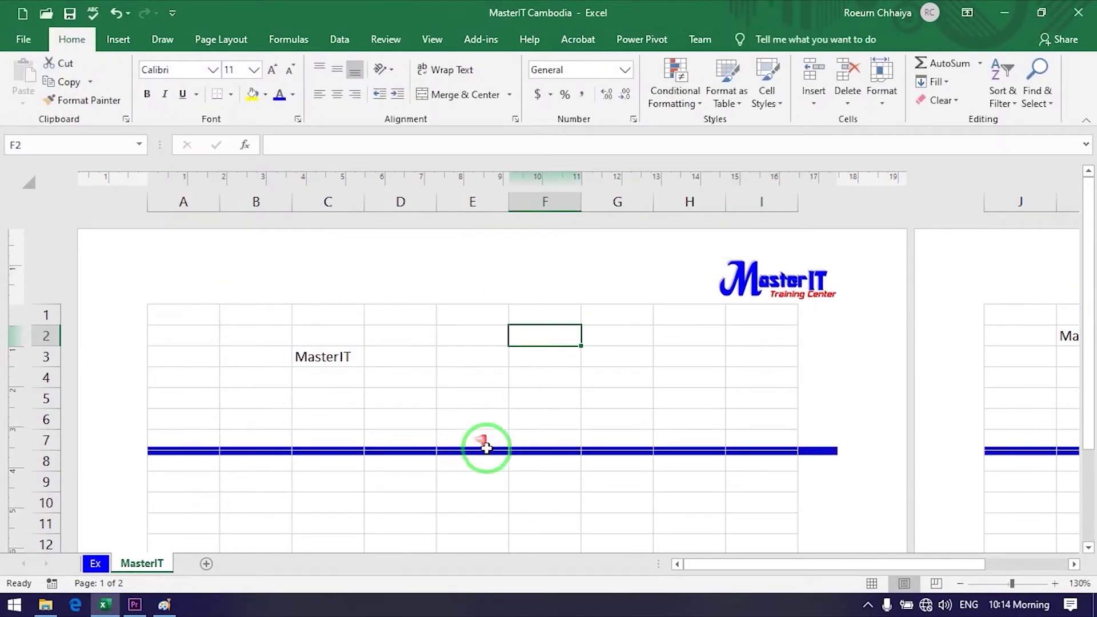
In Paint, undo the middle line, redraw the blue line along the canvas top, then return to Excel
left_click(164, 604)
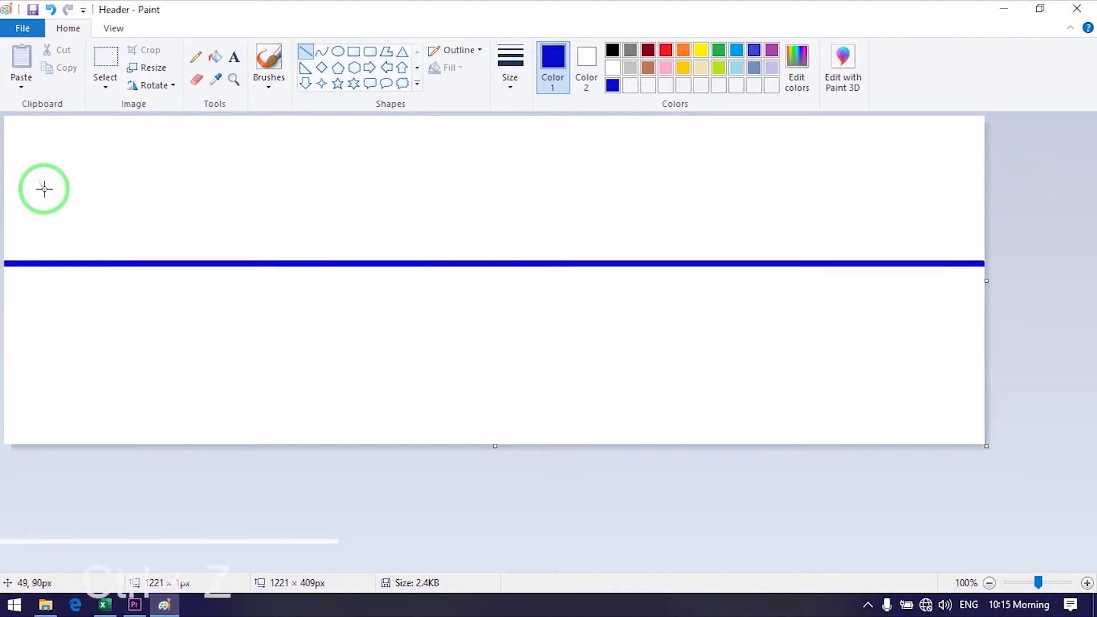
key("ctrl+z")
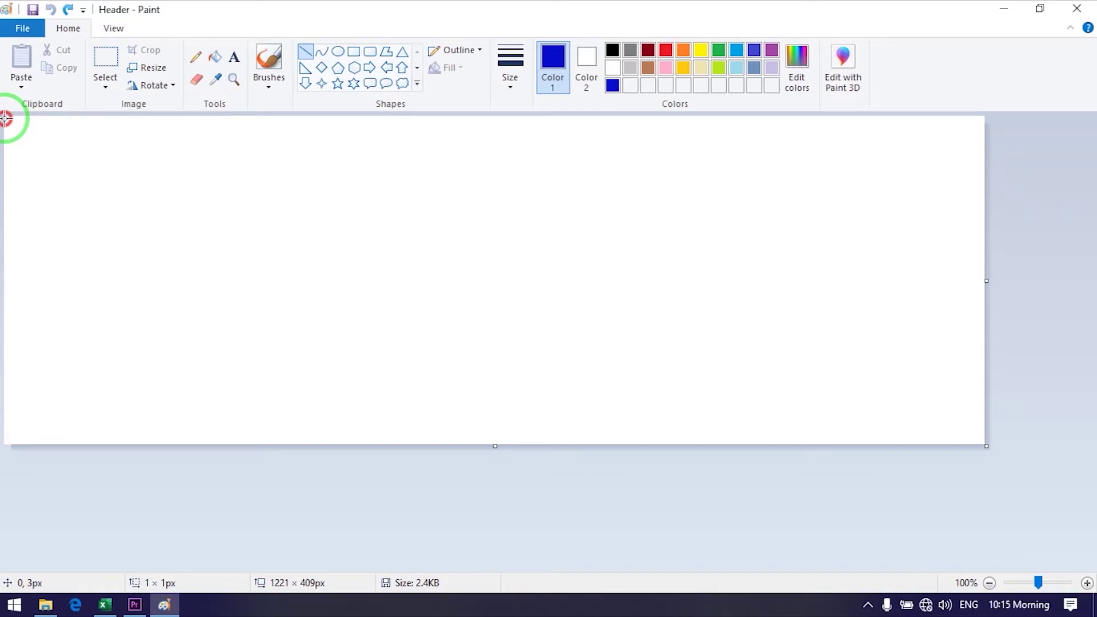
left_click_drag(116, 118, 990, 133)
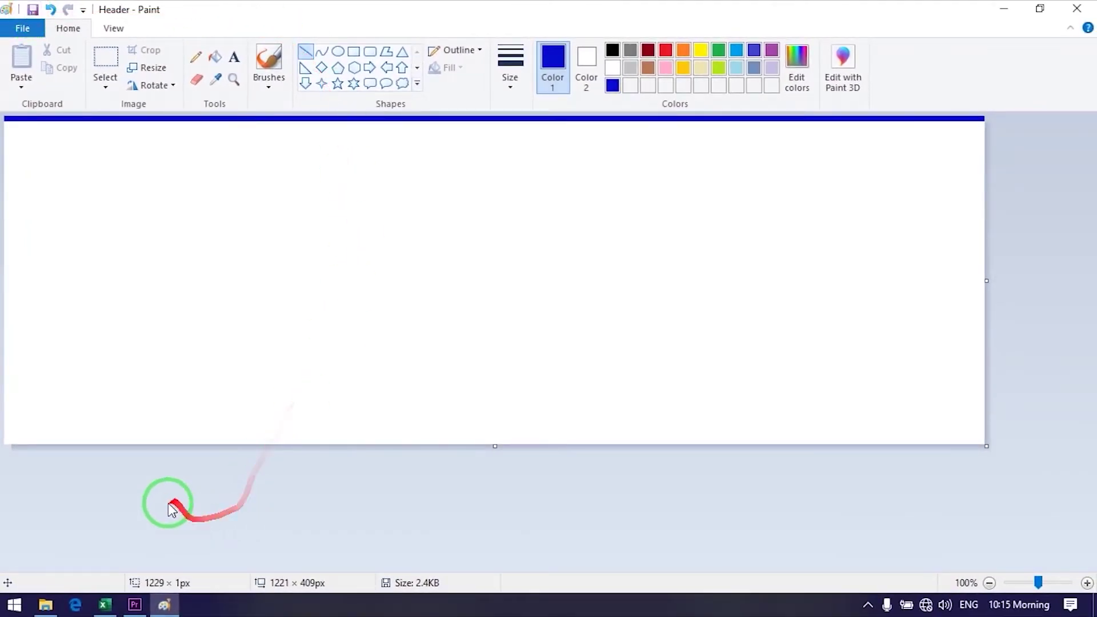
left_click(105, 606)
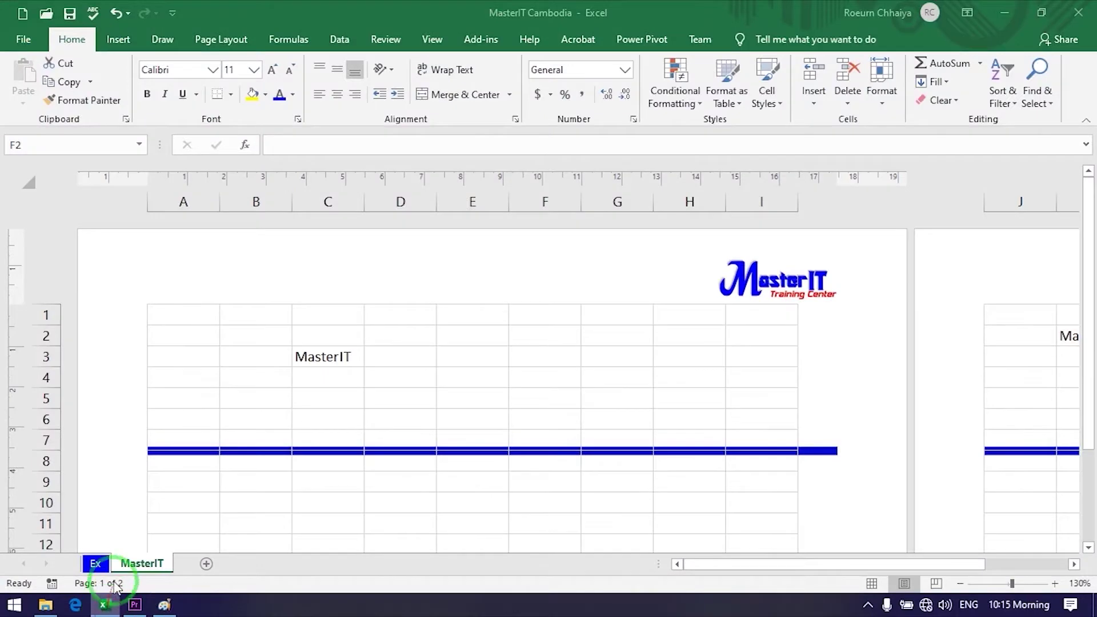
Insert the Header image file into the MasterIT centre header, then view the Ex sheet
left_click_drag(105, 605, 392, 359)
left_click(497, 268)
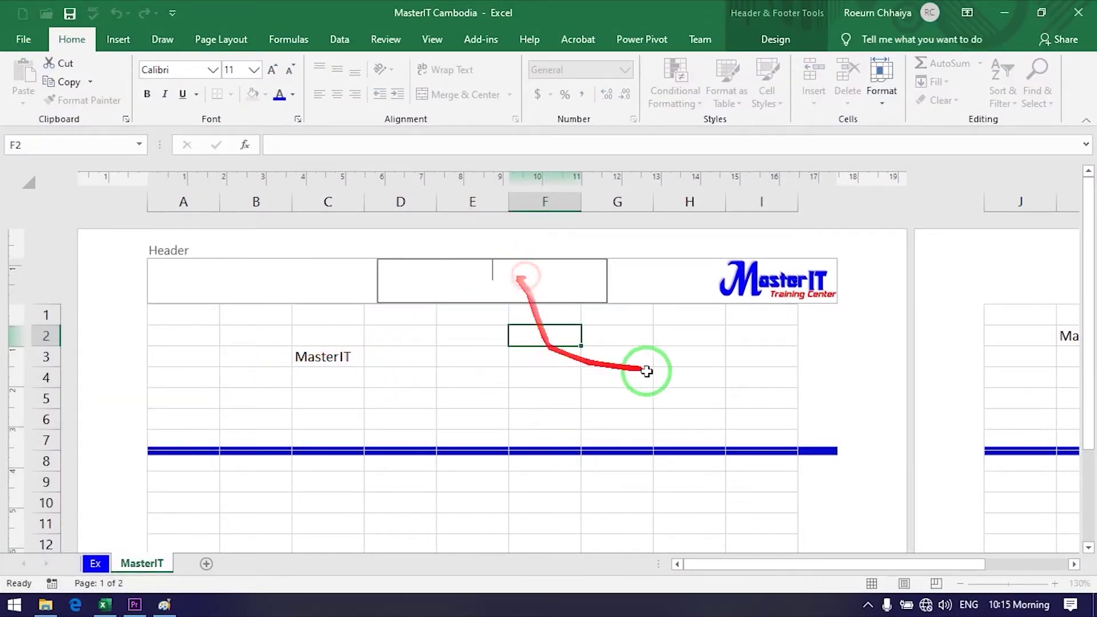
left_click(629, 375)
left_click(505, 272)
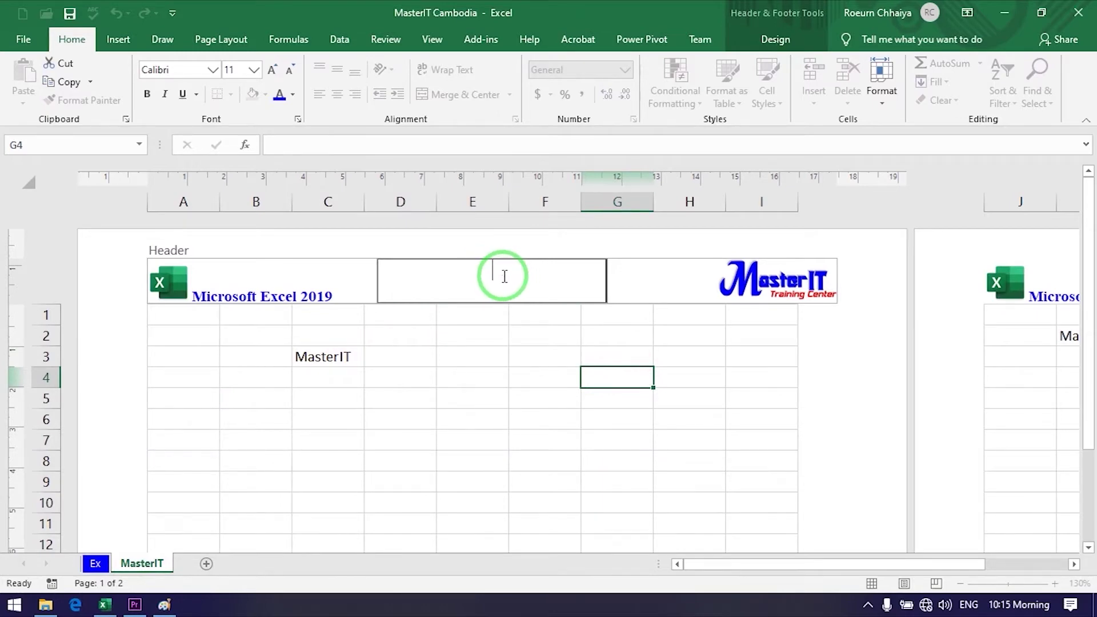
left_click(775, 40)
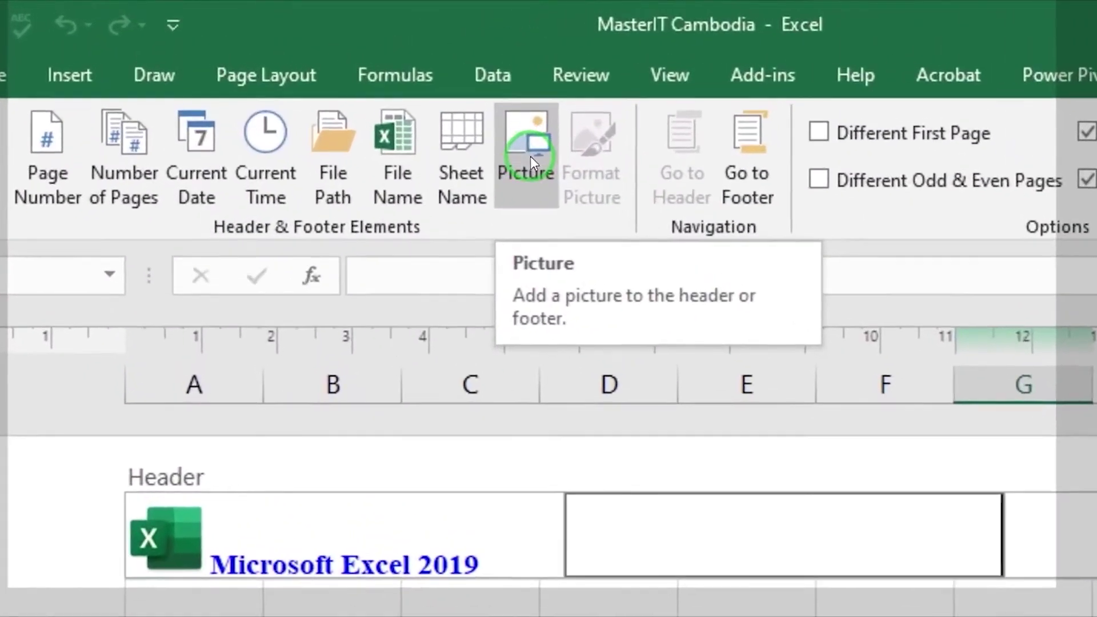
left_click(530, 160)
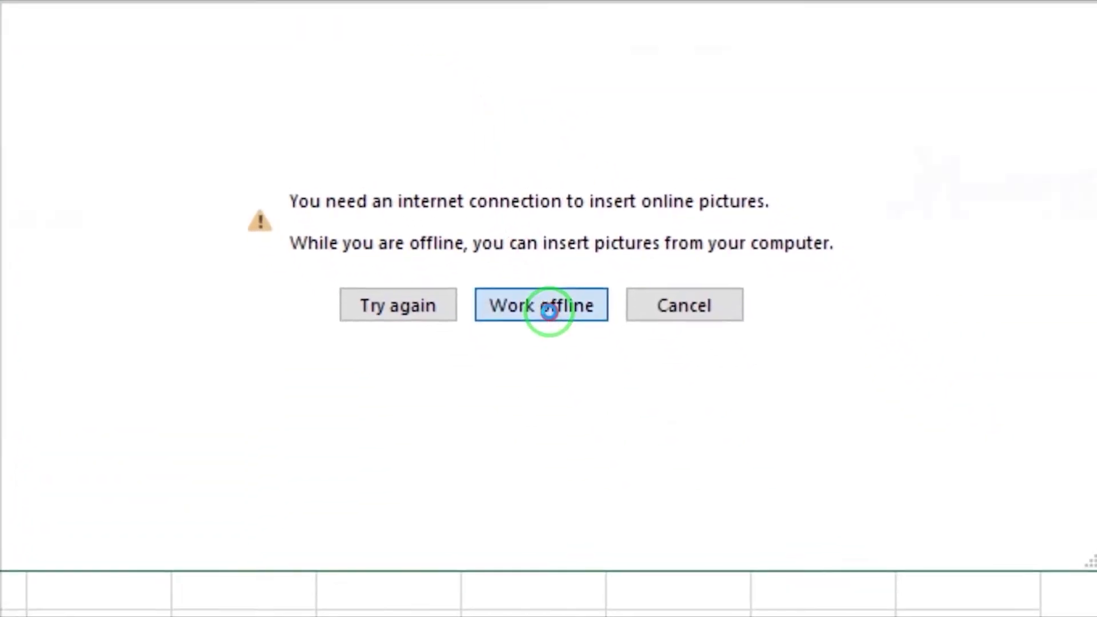
left_click(574, 366)
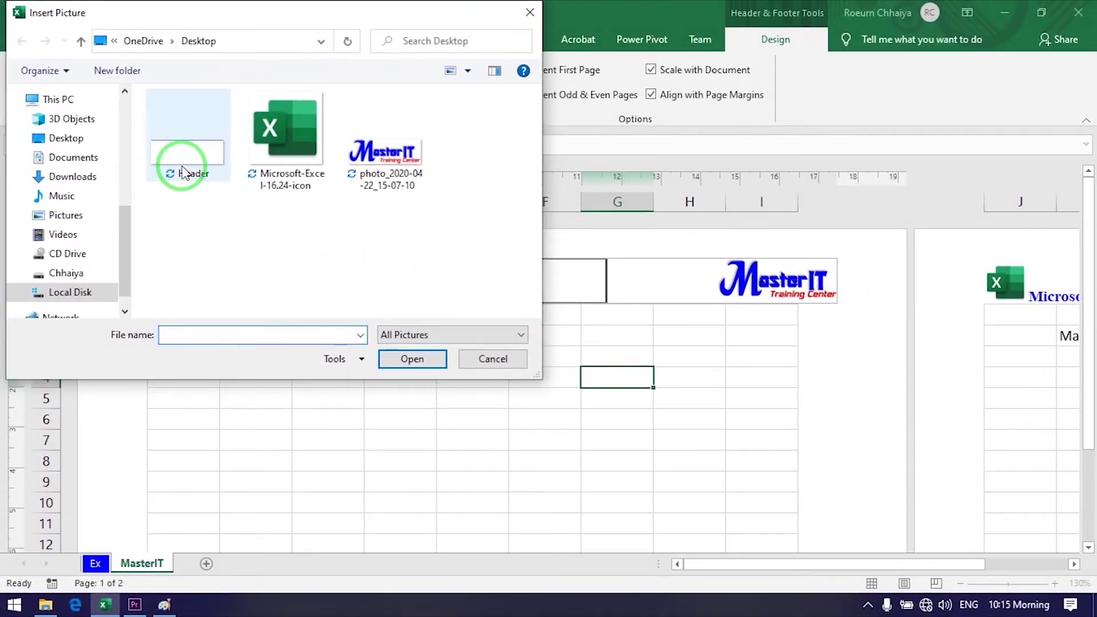
left_click(181, 171)
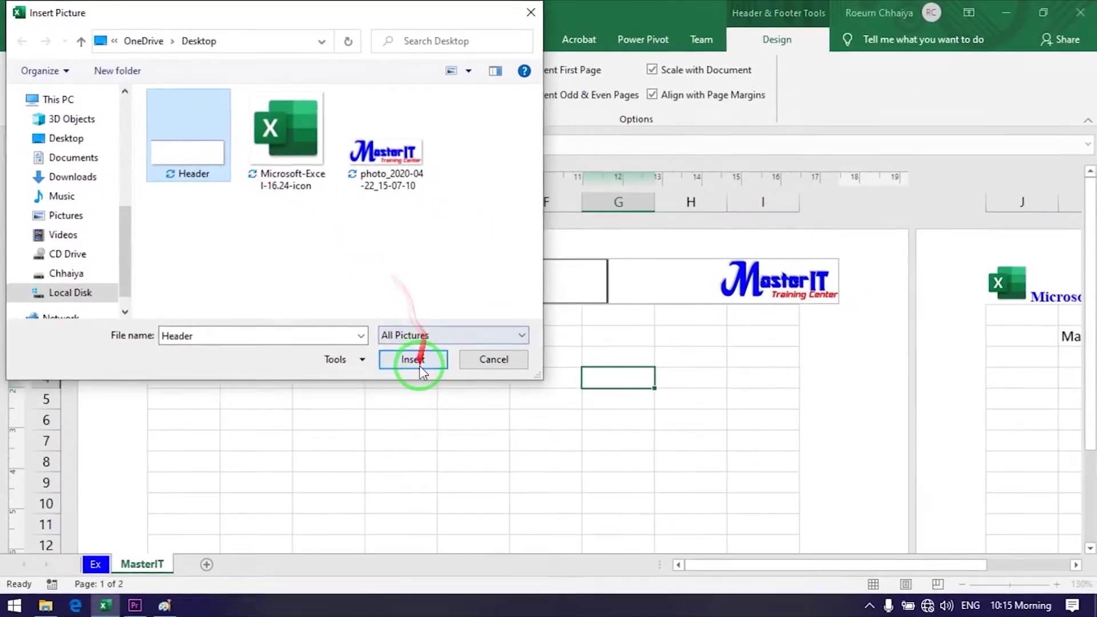
left_click(412, 358)
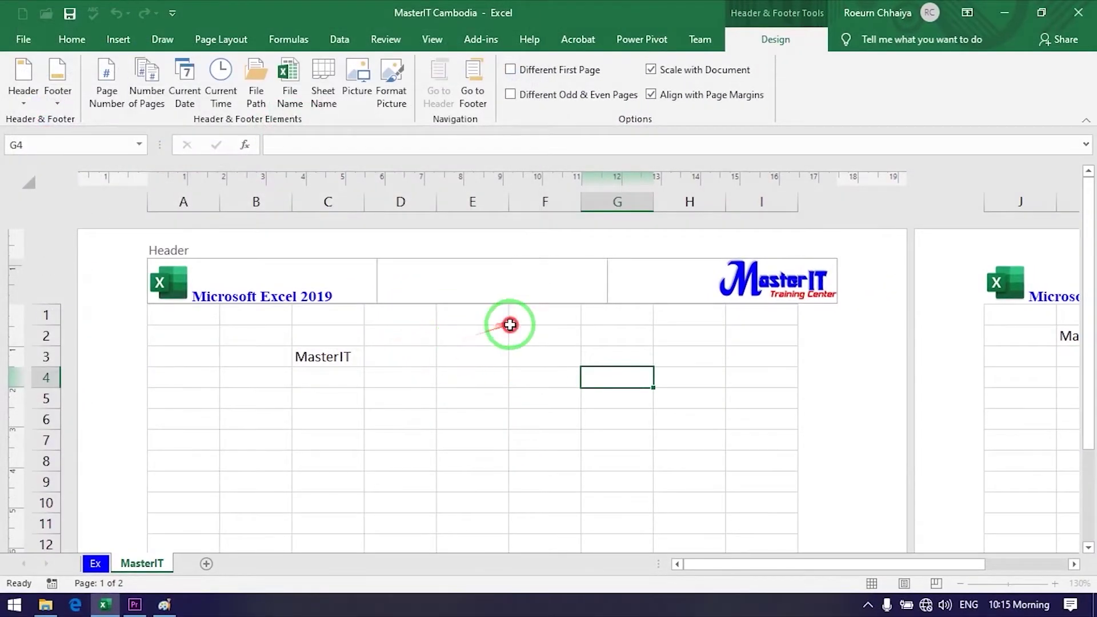
left_click(509, 324)
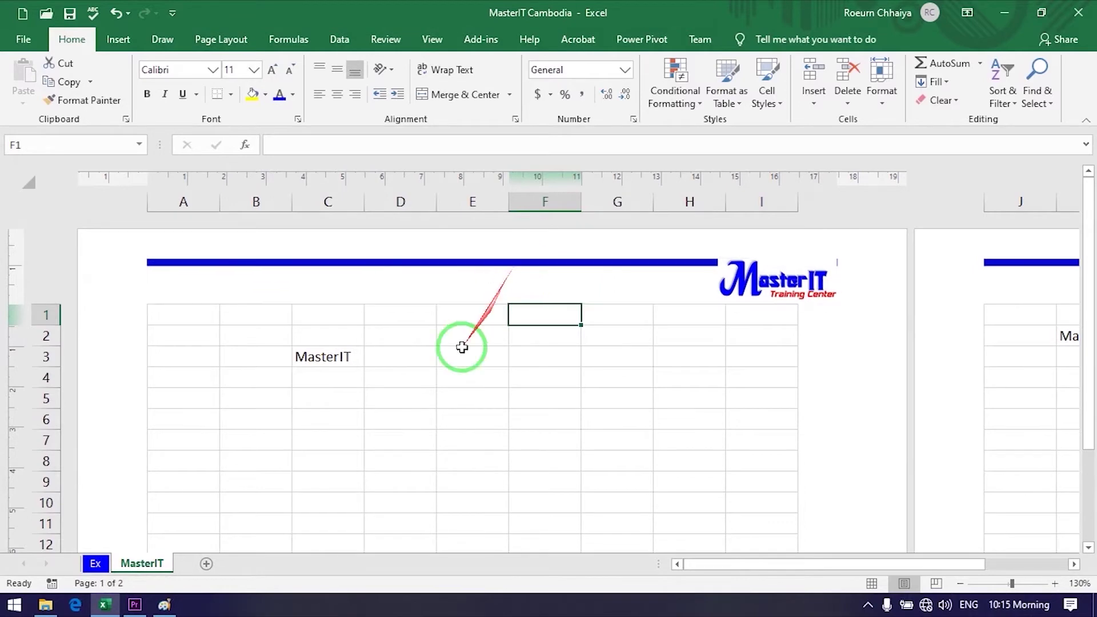
left_click(96, 564)
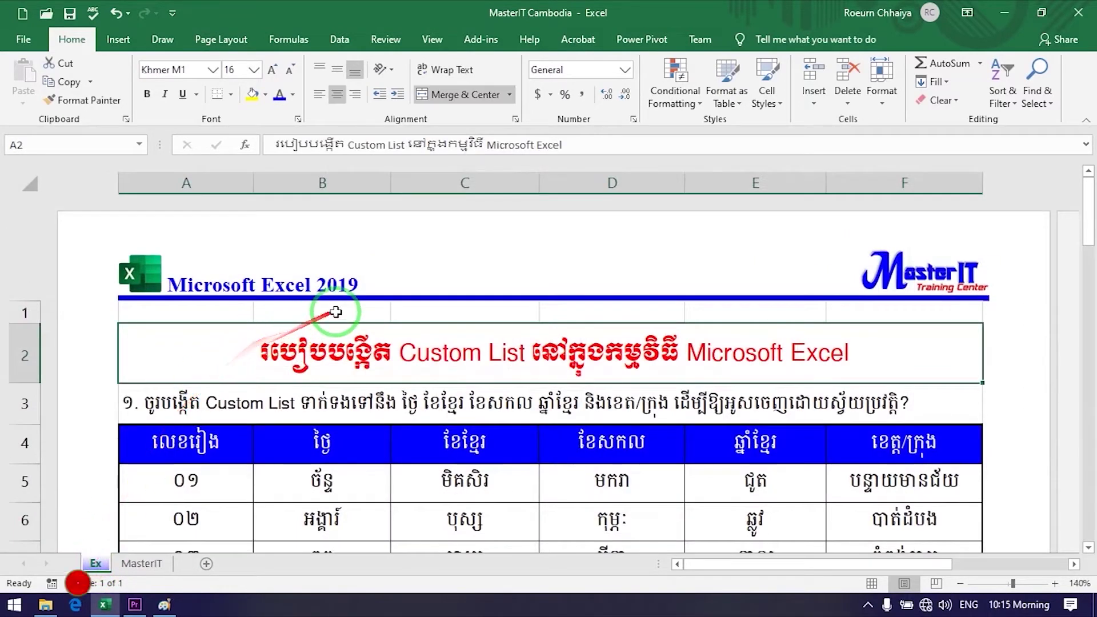
Add two line breaks before &[Picture] in the MasterIT centre header to lower the blue line
left_click(135, 566)
left_click(490, 282)
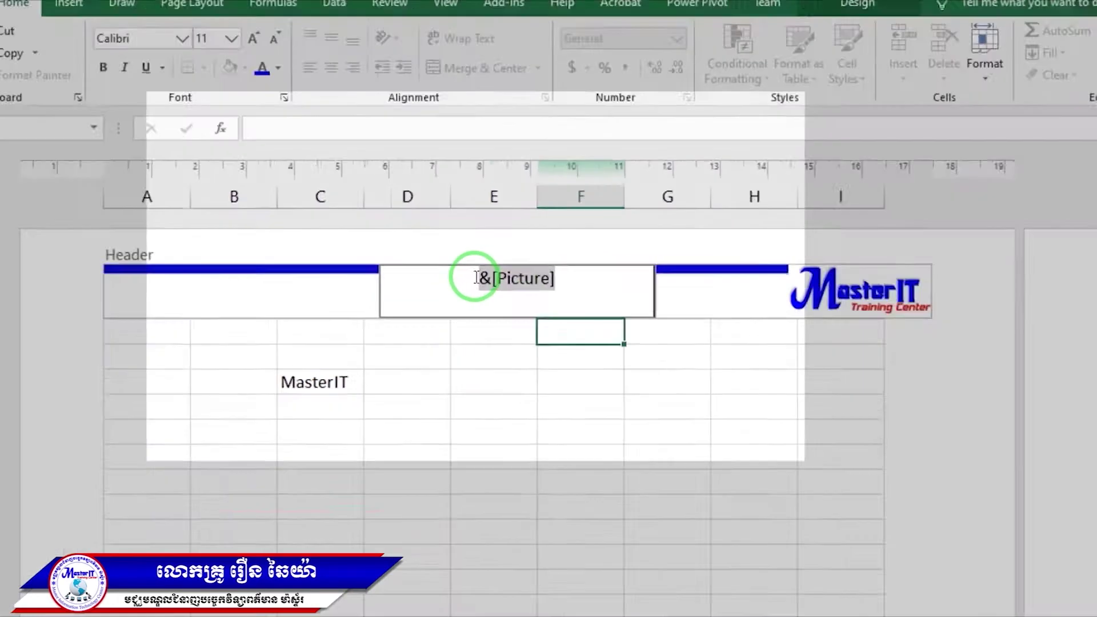
left_click(454, 267)
left_click(548, 309)
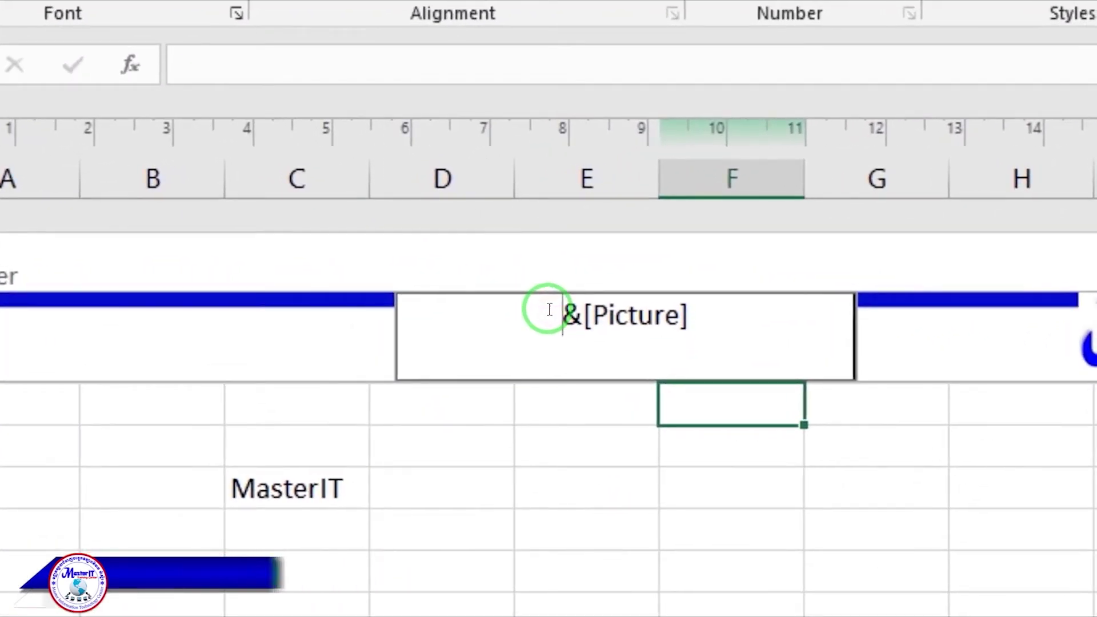
key("Return")
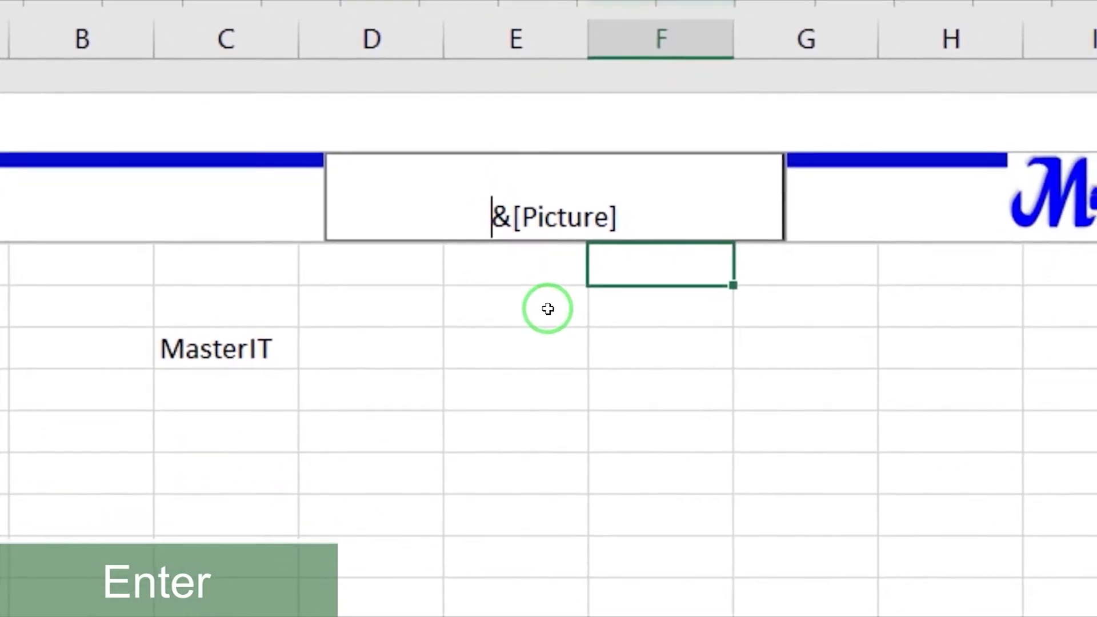
left_click(541, 308)
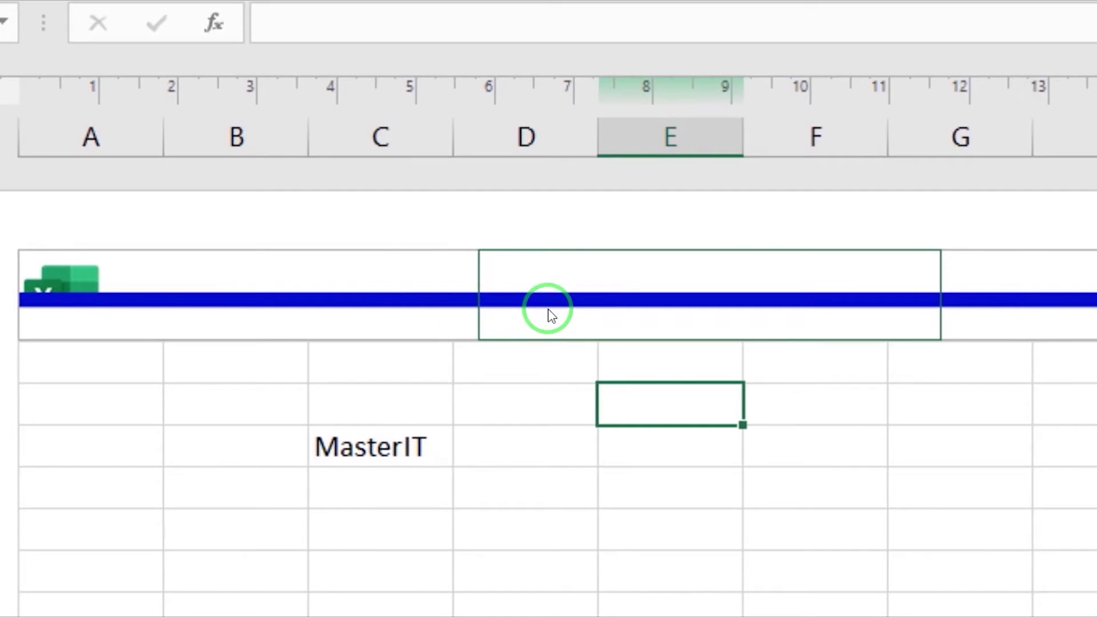
left_click(547, 310)
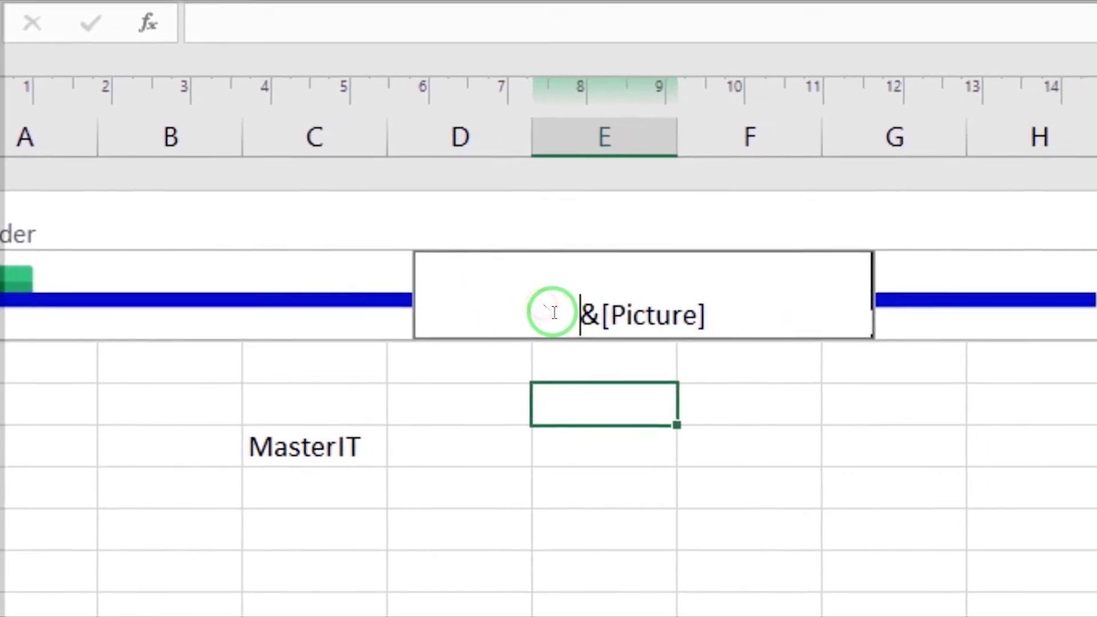
key("Return")
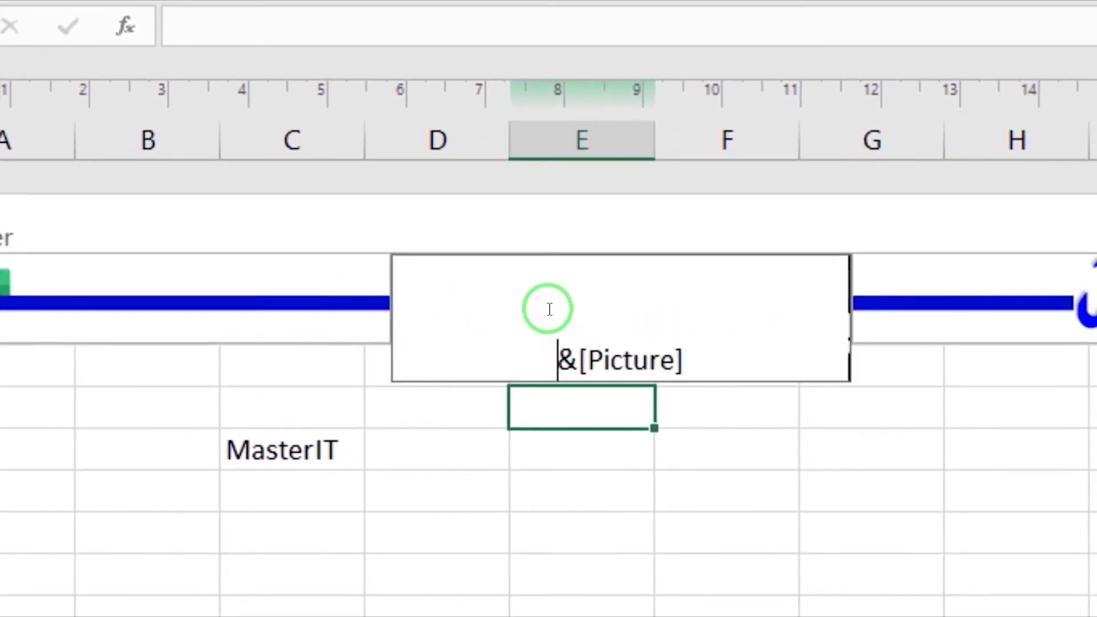
left_click(529, 337)
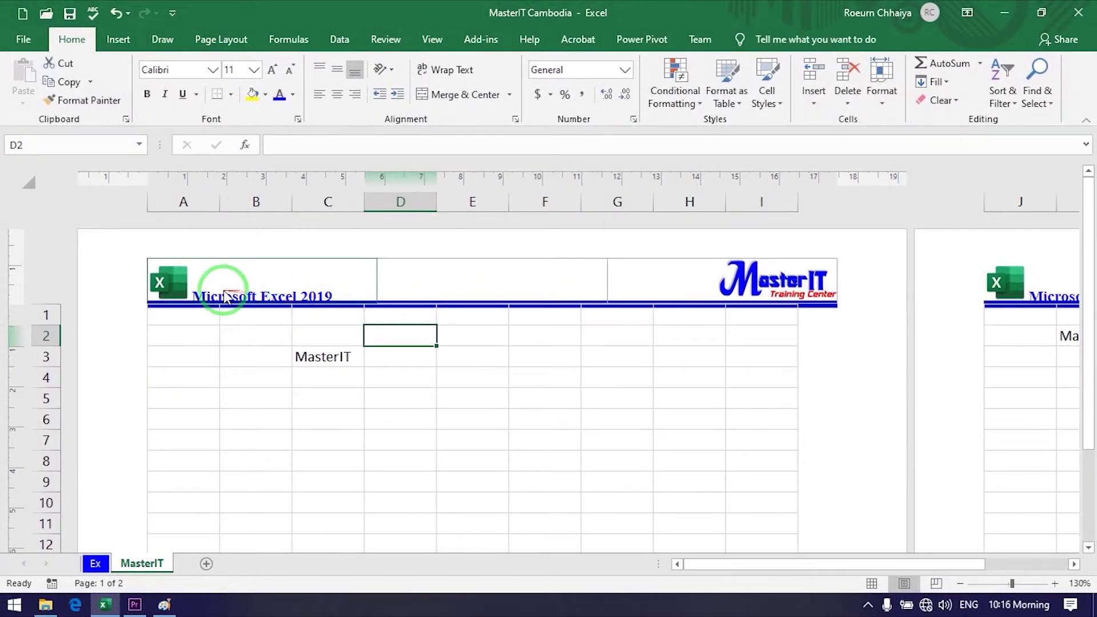
left_click(171, 283)
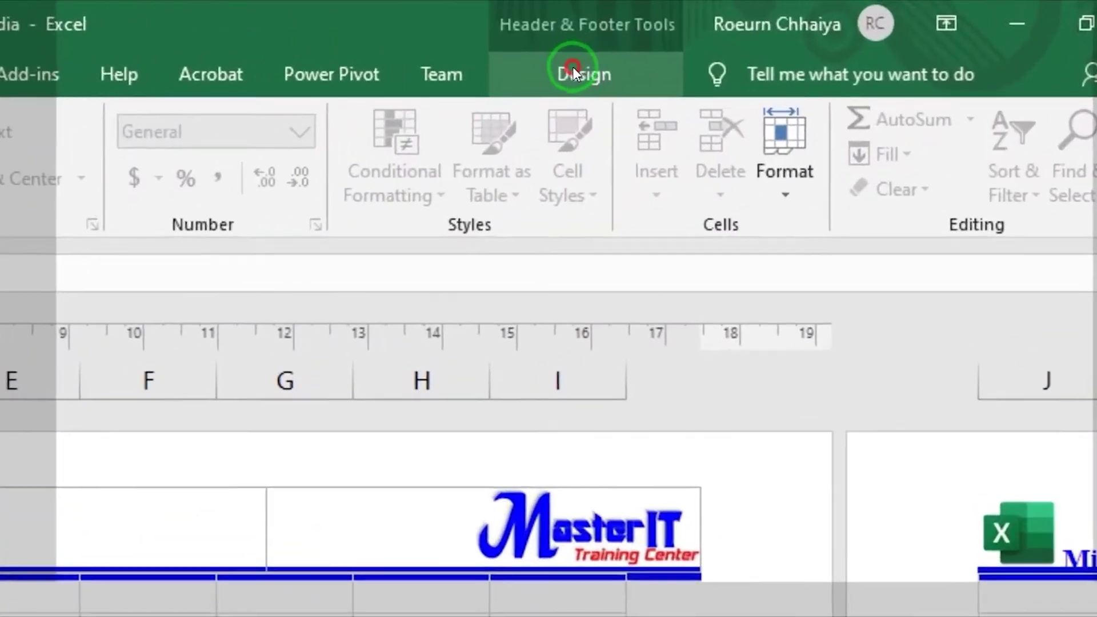
Shrink the left-header Excel icon from 1.08 cm to 0.98 cm tall
left_click(770, 35)
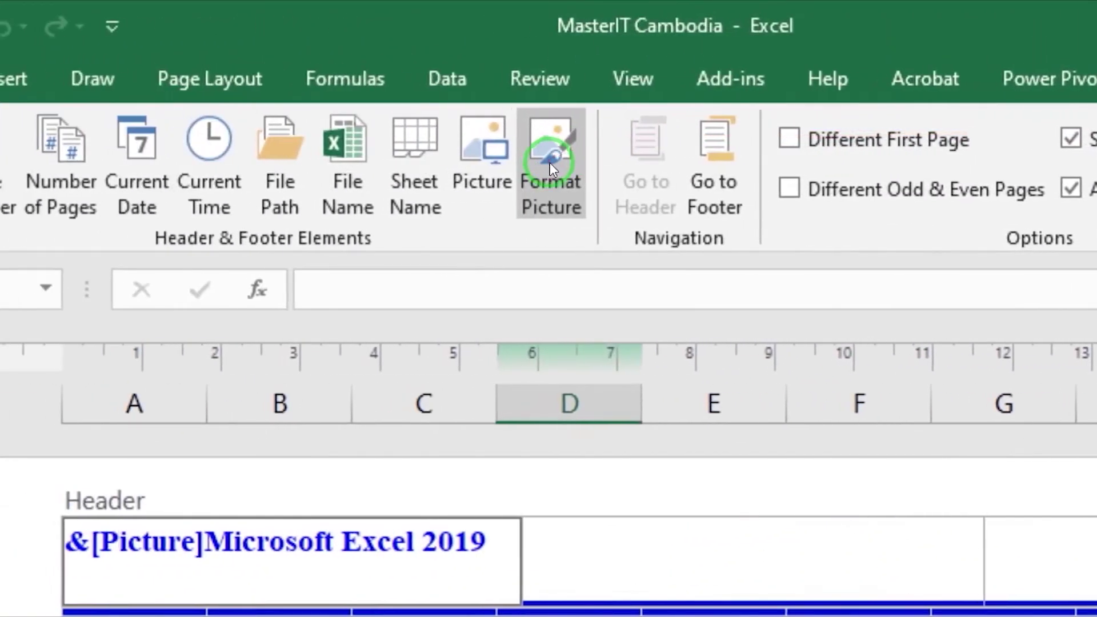
left_click(560, 165)
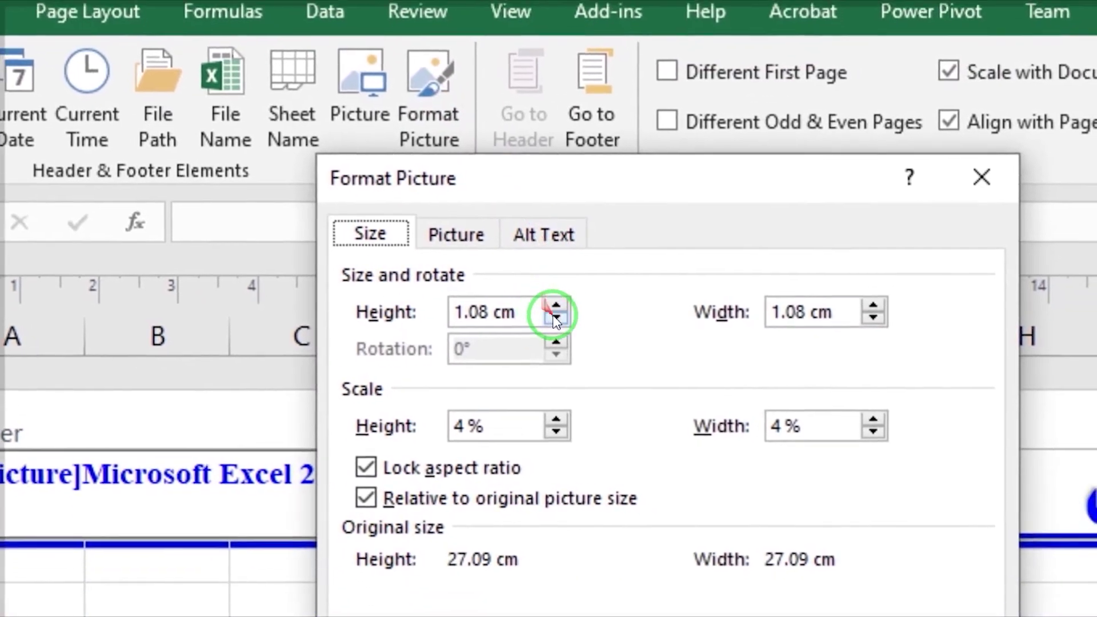
left_click(668, 386)
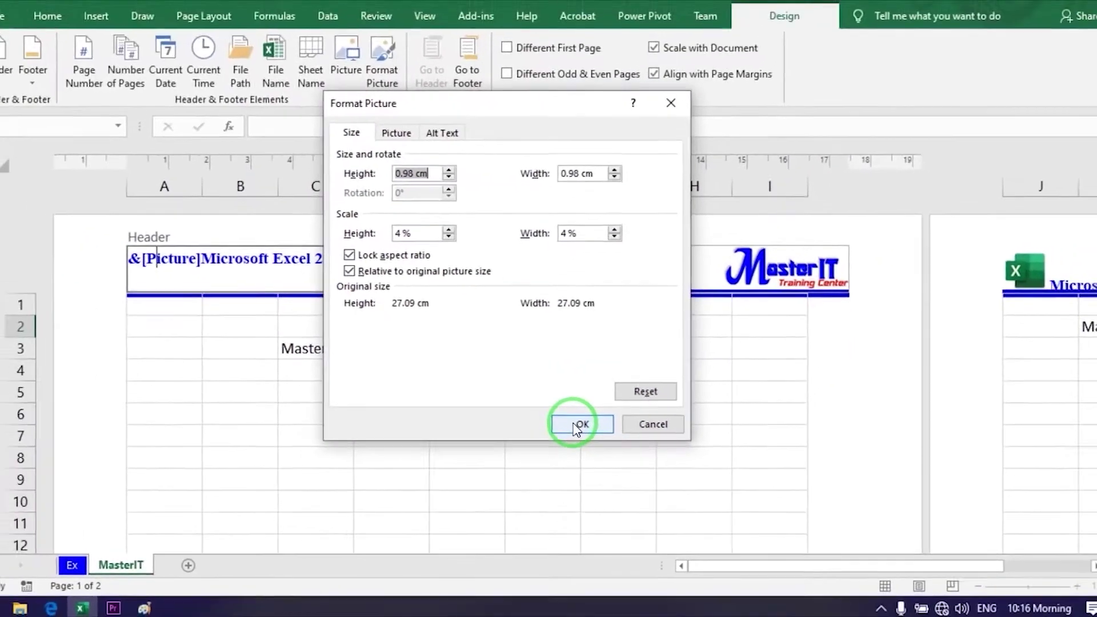
left_click(574, 428)
left_click(444, 358)
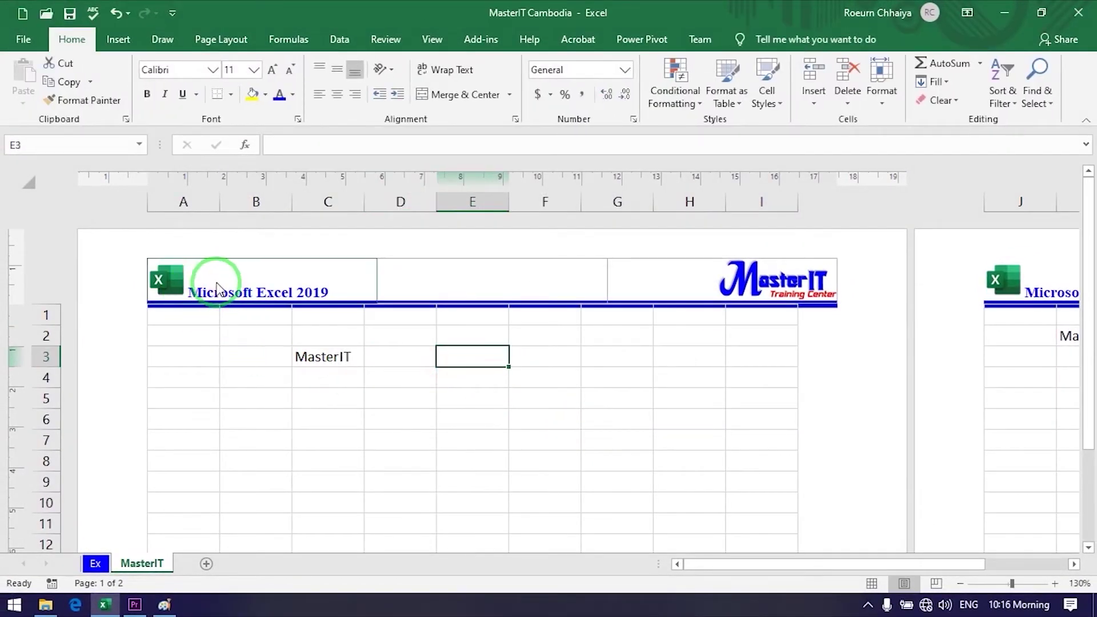
left_click(583, 358)
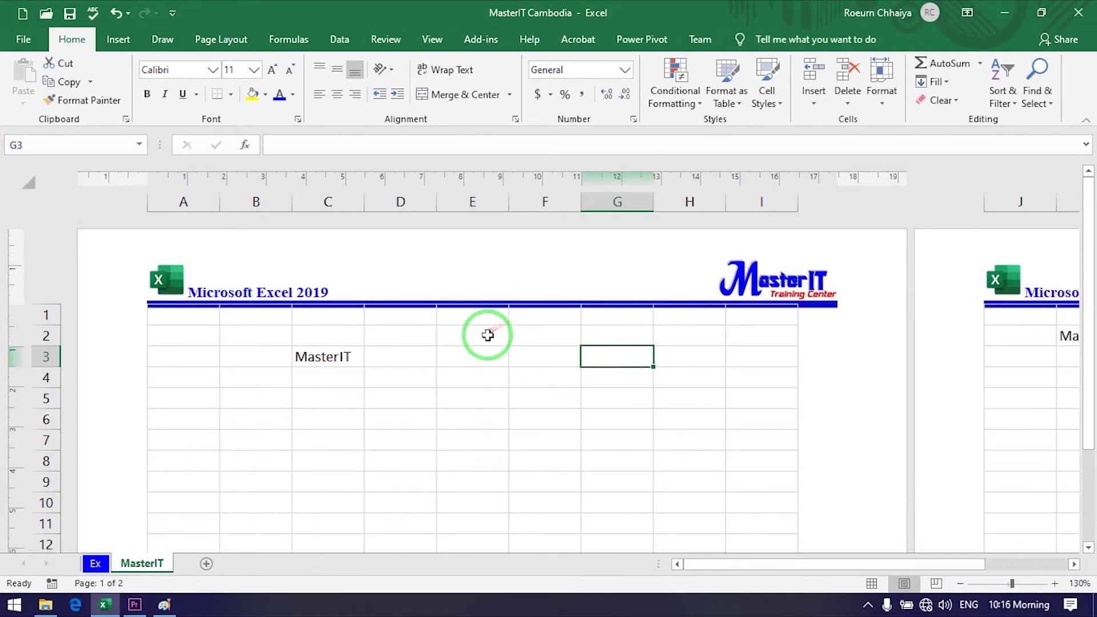
Scroll down to the footer area on the Ex and MasterIT sheets
scroll(487, 335, "down", 3)
left_click(93, 563)
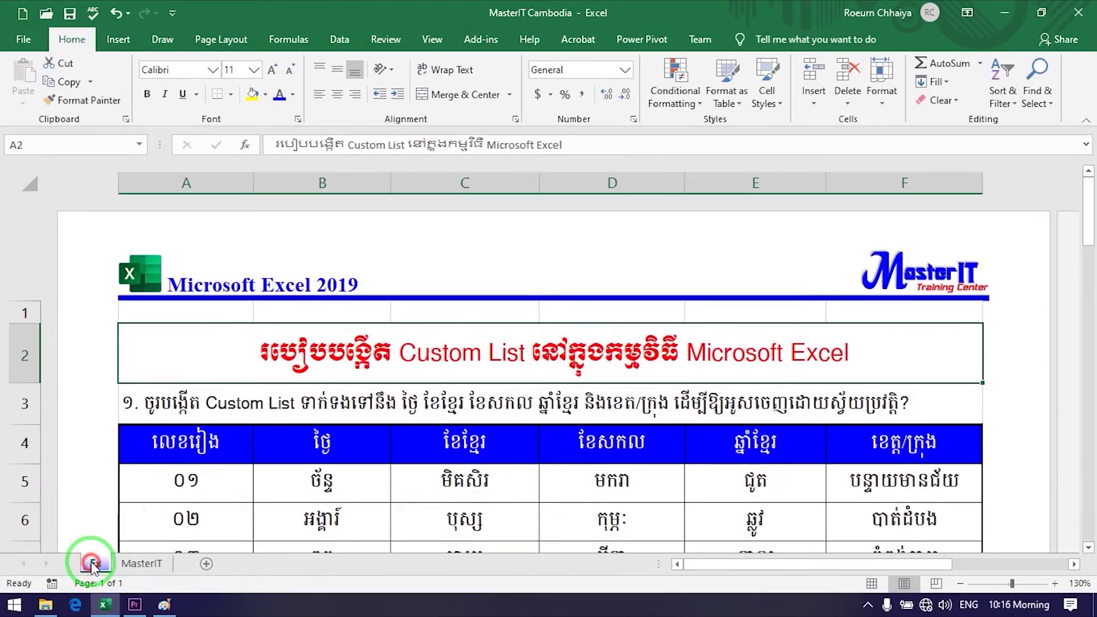
scroll(240, 497, "down", 2)
scroll(362, 479, "down", 3)
scroll(367, 479, "down", 4)
scroll(371, 483, "down", 1)
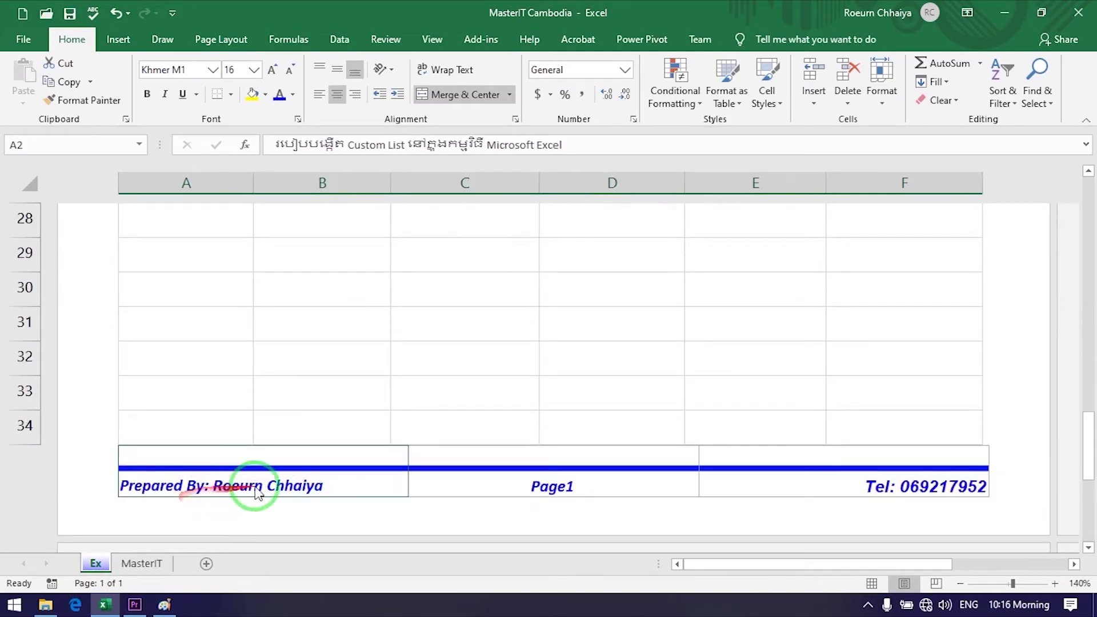
left_click(135, 564)
scroll(215, 497, "down", 1)
scroll(225, 497, "down", 7)
scroll(225, 497, "down", 7)
scroll(226, 496, "up", 2)
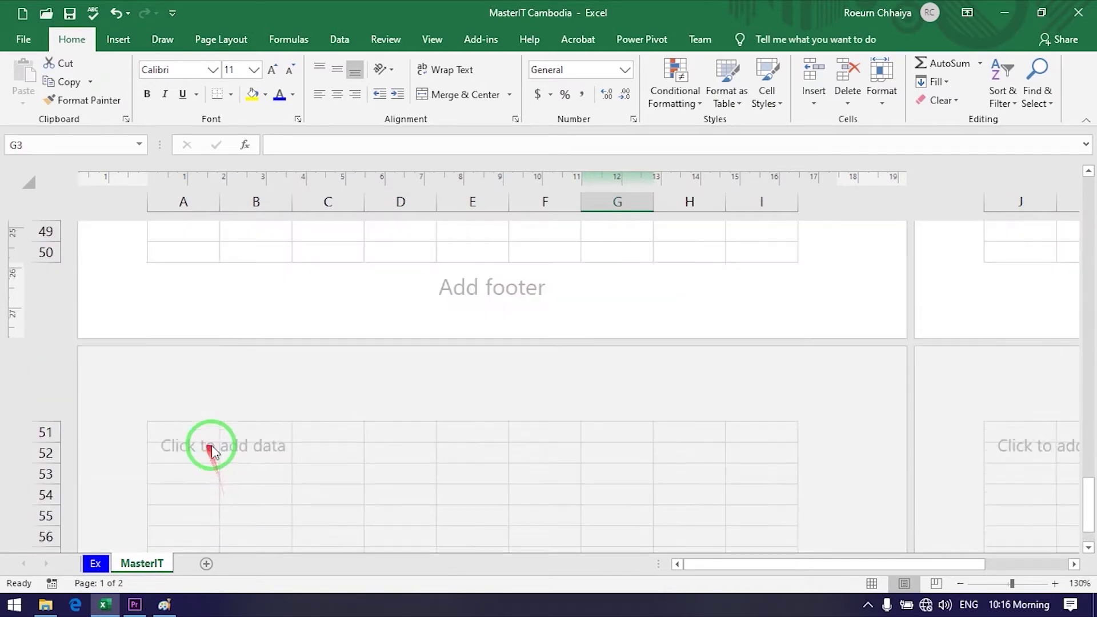
scroll(211, 451, "up", 1)
Put 'Prepared by:' and the author's name left, 'Page' plus page-number field centre, and start the right-footer phone number
left_click(205, 425)
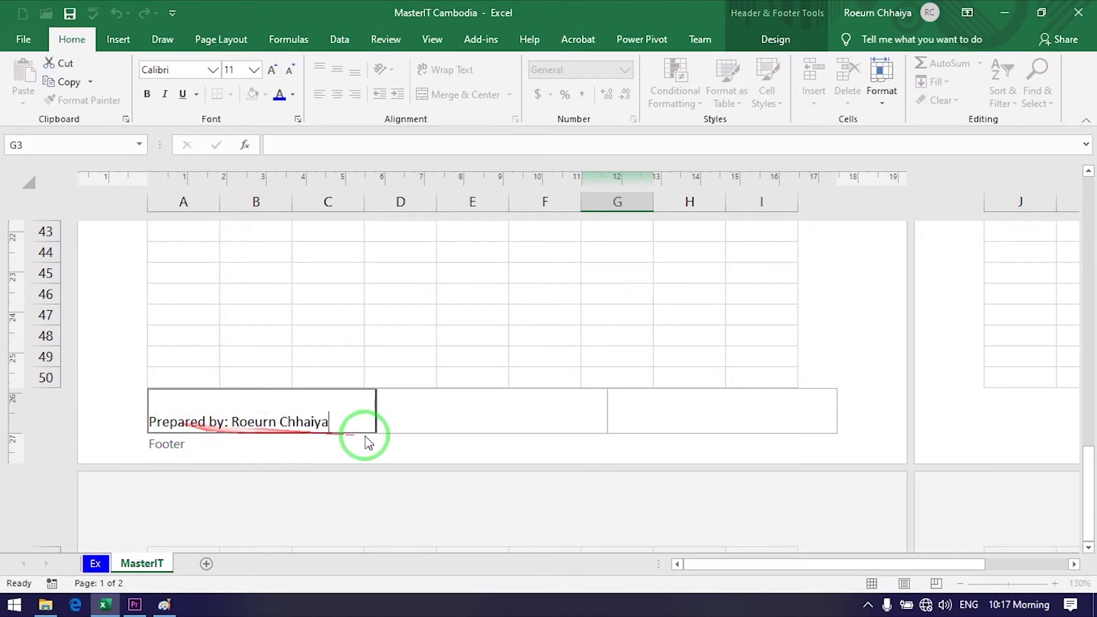
left_click(434, 412)
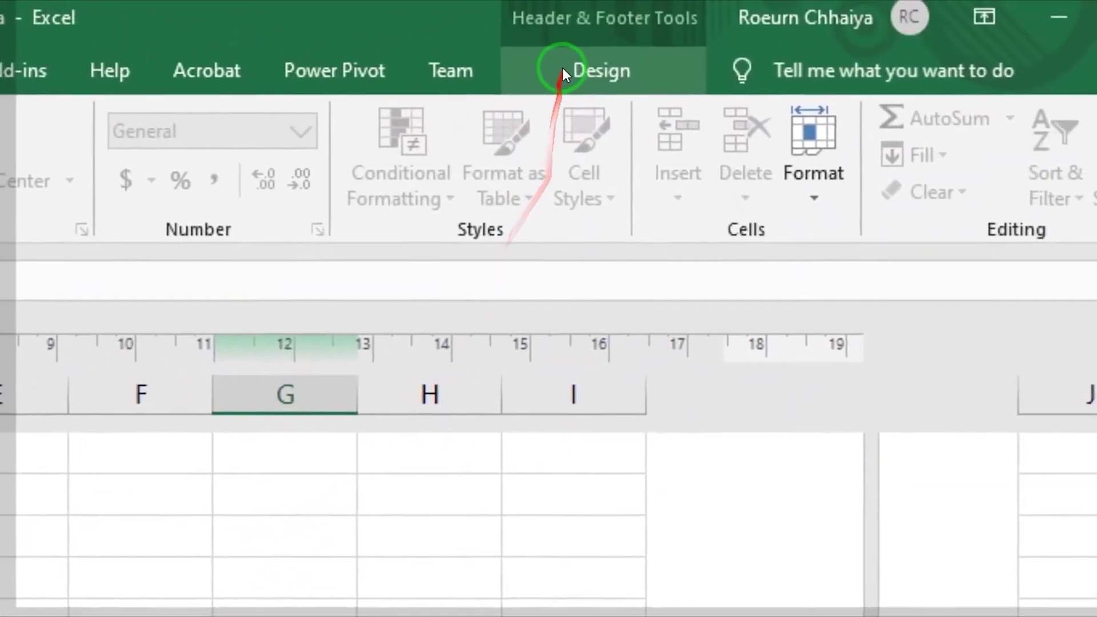
left_click(750, 40)
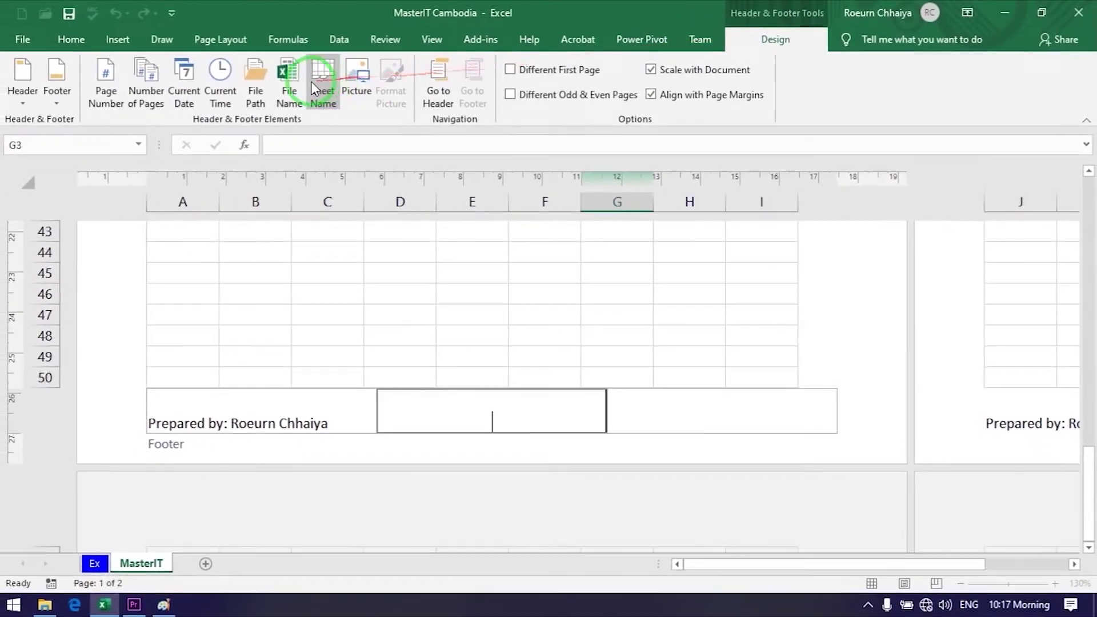
left_click(106, 83)
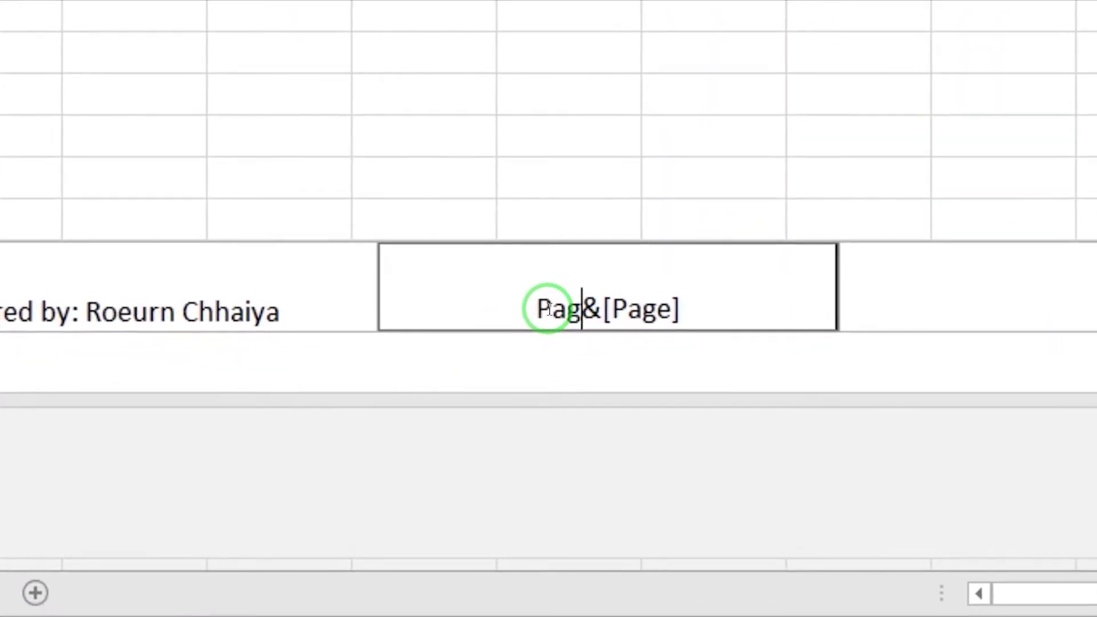
type("e")
left_click(657, 229)
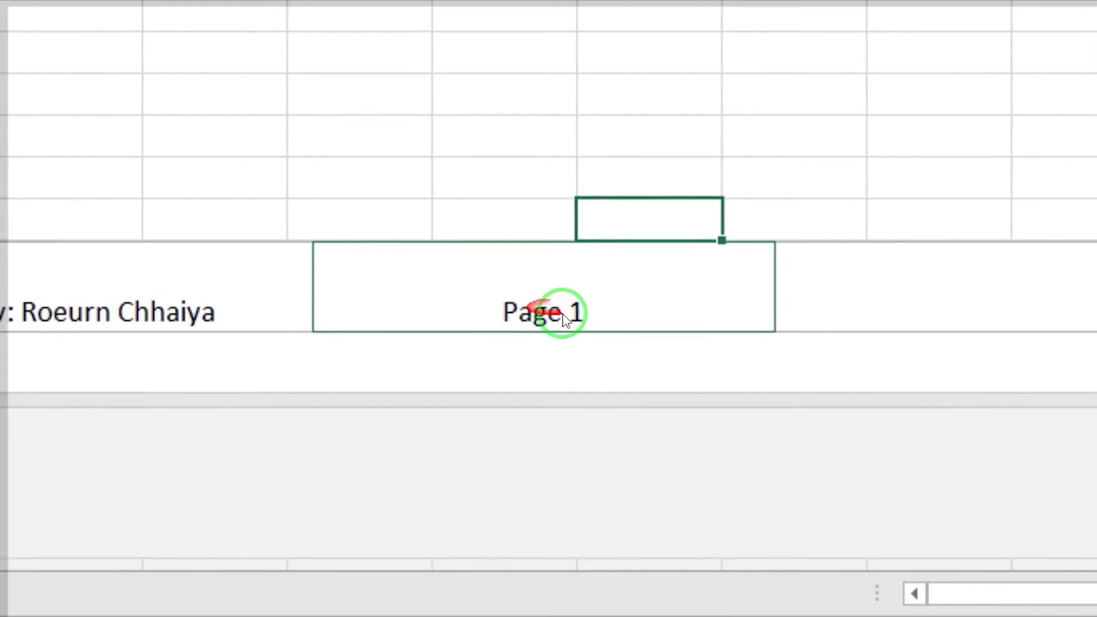
left_click(553, 308)
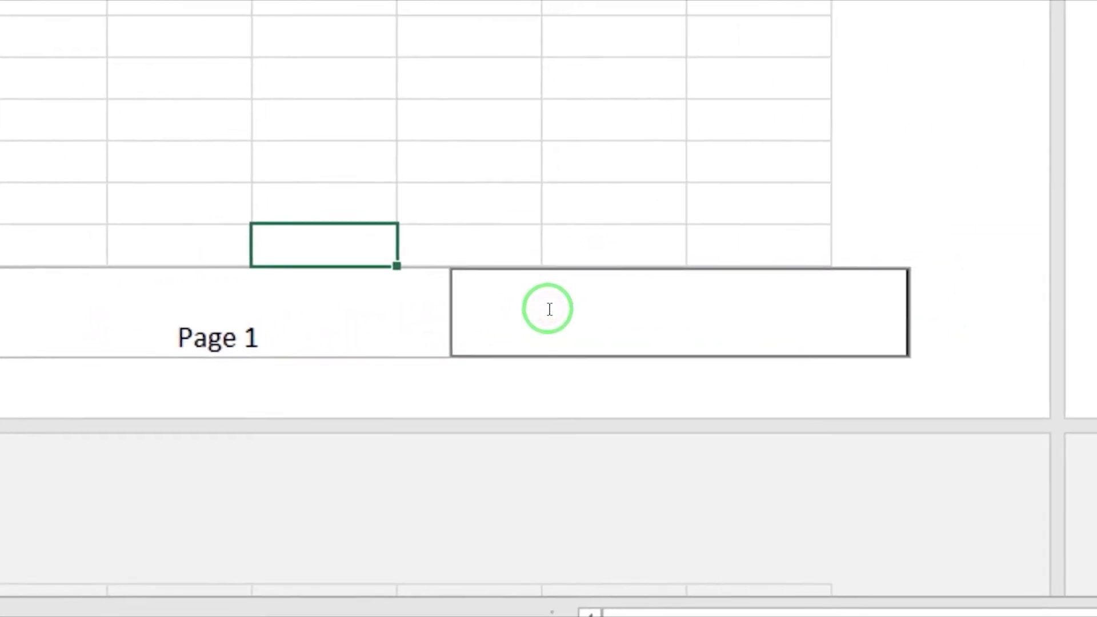
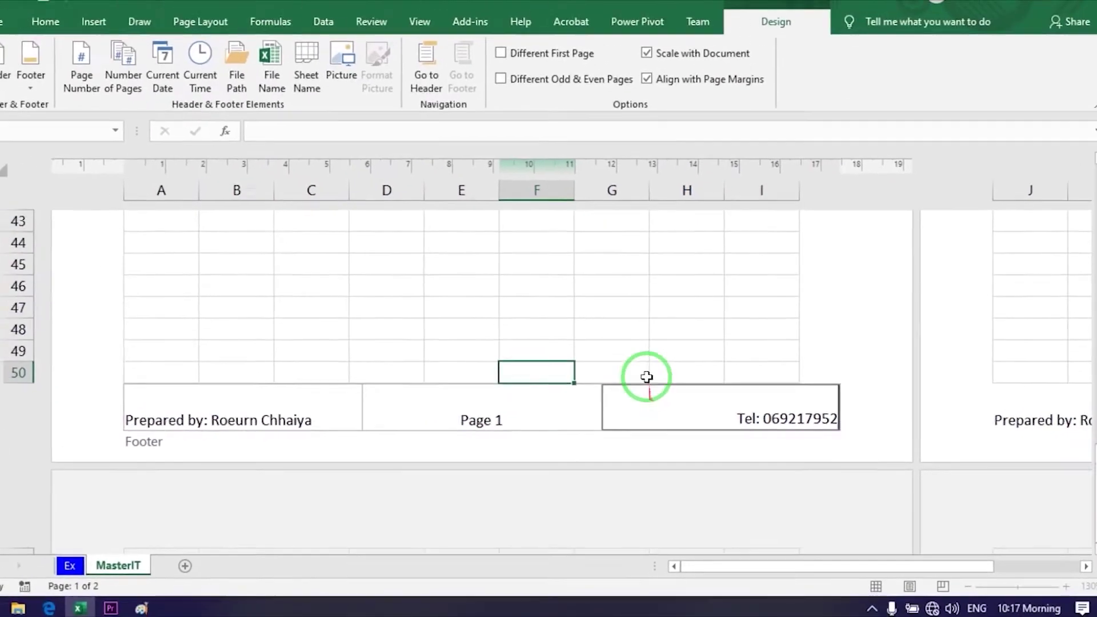
Finish the footer text and compare it with the Ex sheet's footer
left_click(617, 335)
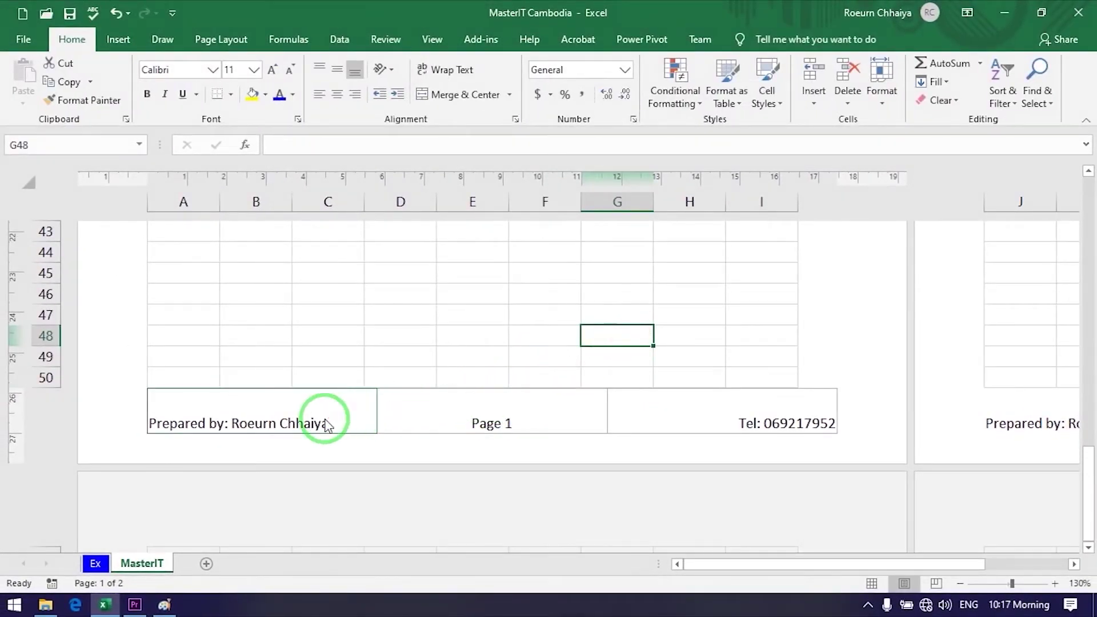
left_click(97, 563)
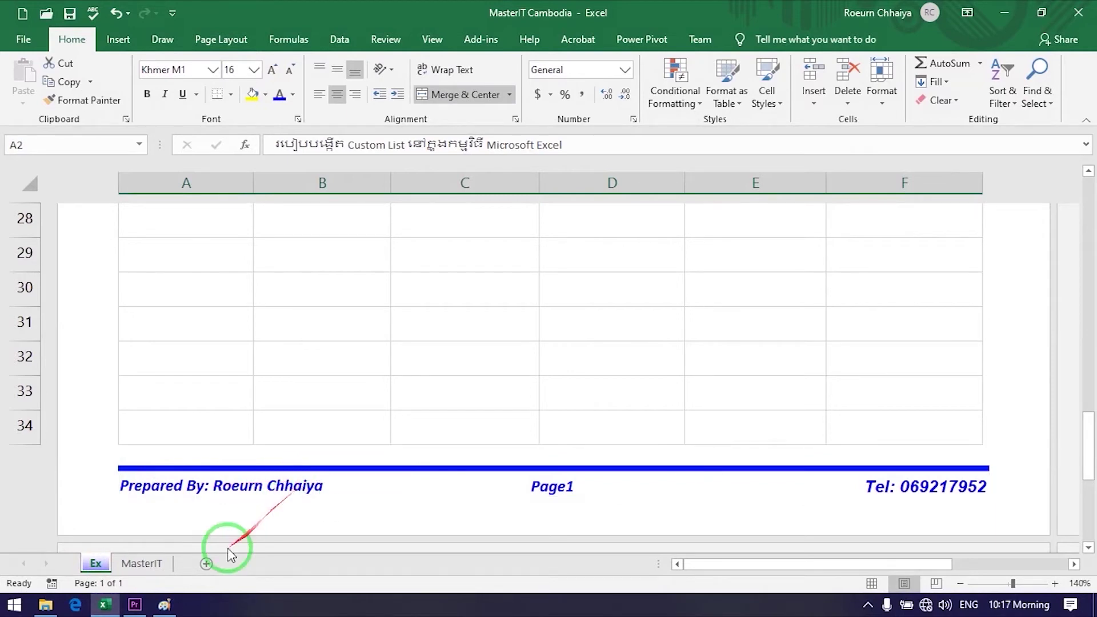
left_click(162, 565)
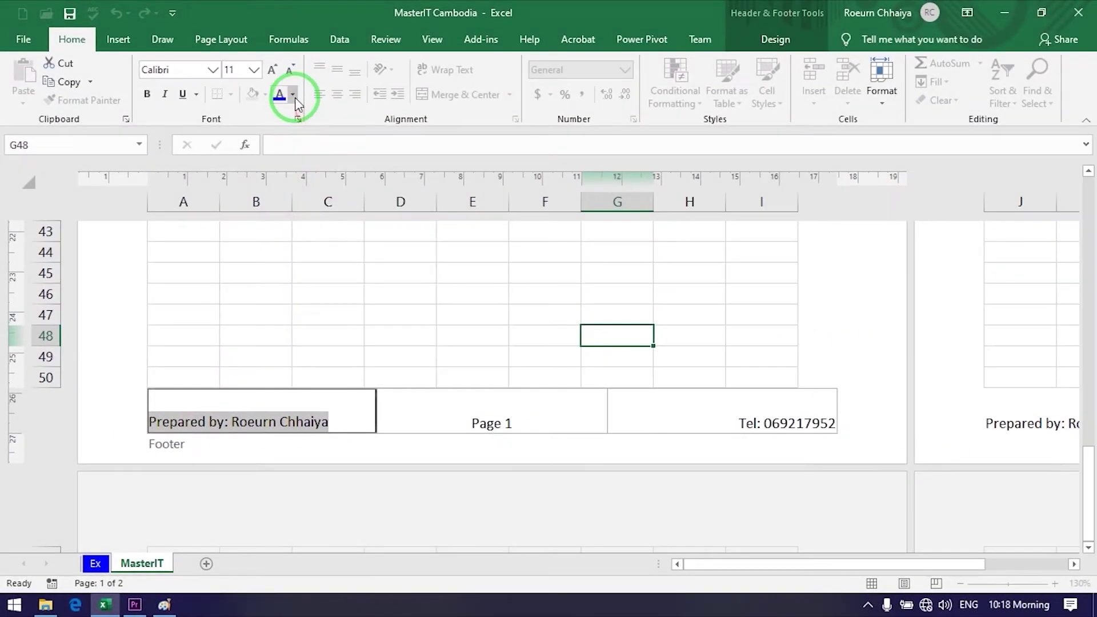
Make the author, page-number and phone footer sections bold, italic and blue
left_click(293, 95)
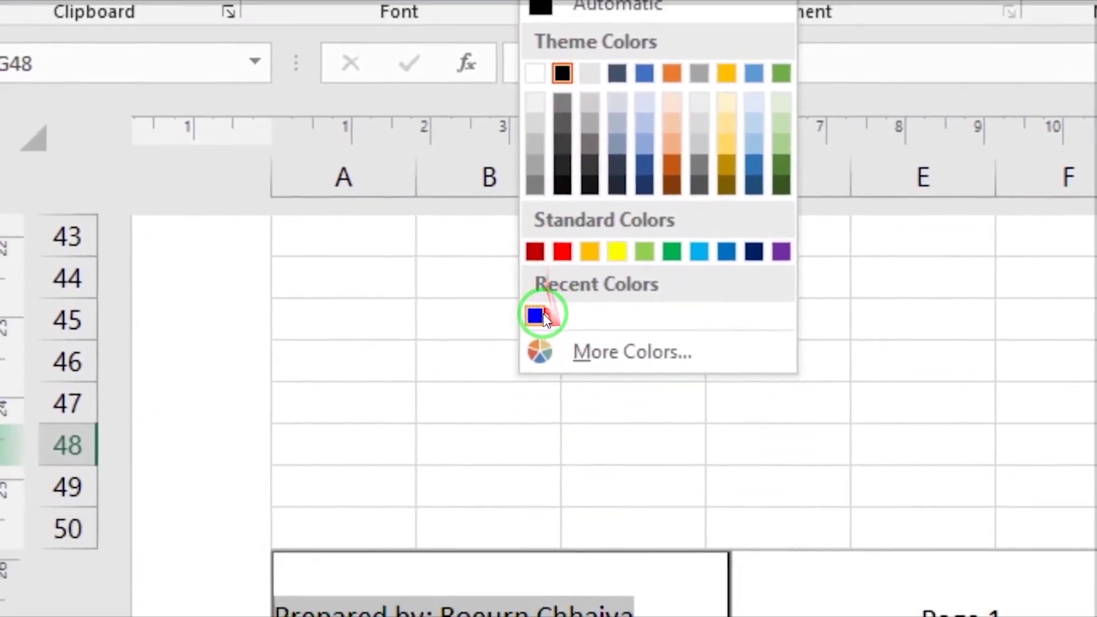
left_click(535, 316)
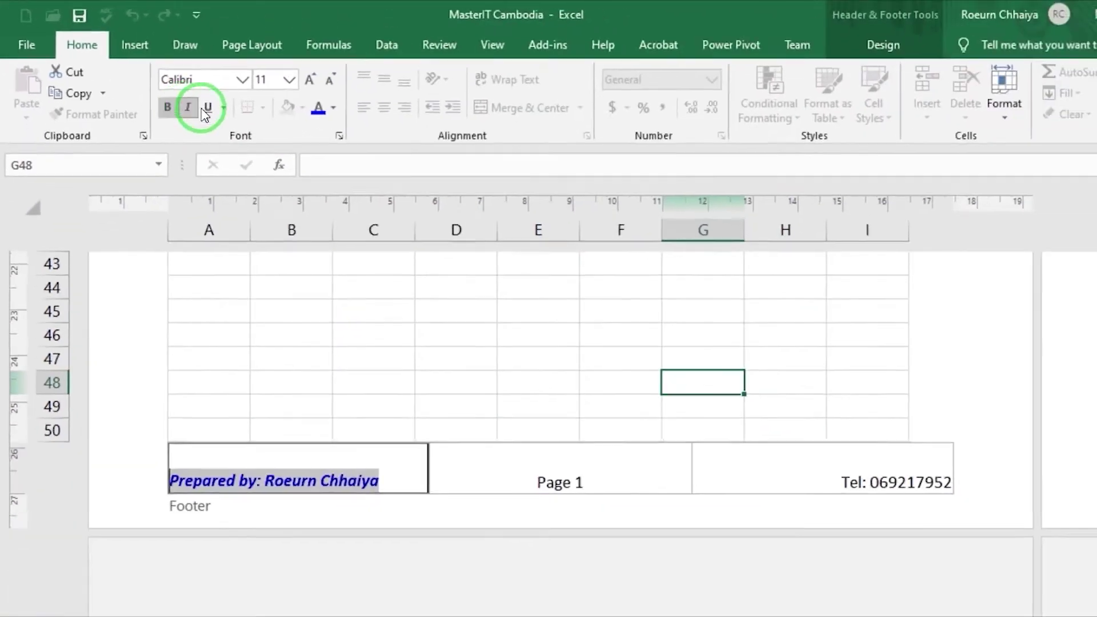
left_click(488, 422)
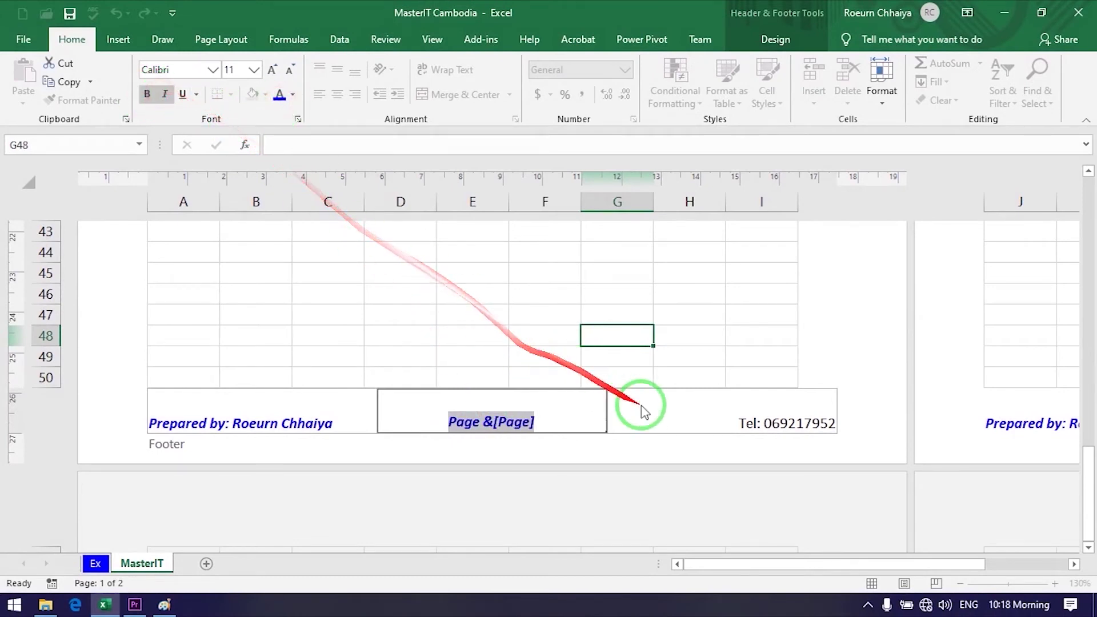
left_click(731, 429)
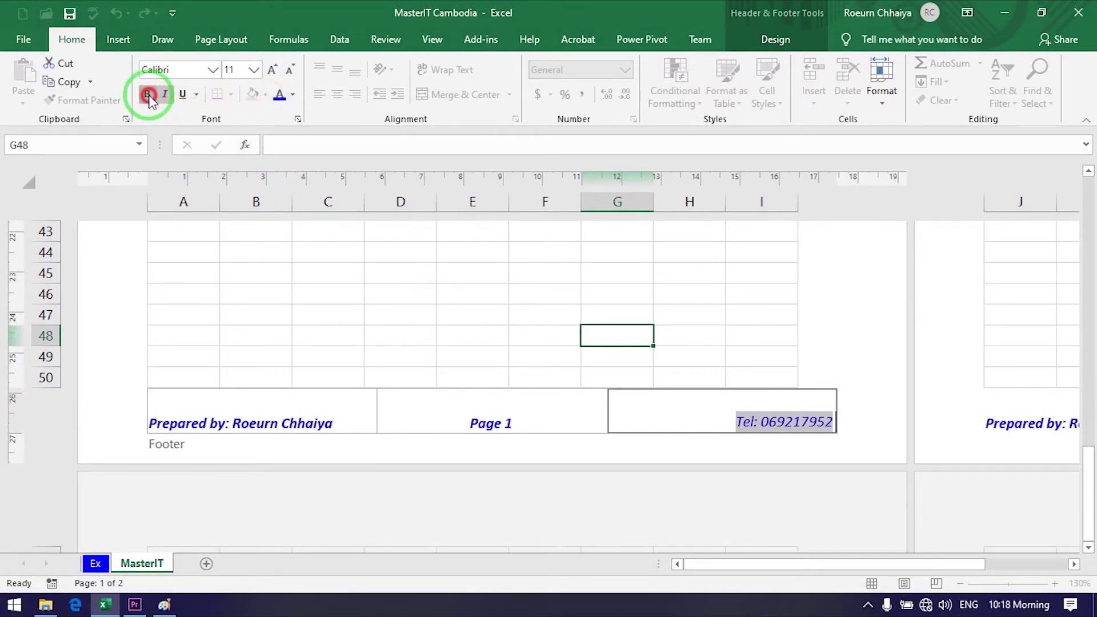
left_click(434, 414)
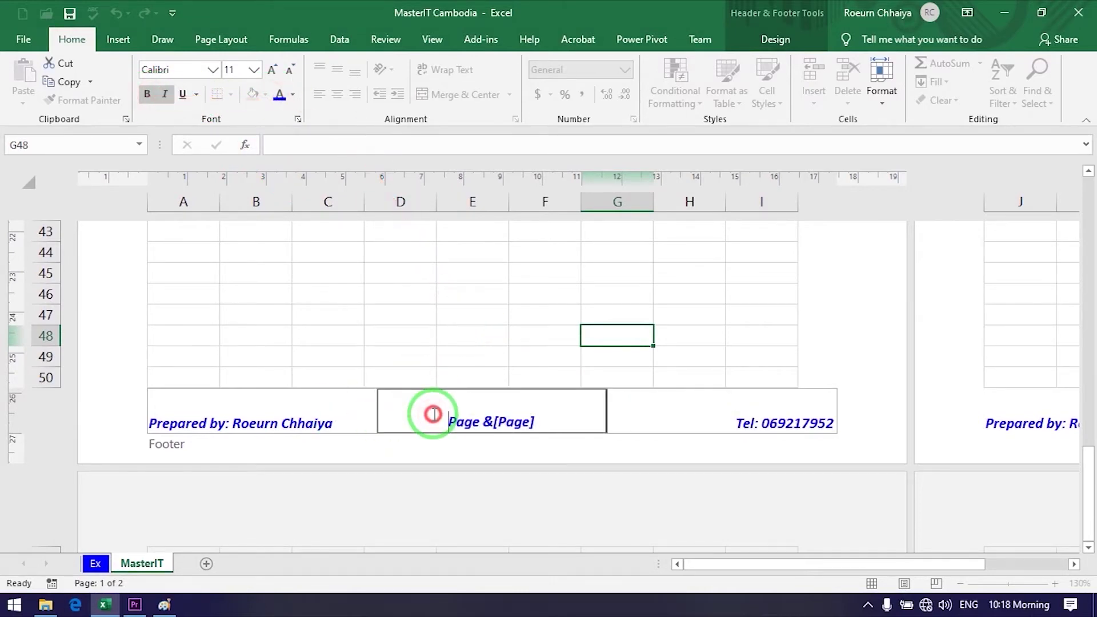
left_click(96, 563)
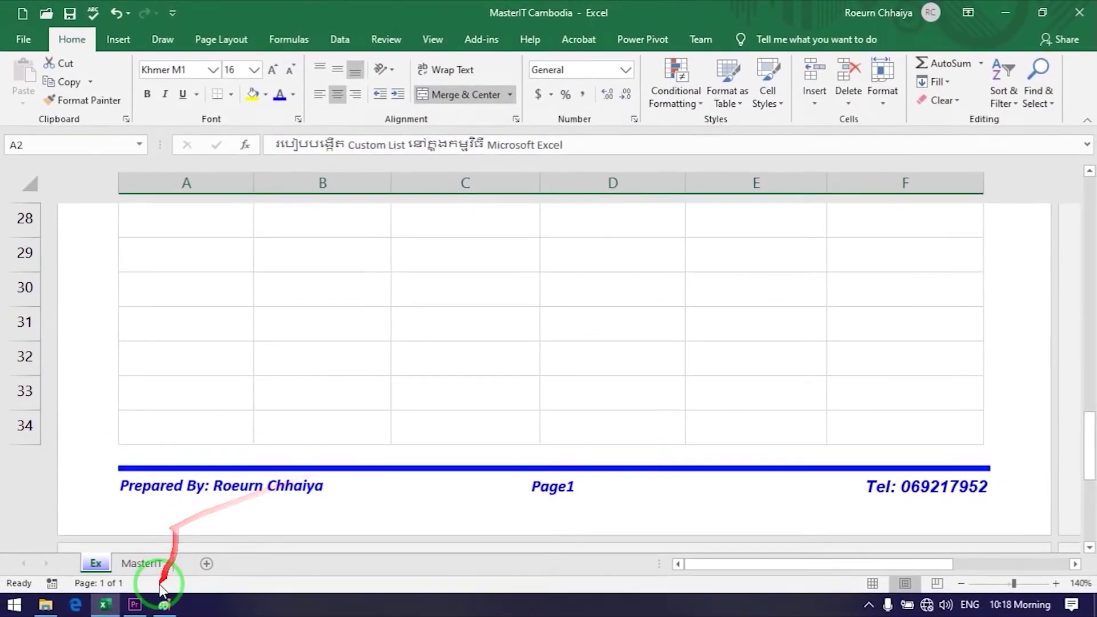
Review the MasterIT sheet's finished header and footer, then bring the Paint picture forward
left_click(162, 604)
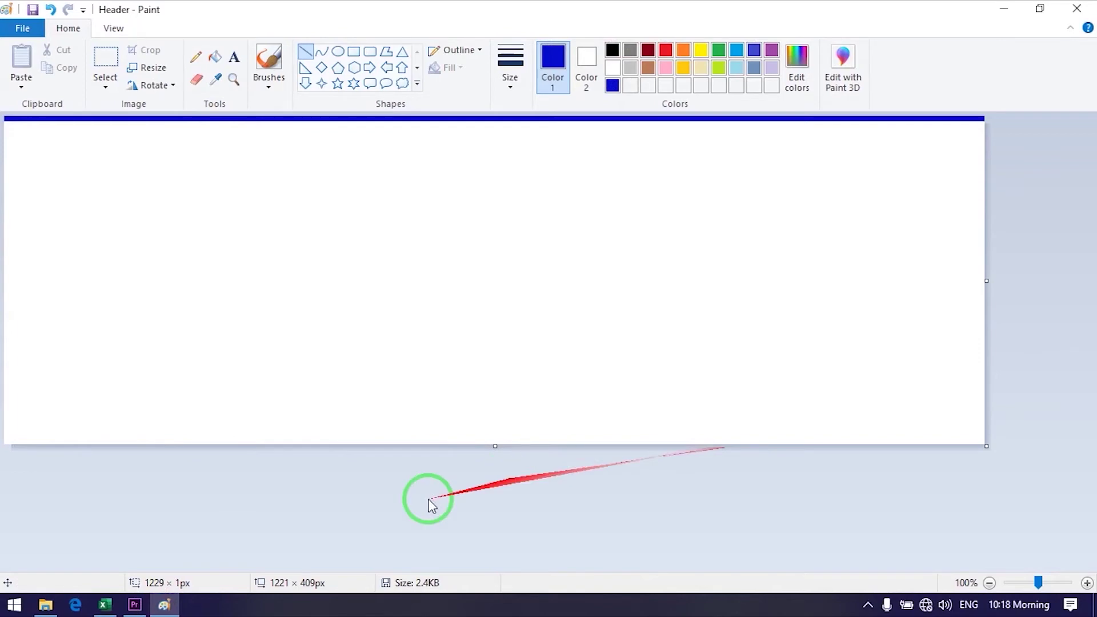
left_click(111, 610)
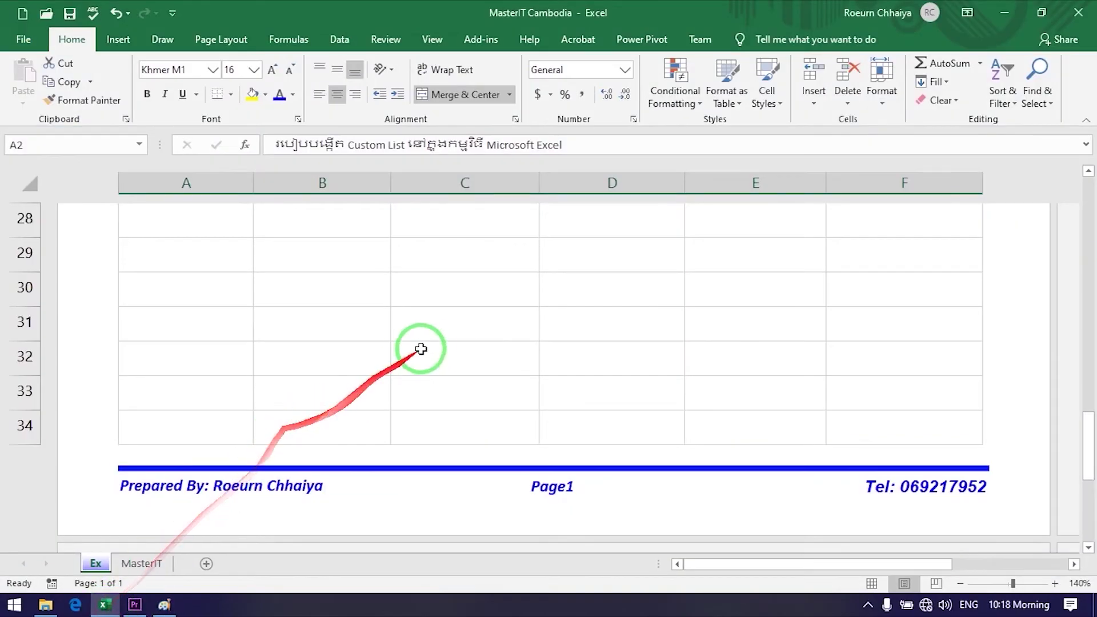
left_click(142, 562)
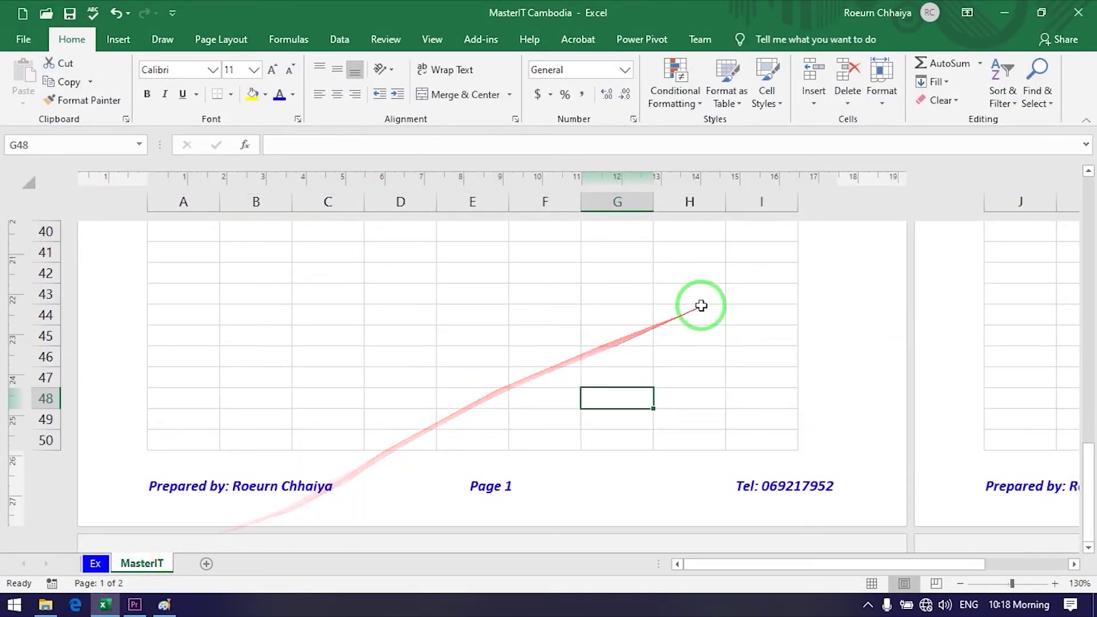
scroll(668, 306, "up", 7)
scroll(645, 304, "up", 5)
scroll(645, 305, "up", 3)
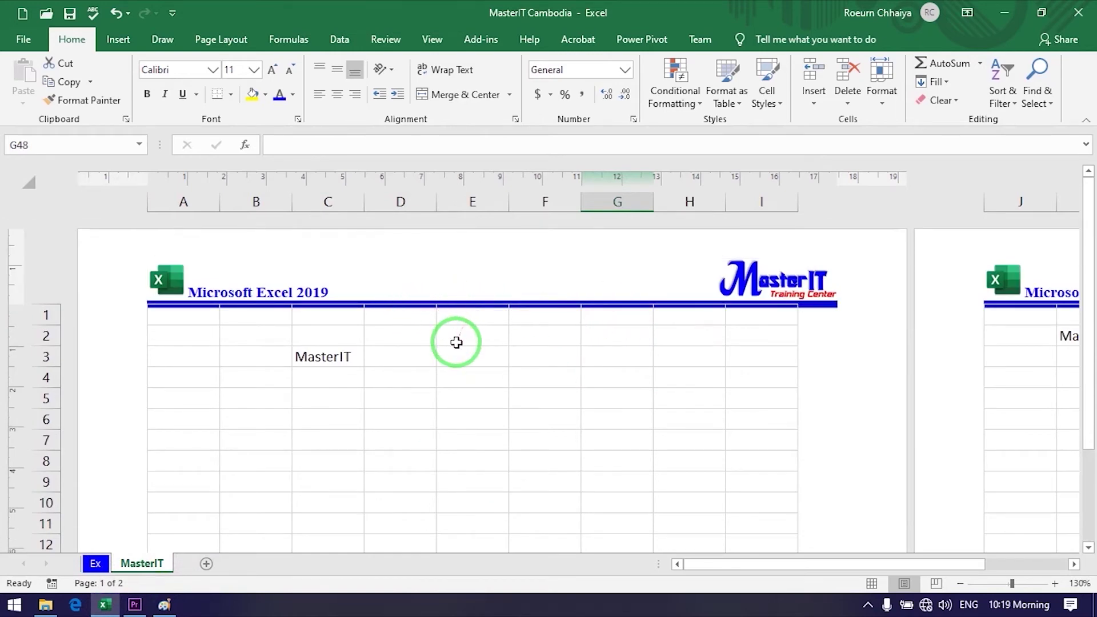
scroll(441, 363, "down", 3)
scroll(438, 367, "down", 3)
scroll(434, 387, "down", 3)
scroll(423, 399, "down", 3)
scroll(422, 404, "down", 3)
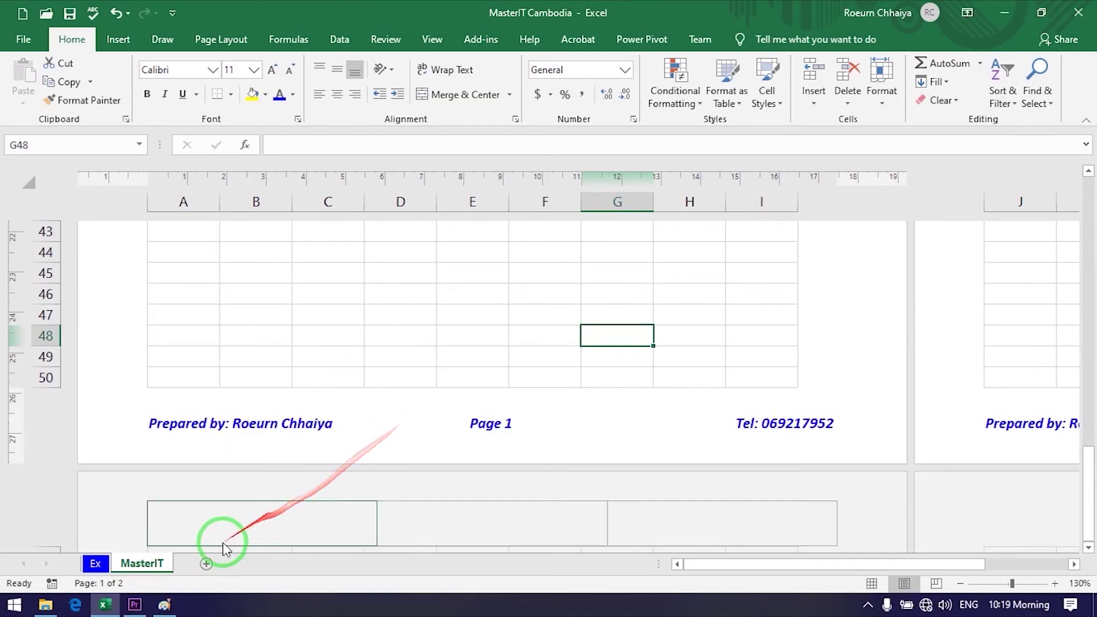
left_click(165, 604)
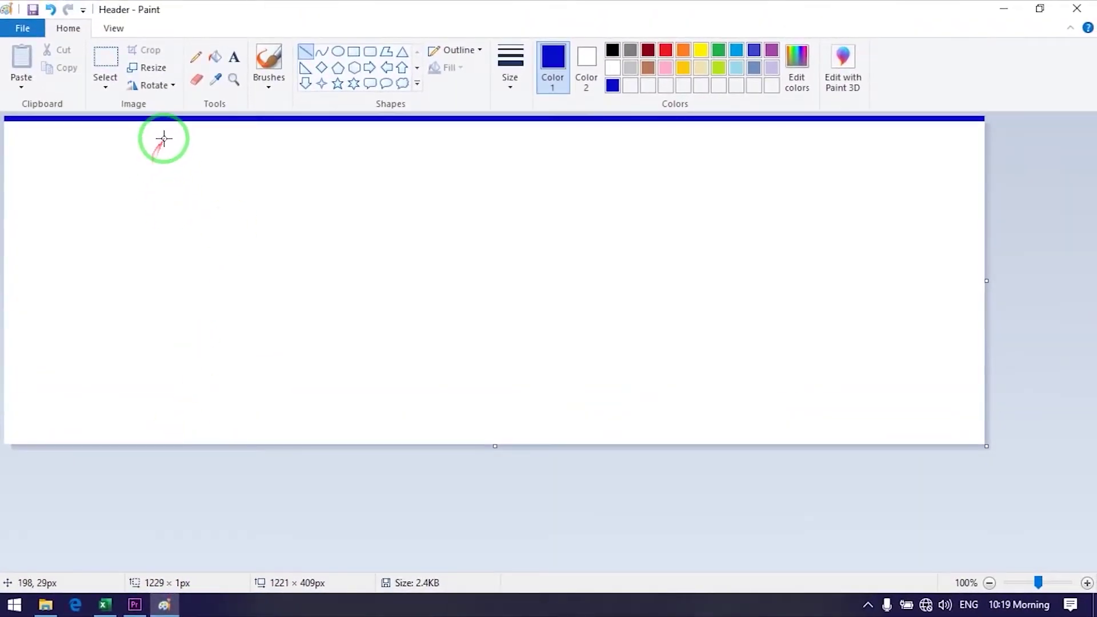
Move the thick blue line in Paint from the top to the picture's bottom edge
key("ctrl+z")
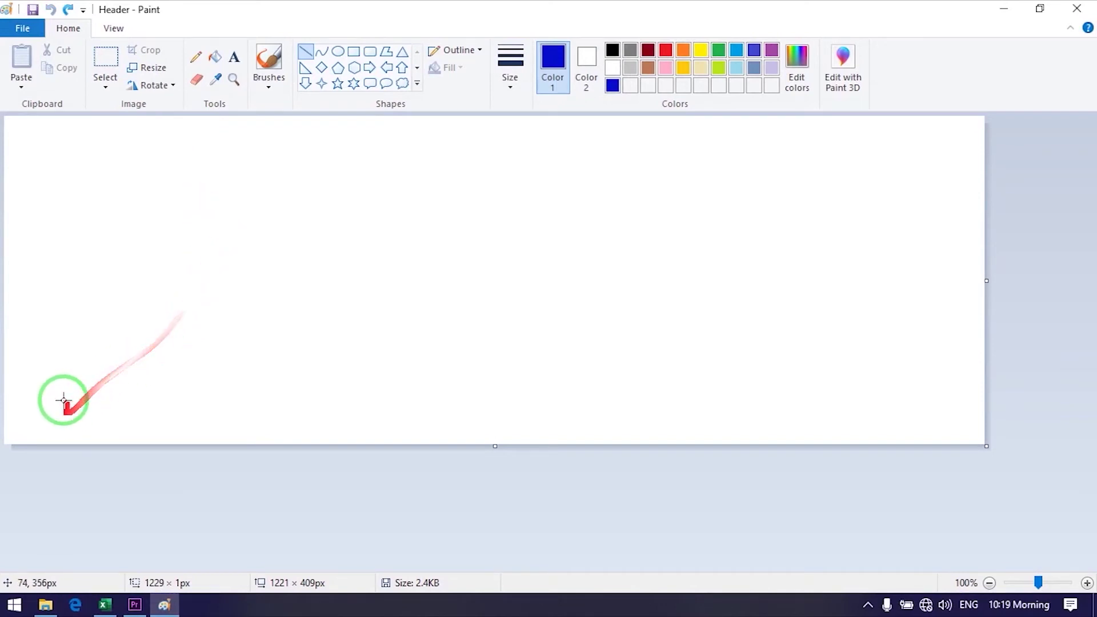
left_click(308, 55)
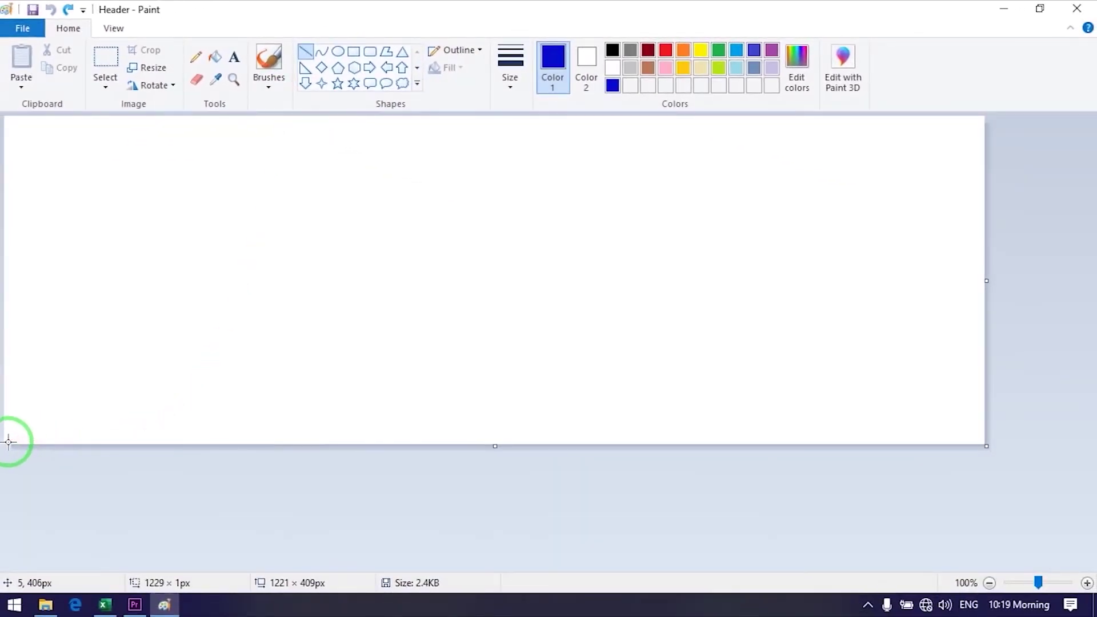
left_click_drag(9, 441, 982, 413)
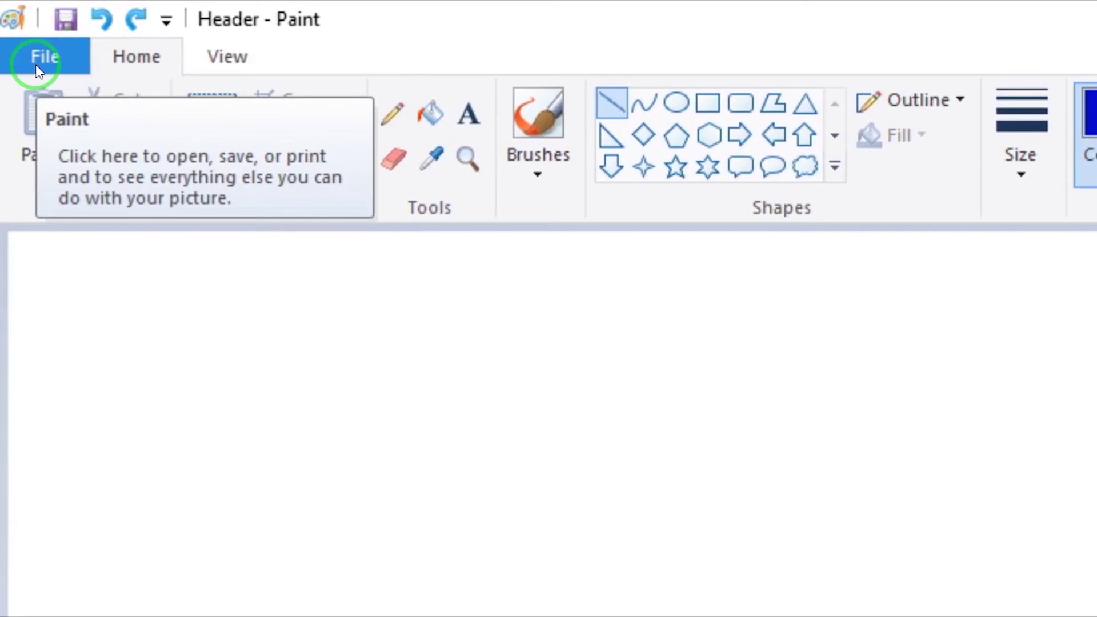
Save the line image as a PNG named Footer on the Desktop and return to Excel
left_click(39, 60)
mouse_move(55, 173)
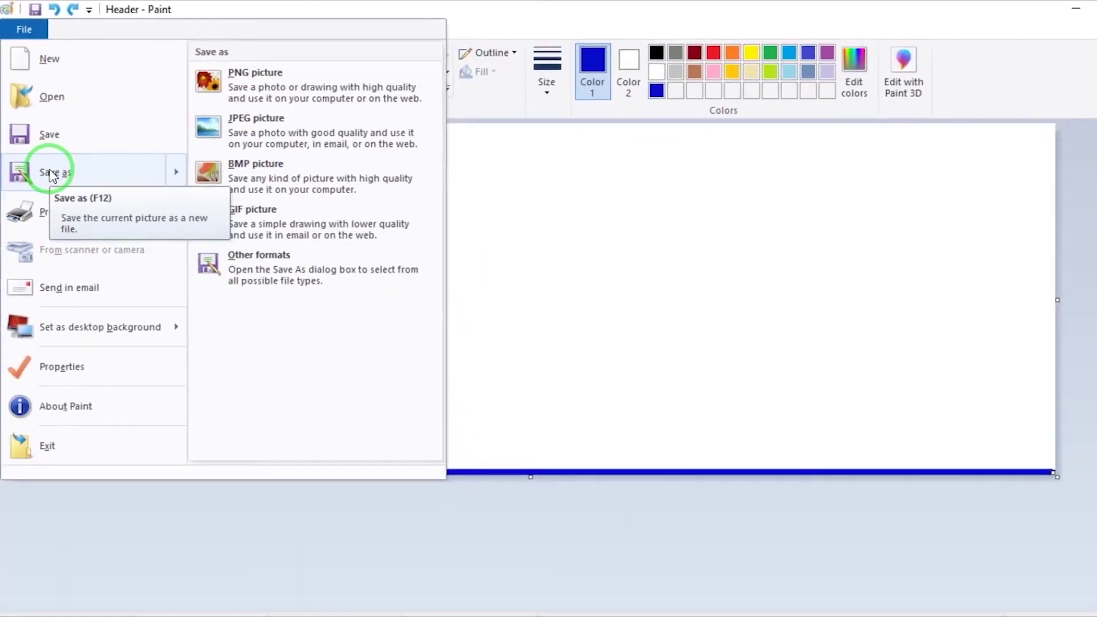
left_click(48, 164)
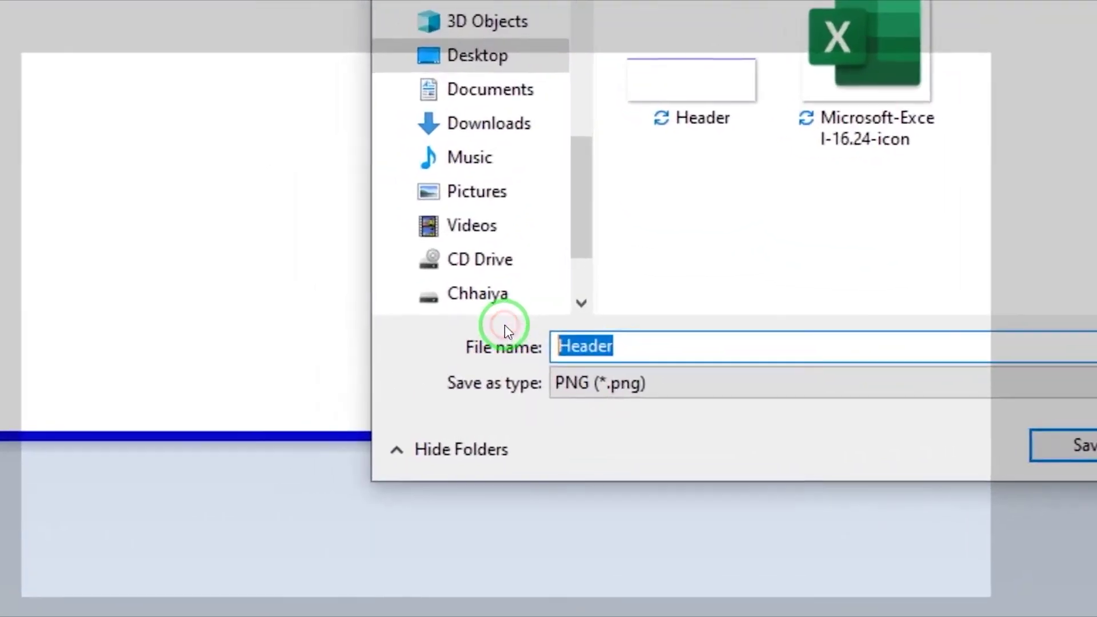
type("Footer")
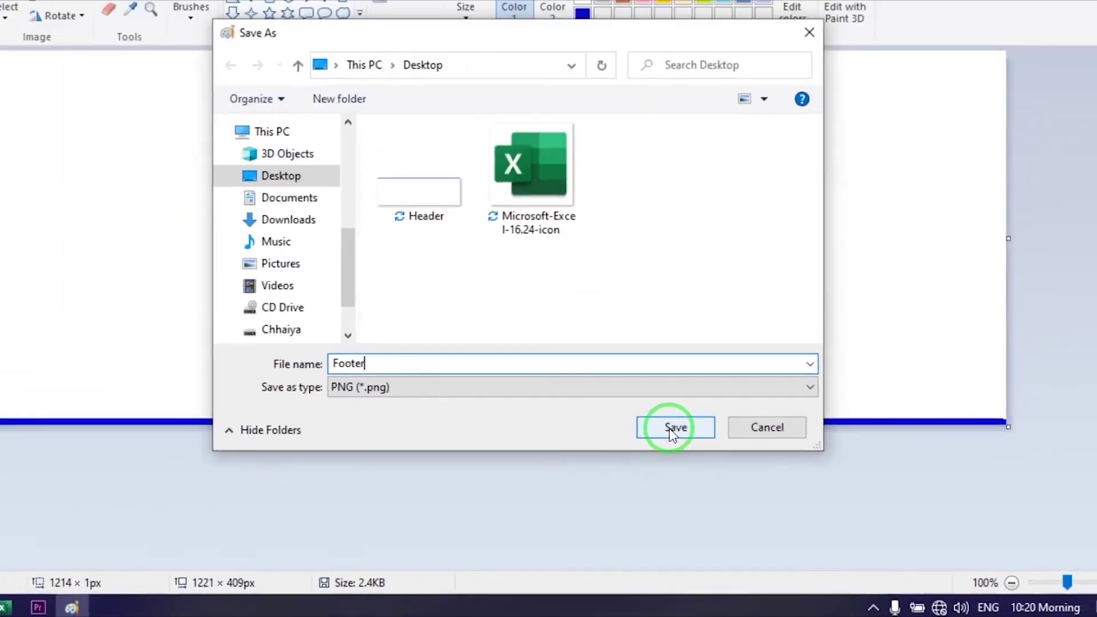
left_click(721, 347)
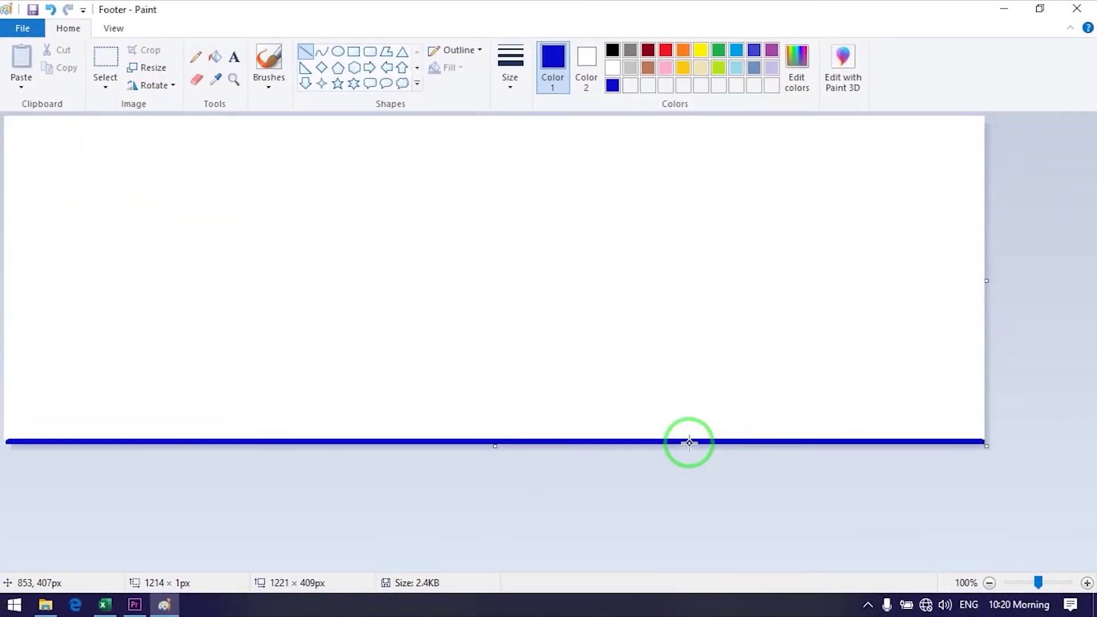
left_click(104, 604)
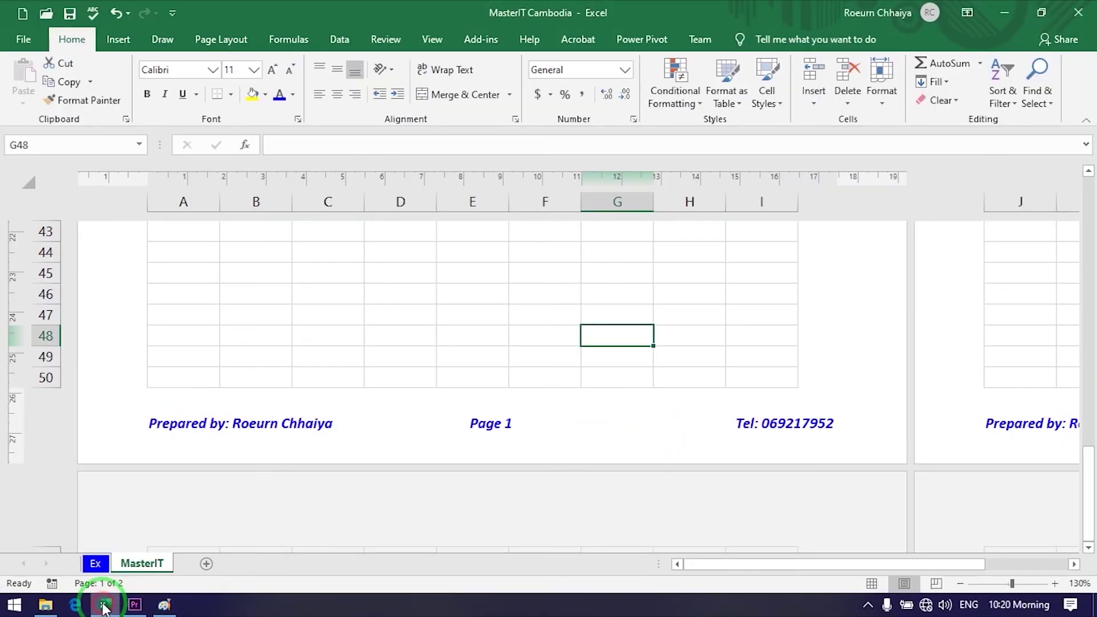
Insert the Desktop Footer picture on the empty line above Page &[Page] in the centre footer
left_click(448, 416)
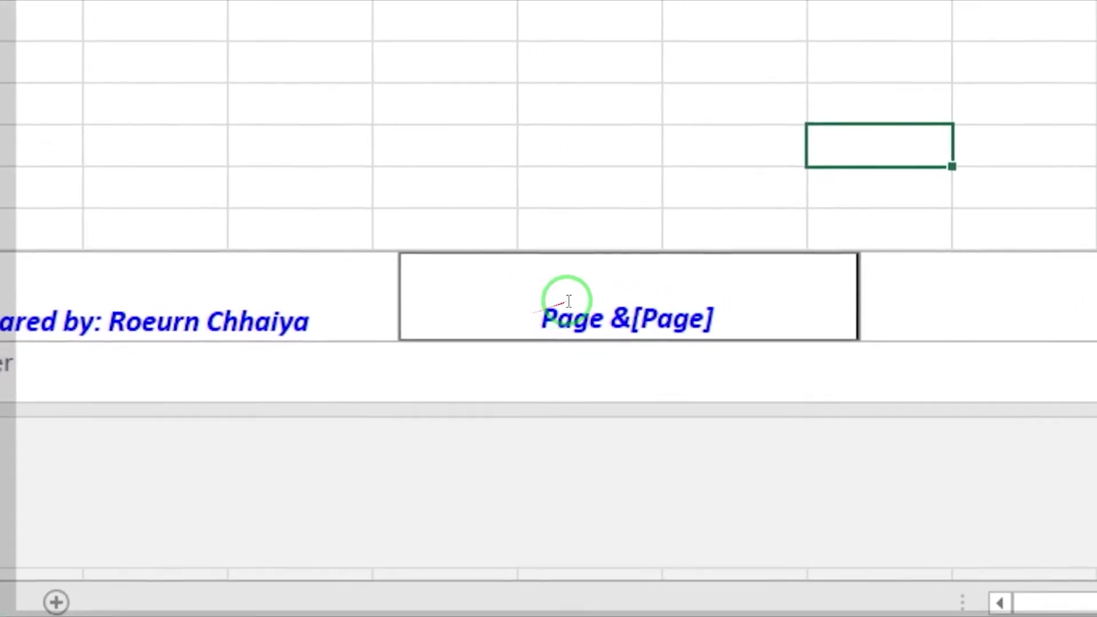
left_click(554, 308)
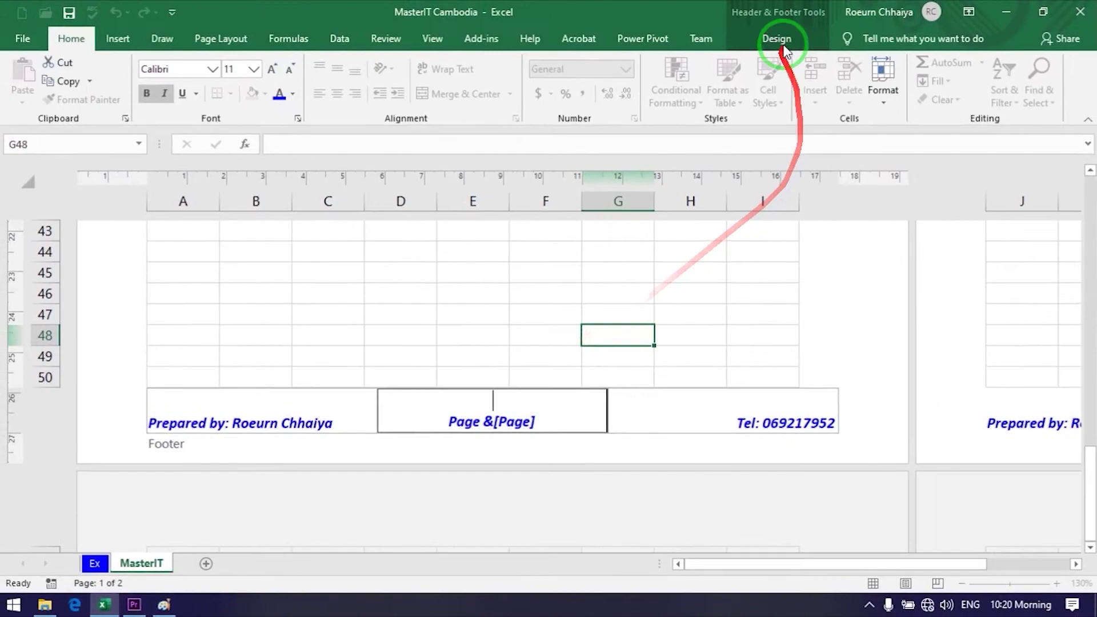
left_click(777, 39)
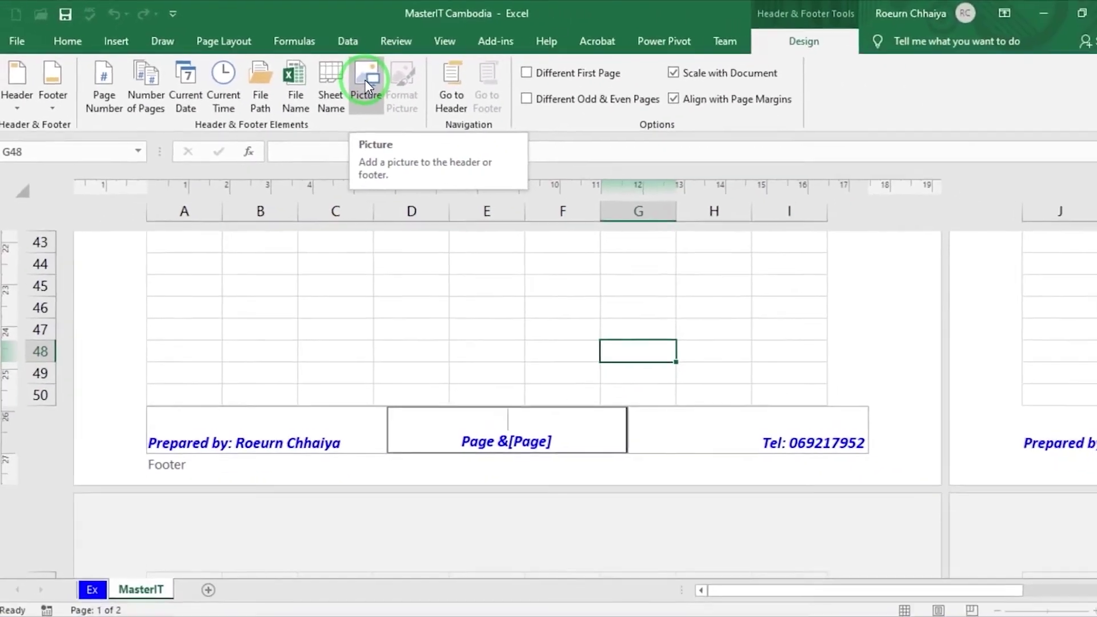
left_click(357, 80)
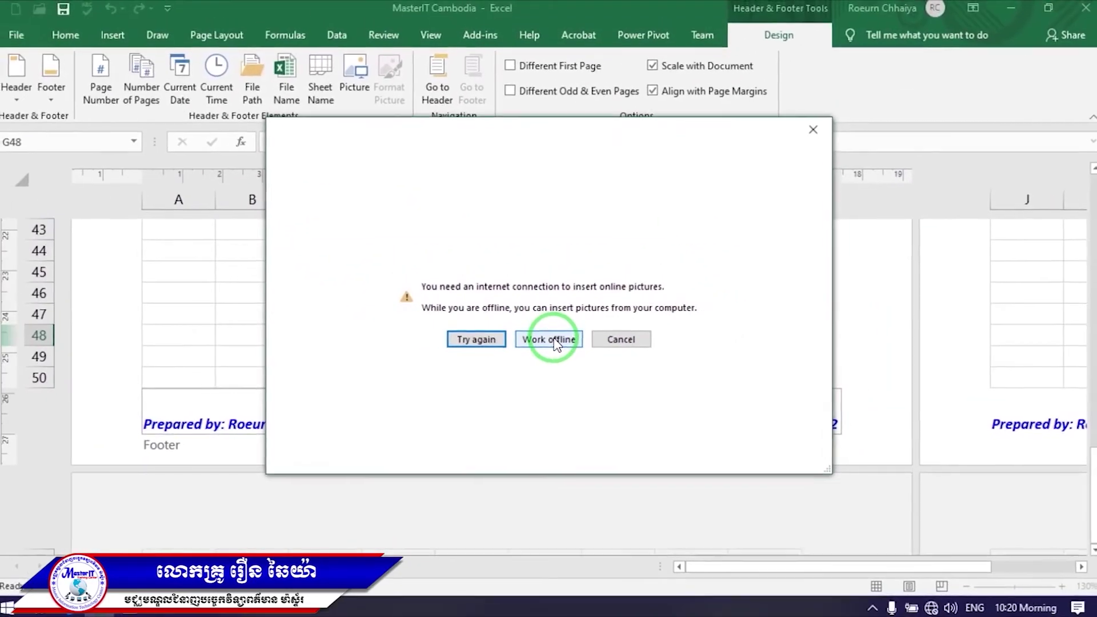
left_click(549, 340)
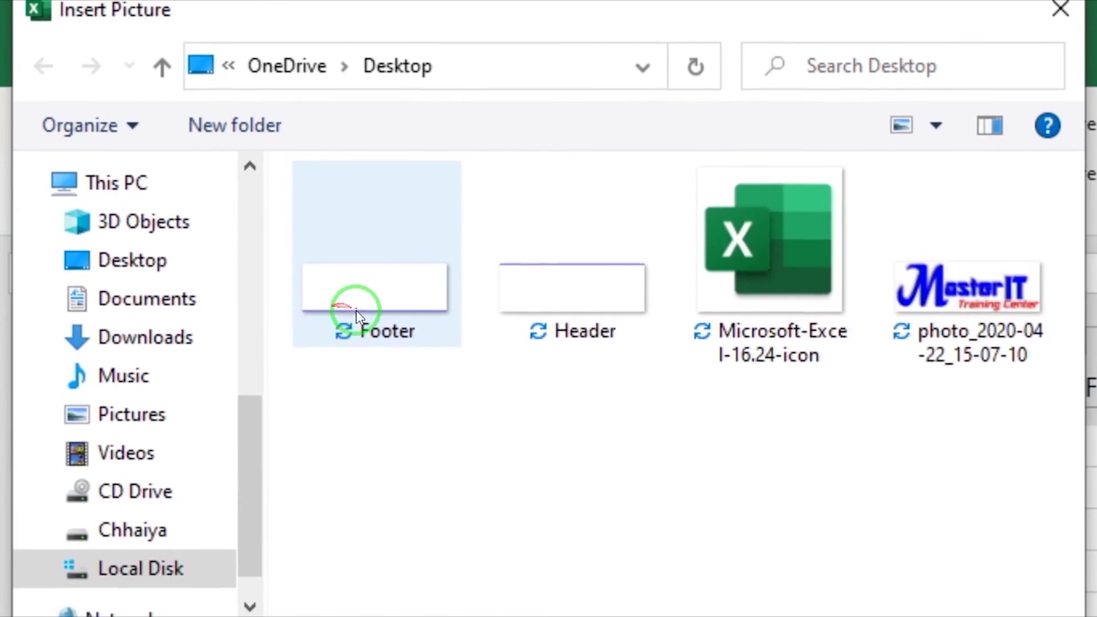
left_click(362, 308)
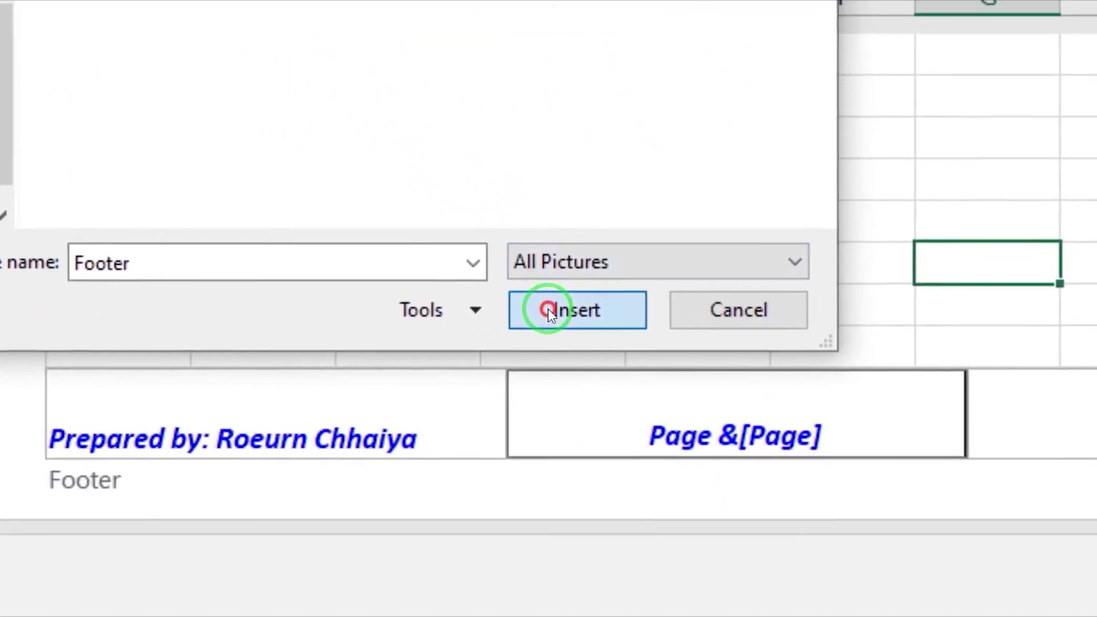
left_click(547, 308)
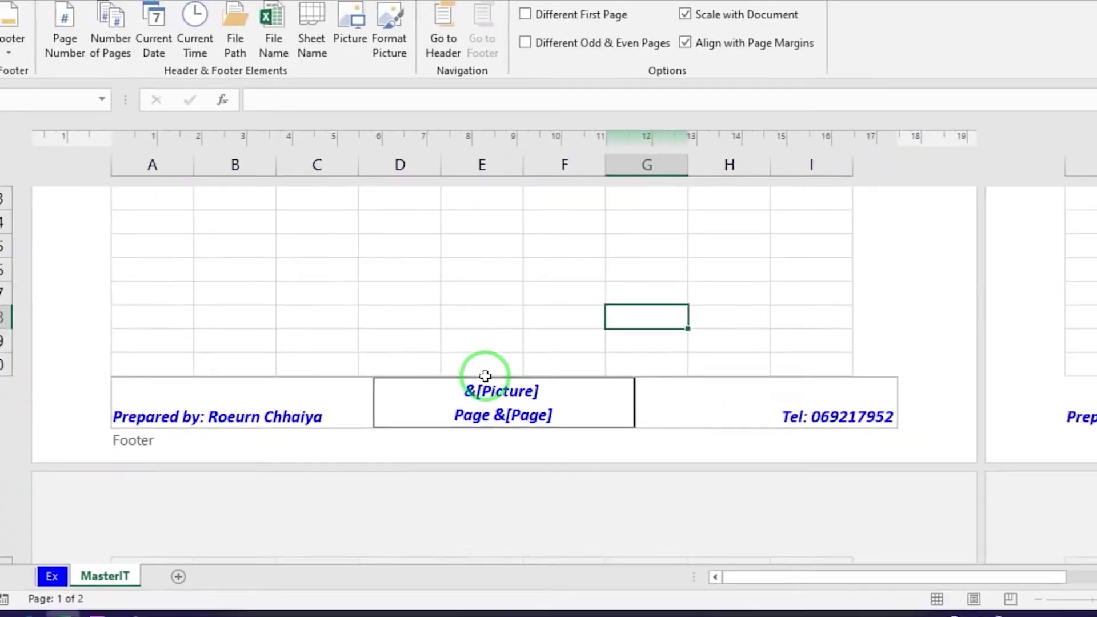
left_click(468, 345)
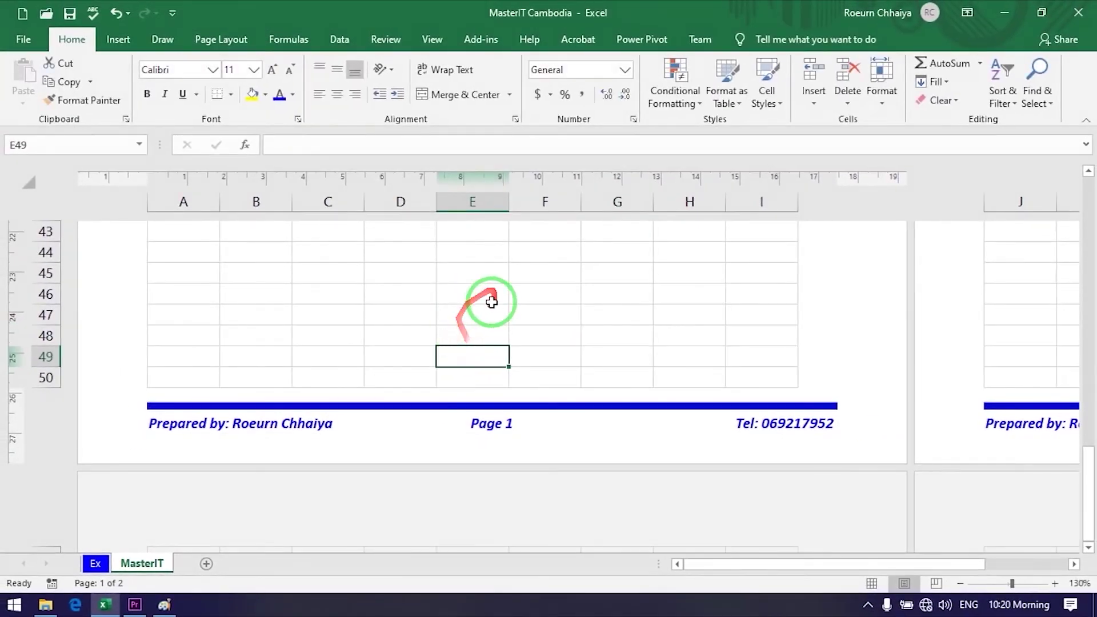
Open the Format Picture size settings for the centre footer picture
left_click(537, 292)
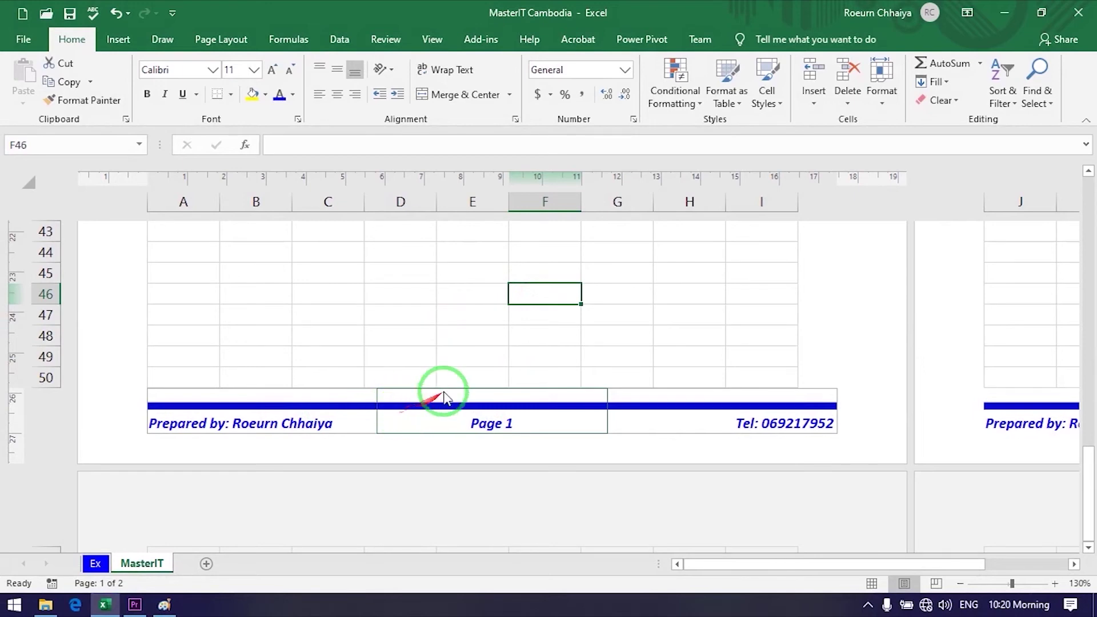
left_click(500, 401)
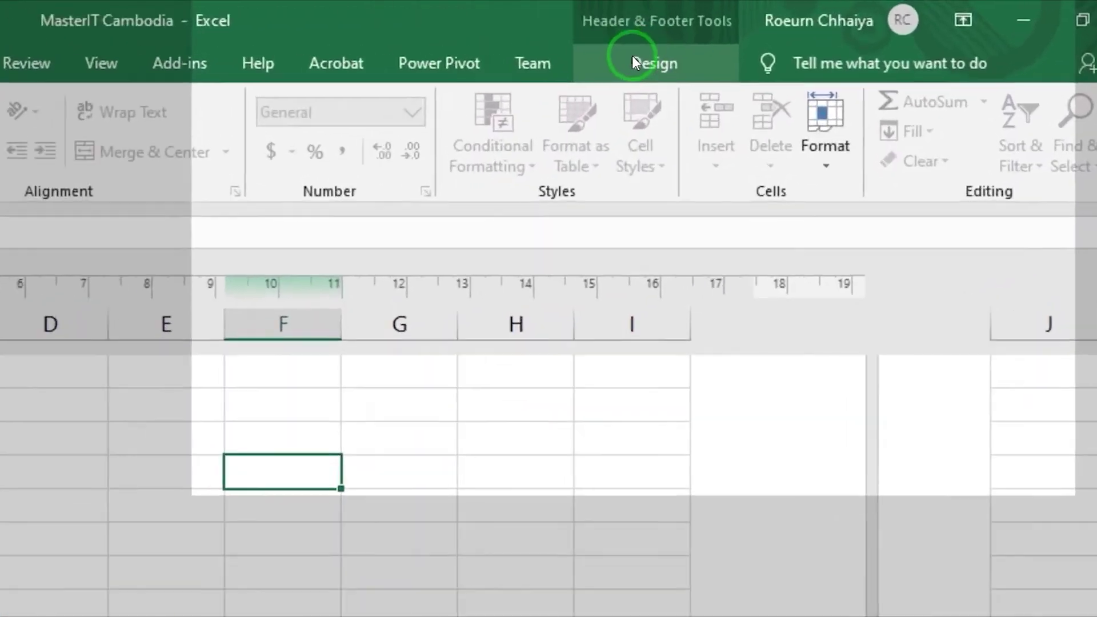
left_click(761, 39)
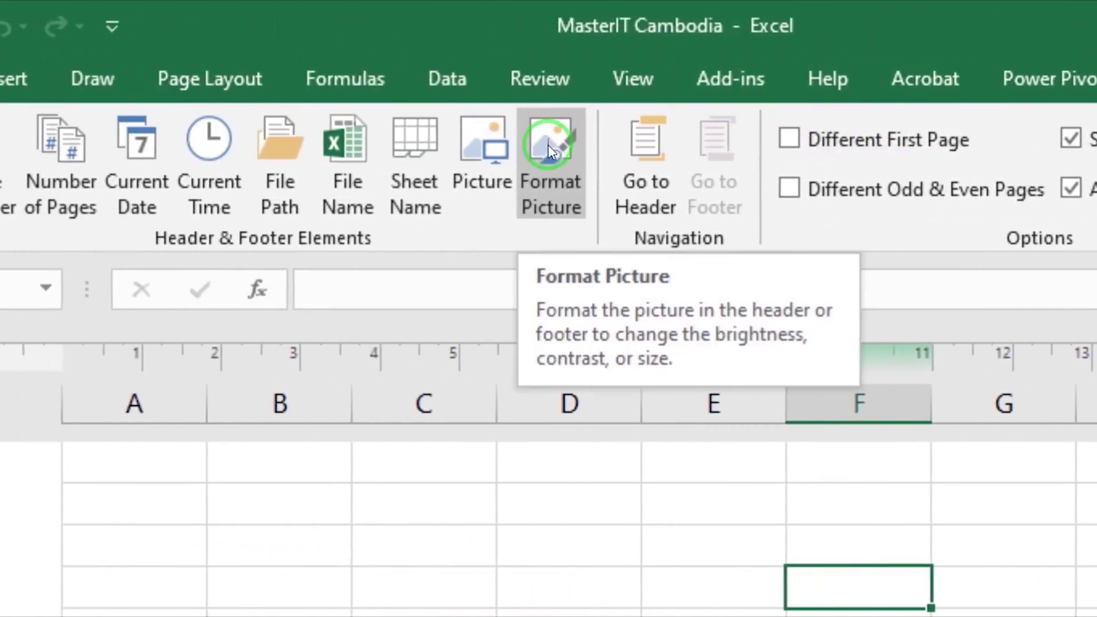
left_click(547, 150)
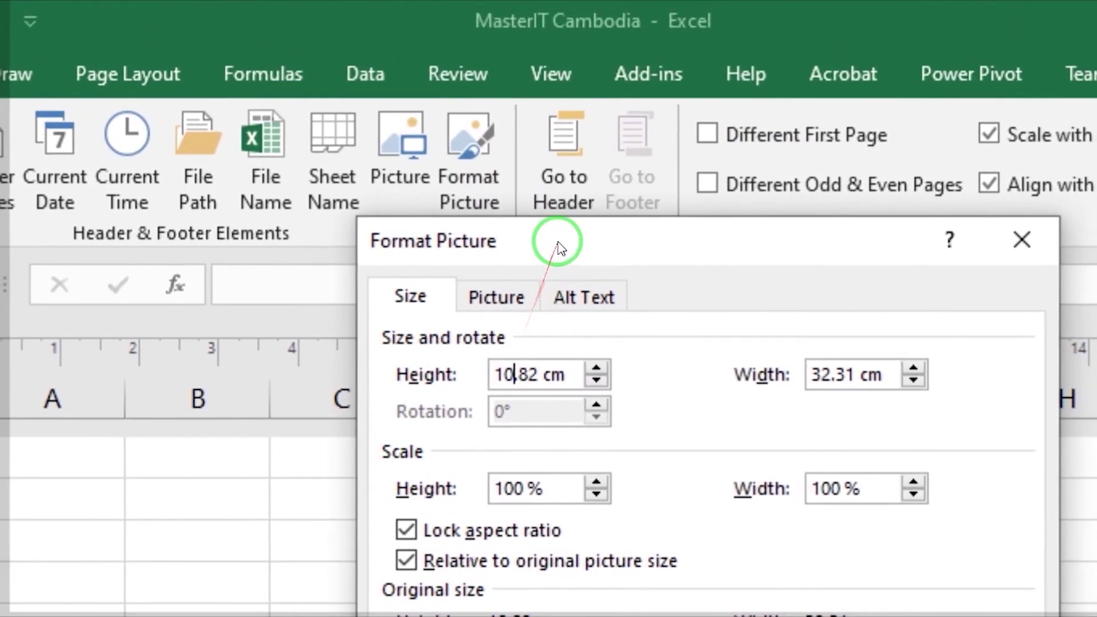
left_click_drag(558, 248, 569, 251)
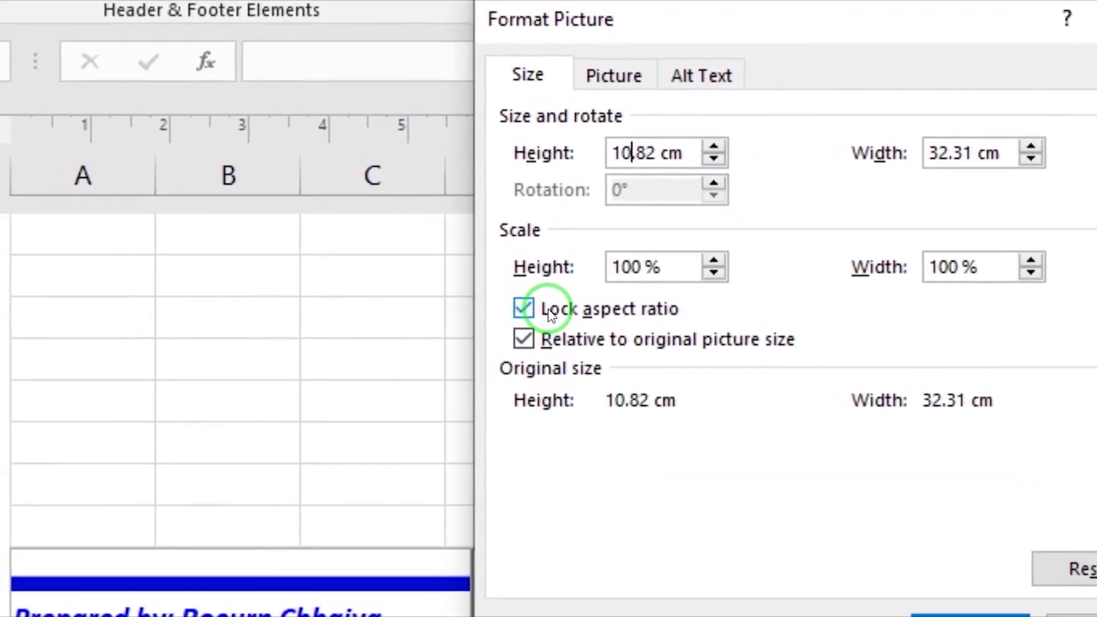
Unlock aspect ratio, clear Relative to original size, and lower the height to 7.42 cm
left_click(550, 314)
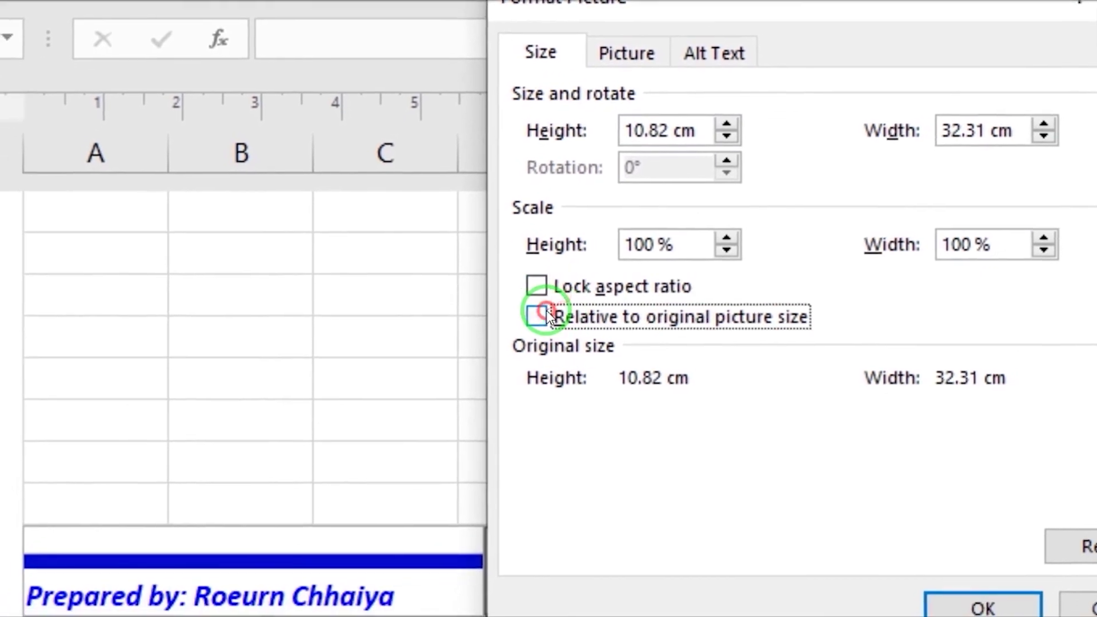
left_click(545, 339)
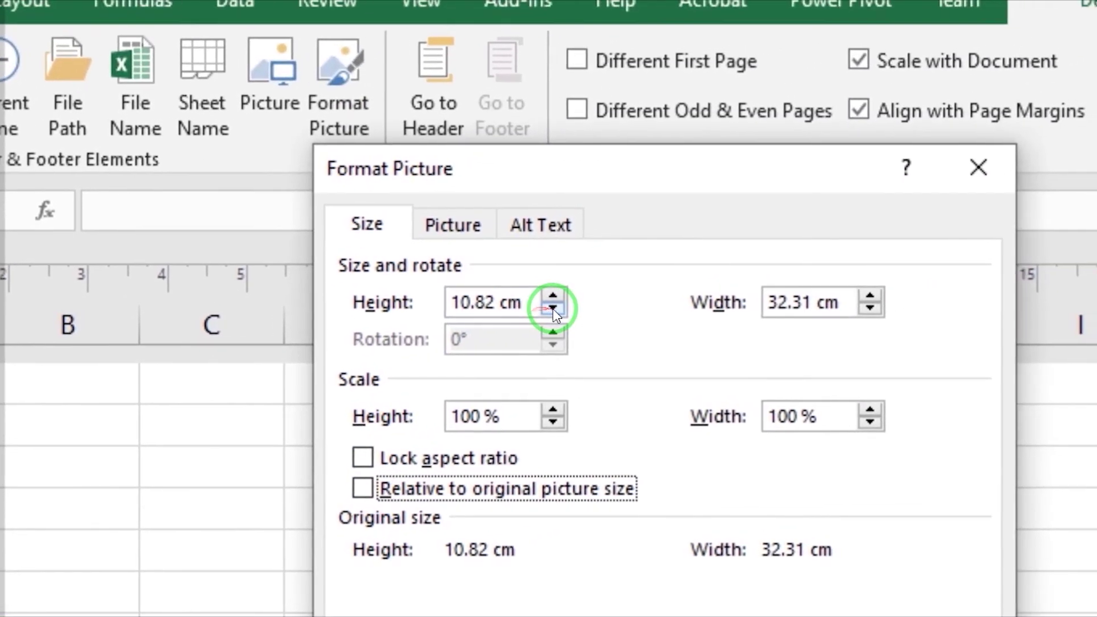
left_click(548, 305)
left_click(548, 305)
left_click(548, 305)
left_click(549, 306)
left_click(547, 308)
left_click(547, 308)
triple_click(547, 308)
triple_click(547, 308)
double_click(547, 309)
triple_click(547, 308)
triple_click(547, 308)
double_click(547, 308)
double_click(547, 309)
triple_click(547, 309)
triple_click(547, 309)
triple_click(547, 309)
left_click(547, 308)
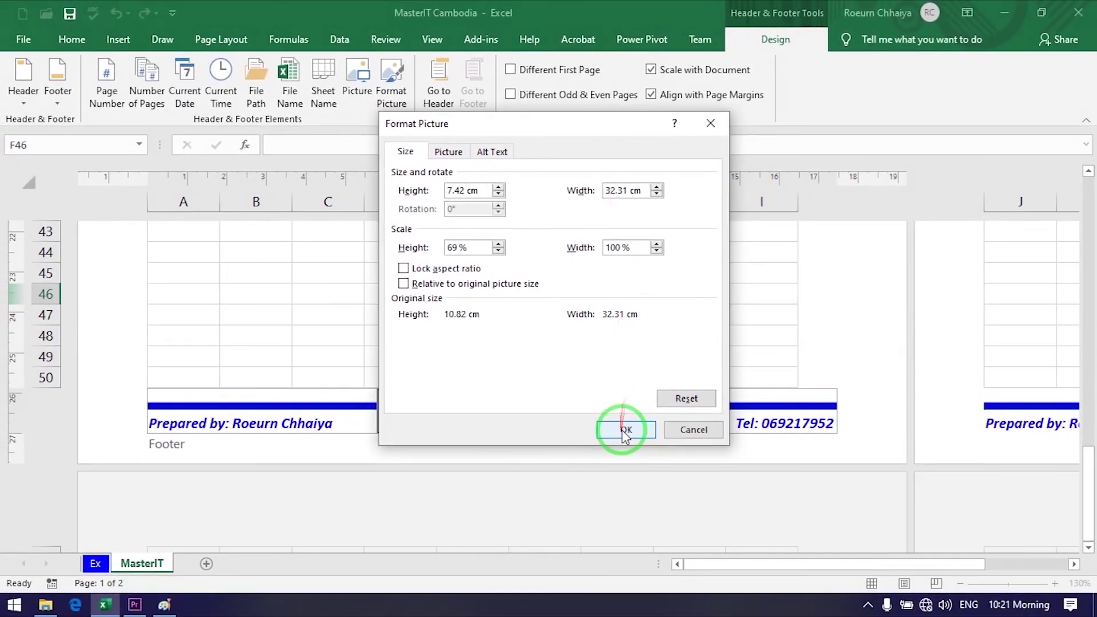
left_click(618, 427)
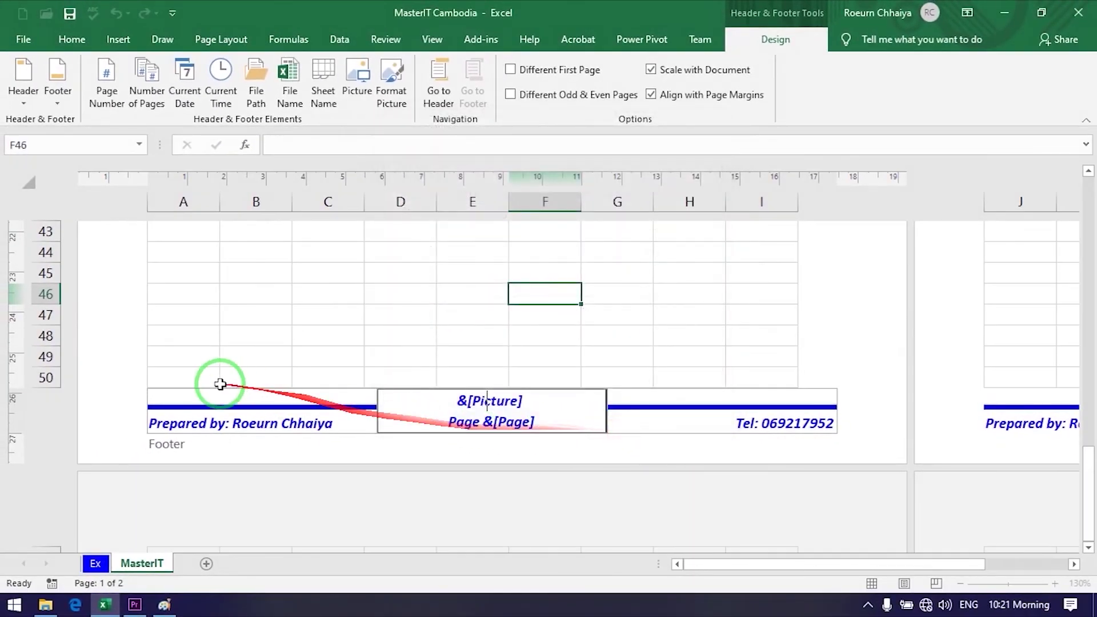
Leave the footer and scroll up to page 1's top to check the logo header
left_click(478, 351)
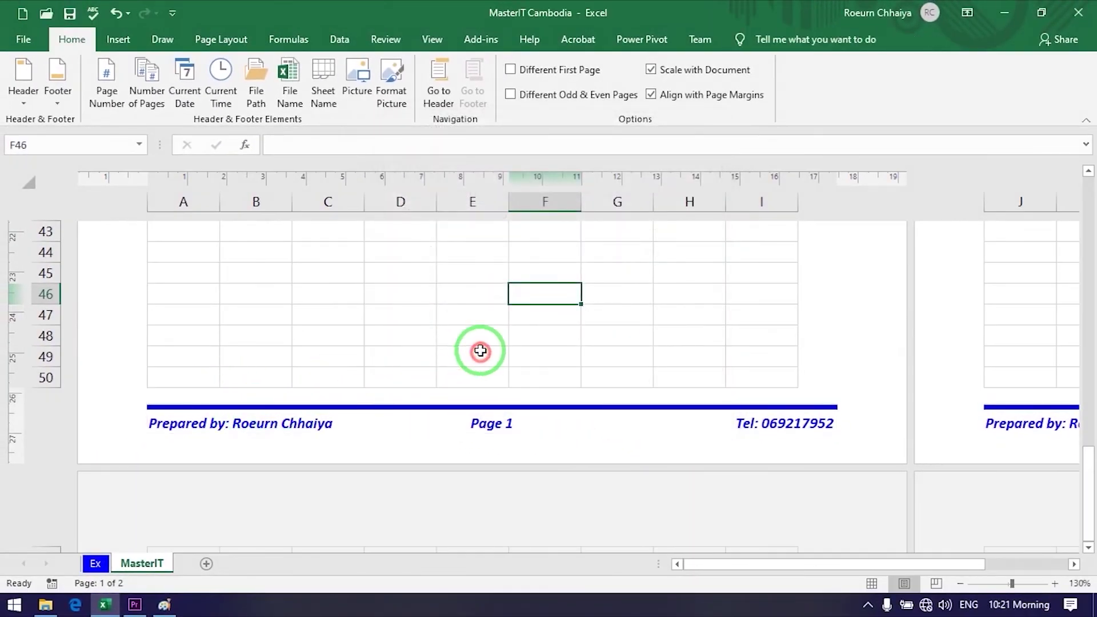
scroll(637, 341, "up", 2)
scroll(641, 333, "up", 6)
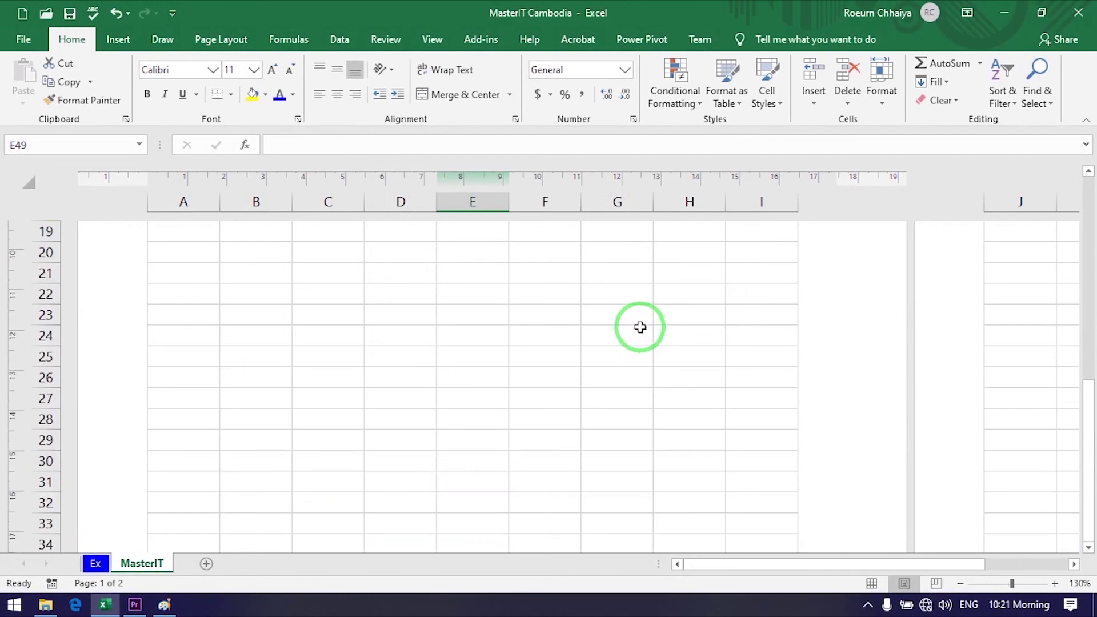
scroll(639, 323, "up", 5)
scroll(632, 320, "up", 2)
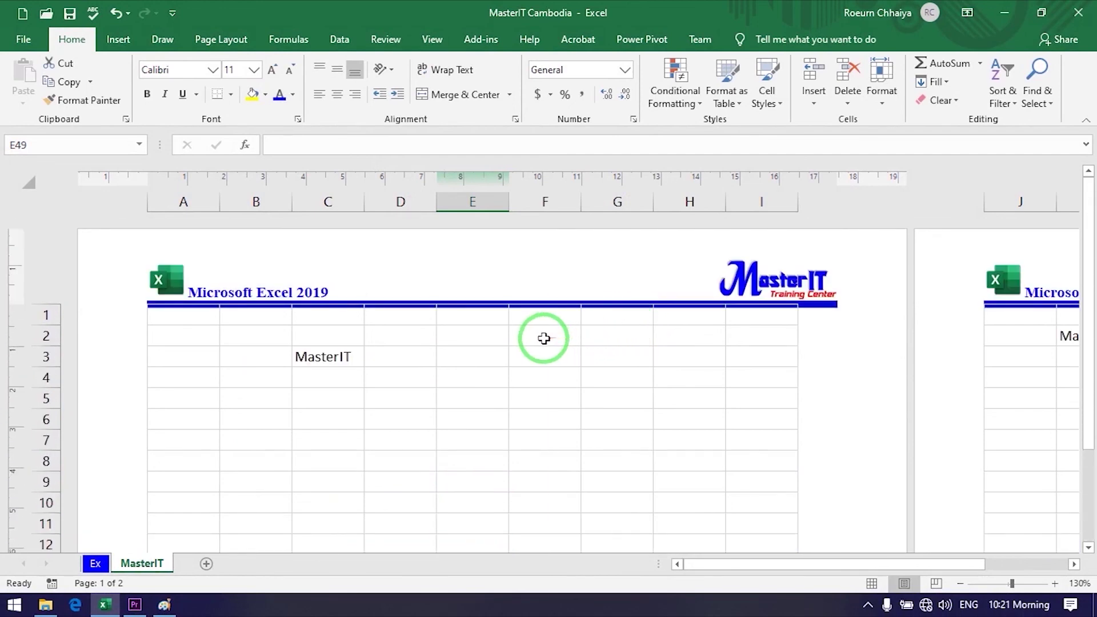